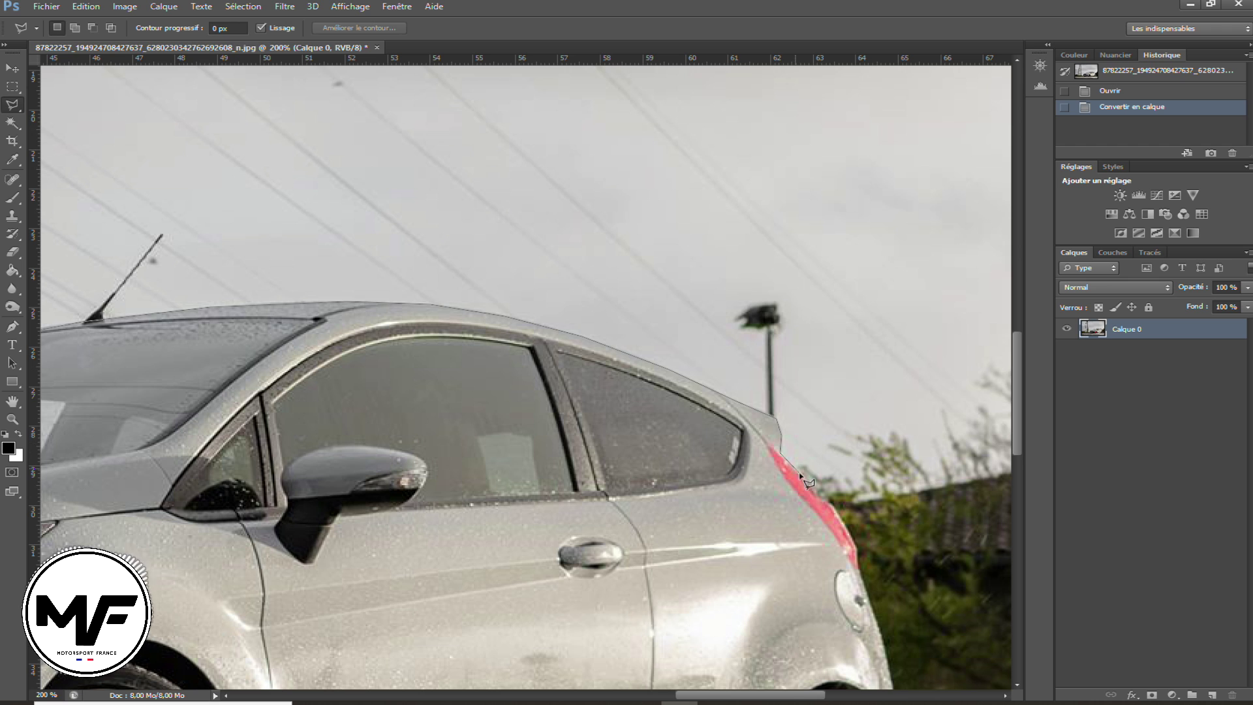
Trace the silver Ford's body with the Polygonal Lasso along the rear, sill, wheel arches and front bumper
mouse_move(865, 565)
mouse_down()
mouse_move(861, 473)
mouse_move(757, 273)
mouse_up()
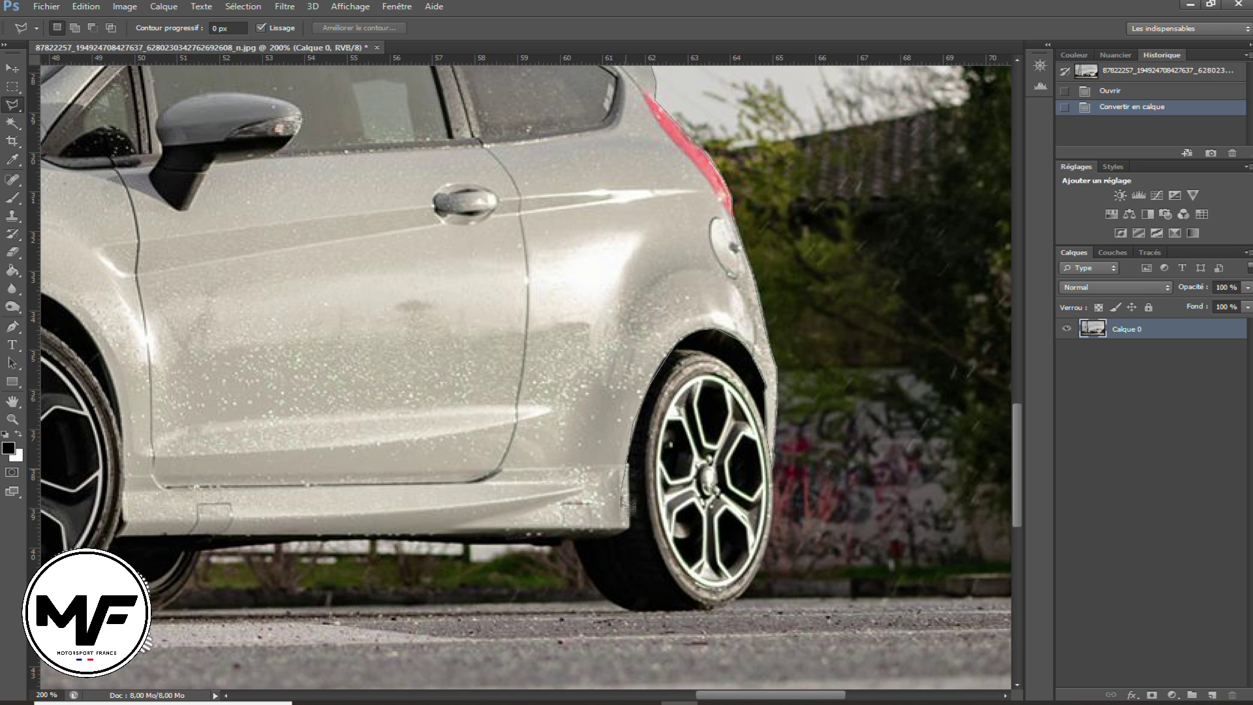
click(630, 523)
drag(136, 532, 521, 532)
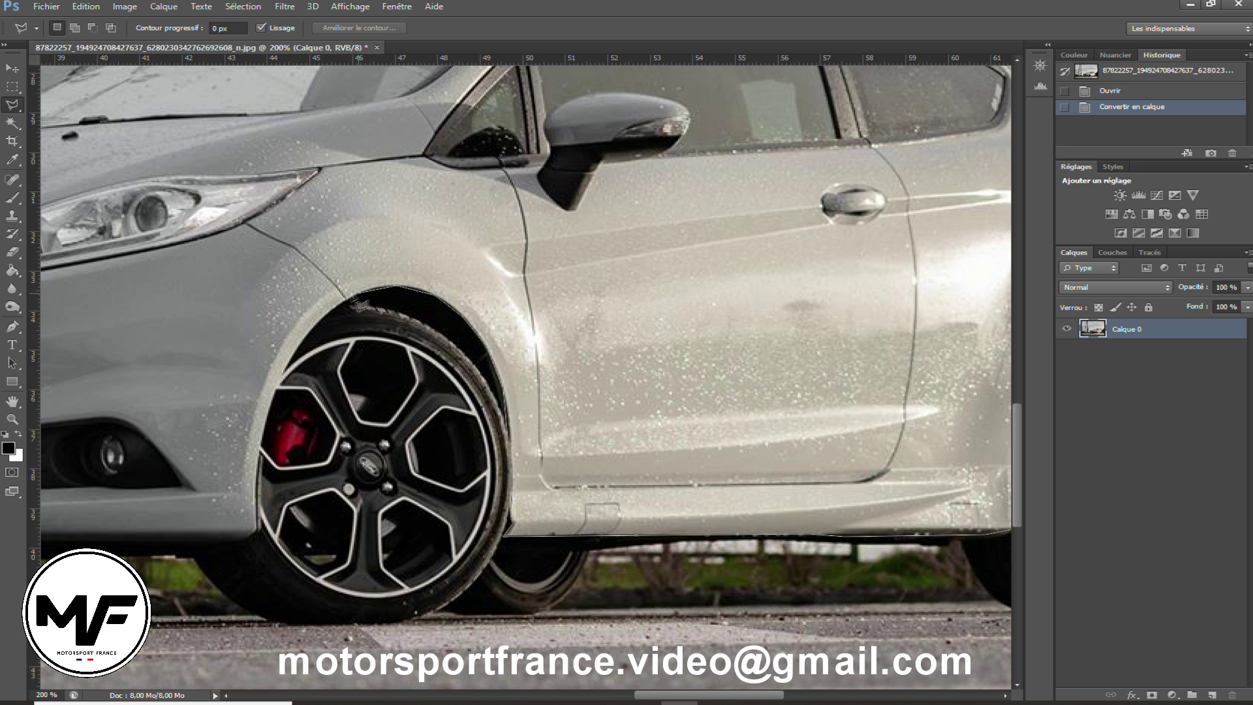
click(237, 541)
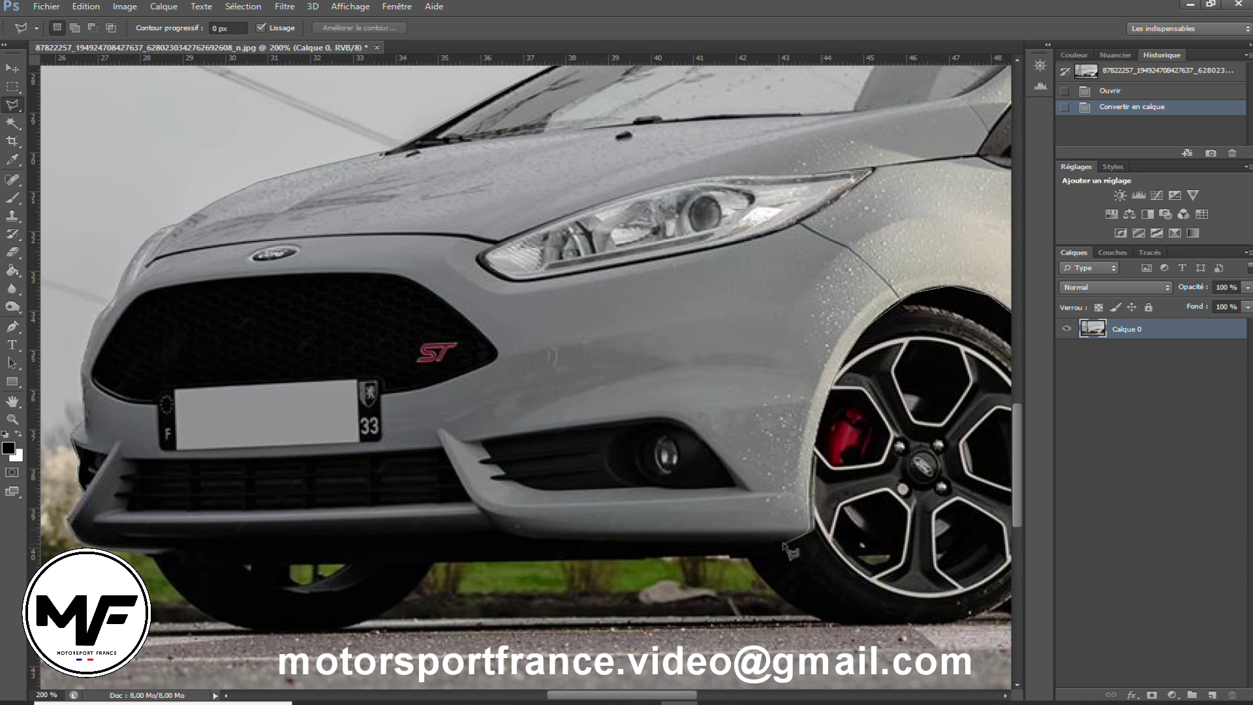
click(516, 538)
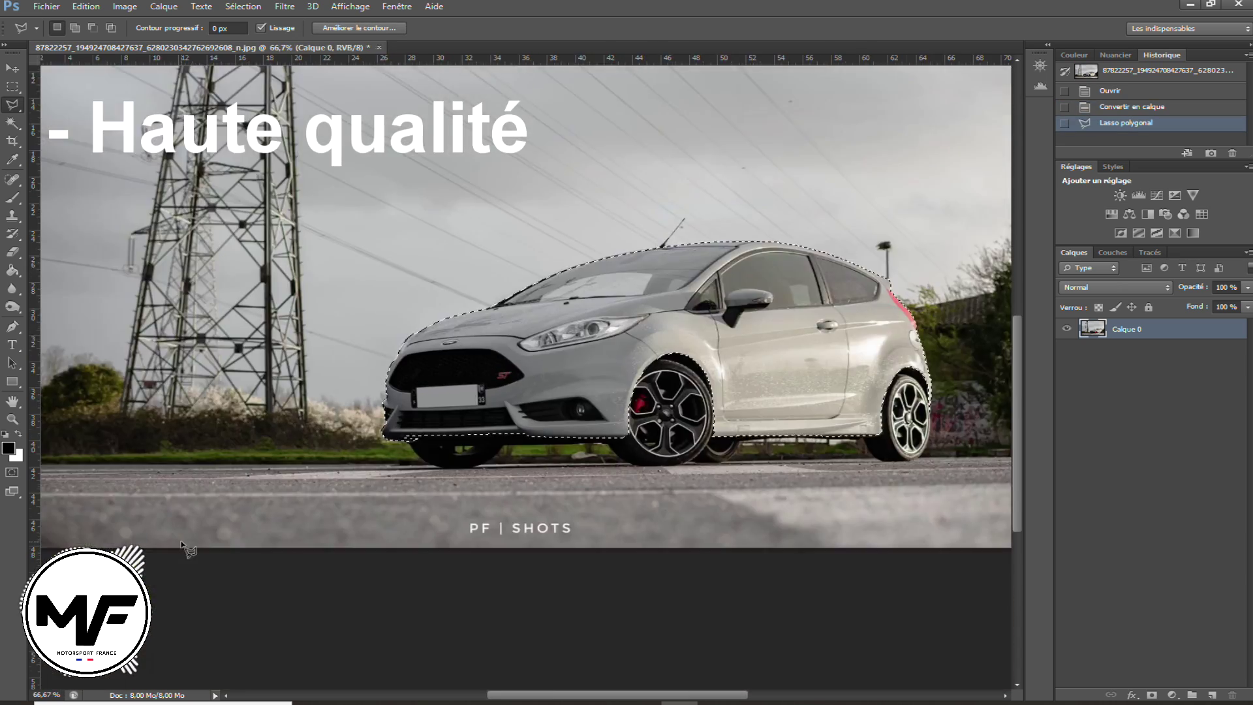
Copy the selected car body to a new layer and hide the original photo layer Calque 0
key(ctrl+minus)
key(ctrl+j)
click(1067, 349)
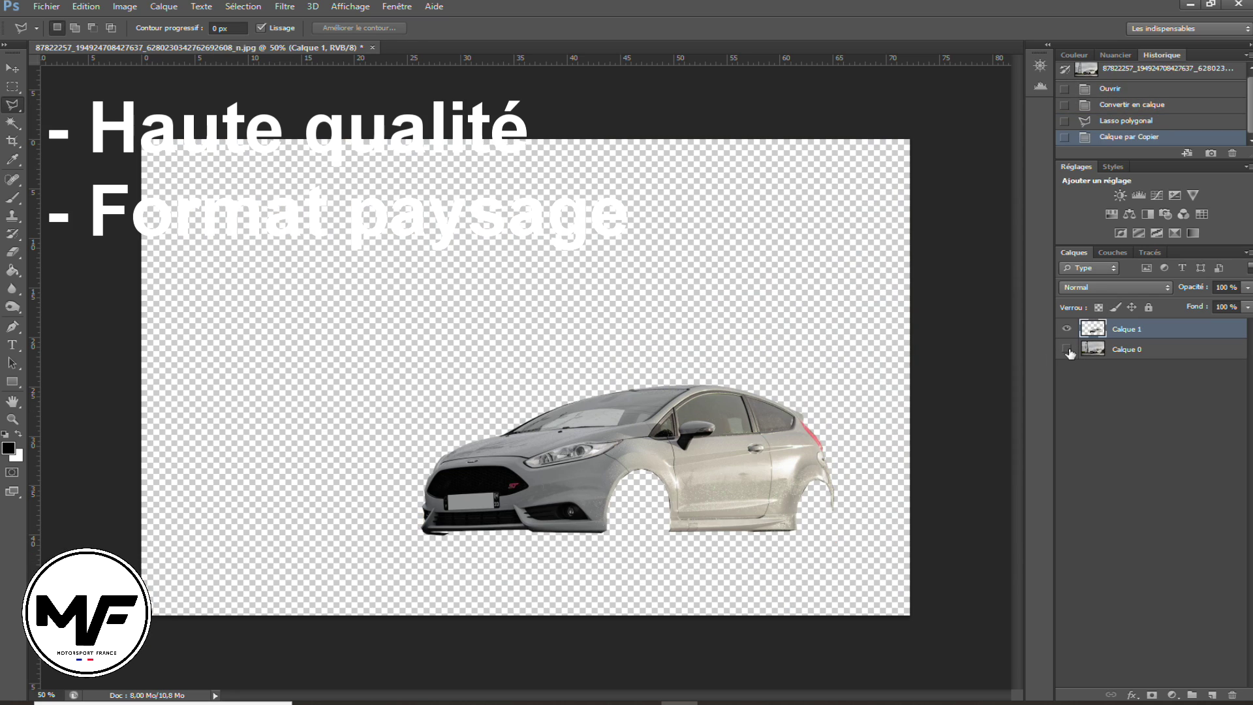
Add an adjustment layer above the silver car's cutout and adjust its slider
click(1172, 694)
click(1129, 472)
mouse_move(927, 201)
mouse_down()
mouse_move(969, 201)
mouse_move(873, 207)
mouse_move(913, 202)
mouse_up()
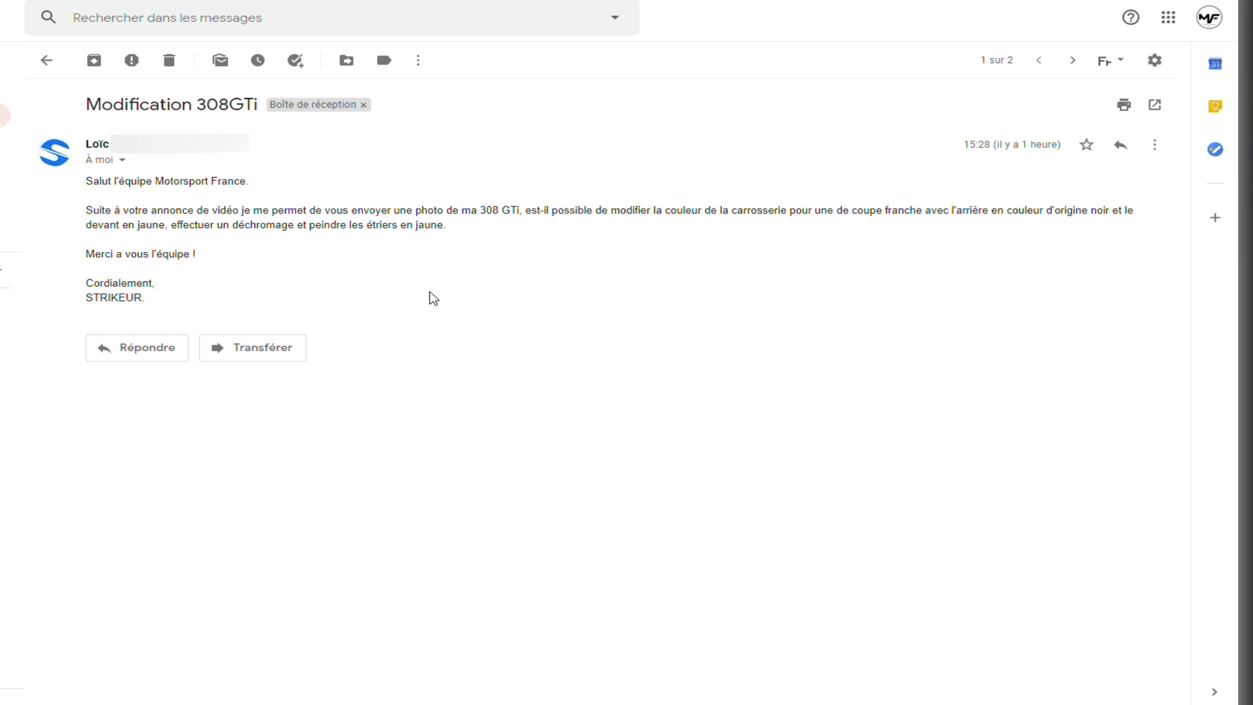
Read the 308 GTi modification request in the e-mail and open the black car's photo in Discord's blabla channel
drag(848, 212, 1025, 210)
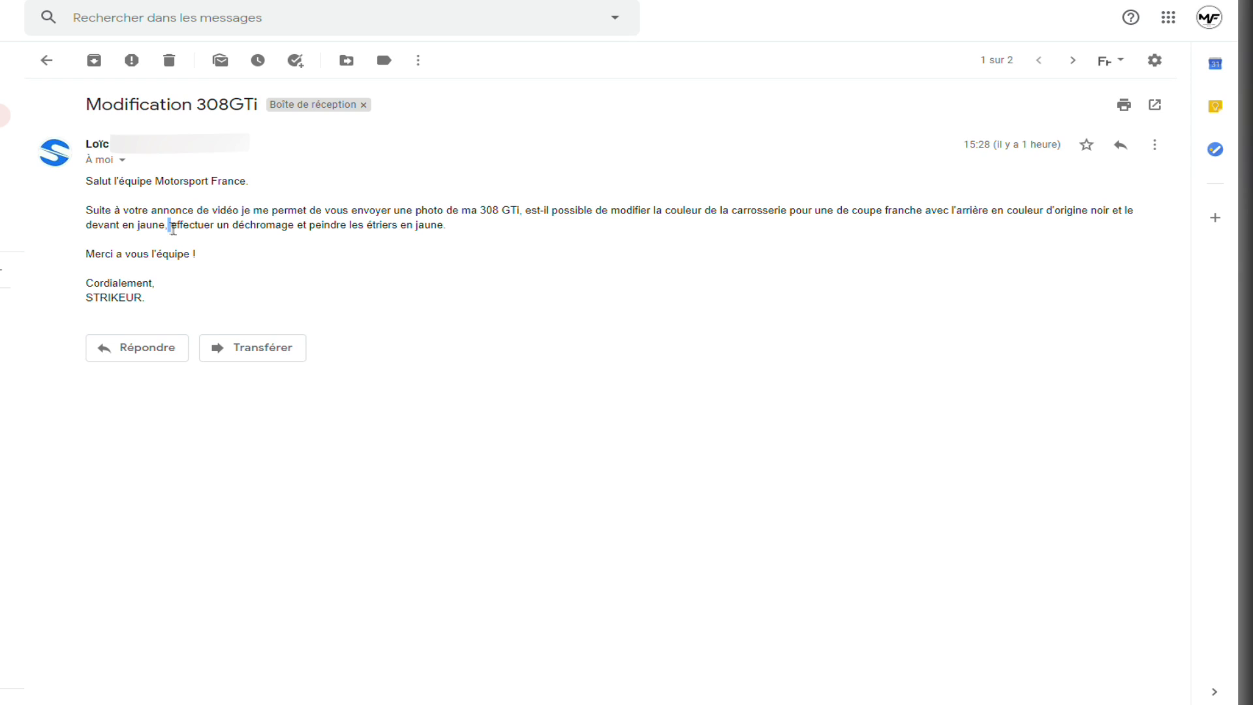
drag(168, 225, 293, 223)
drag(671, 320, 1250, 355)
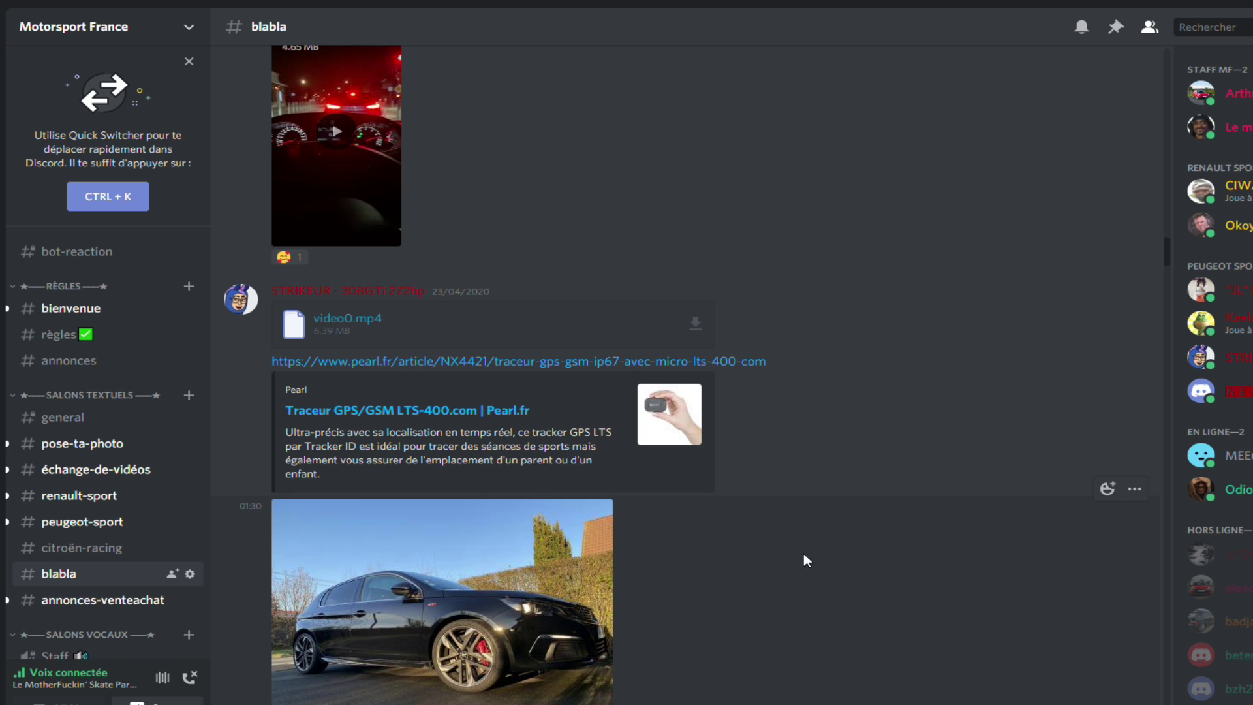
click(518, 594)
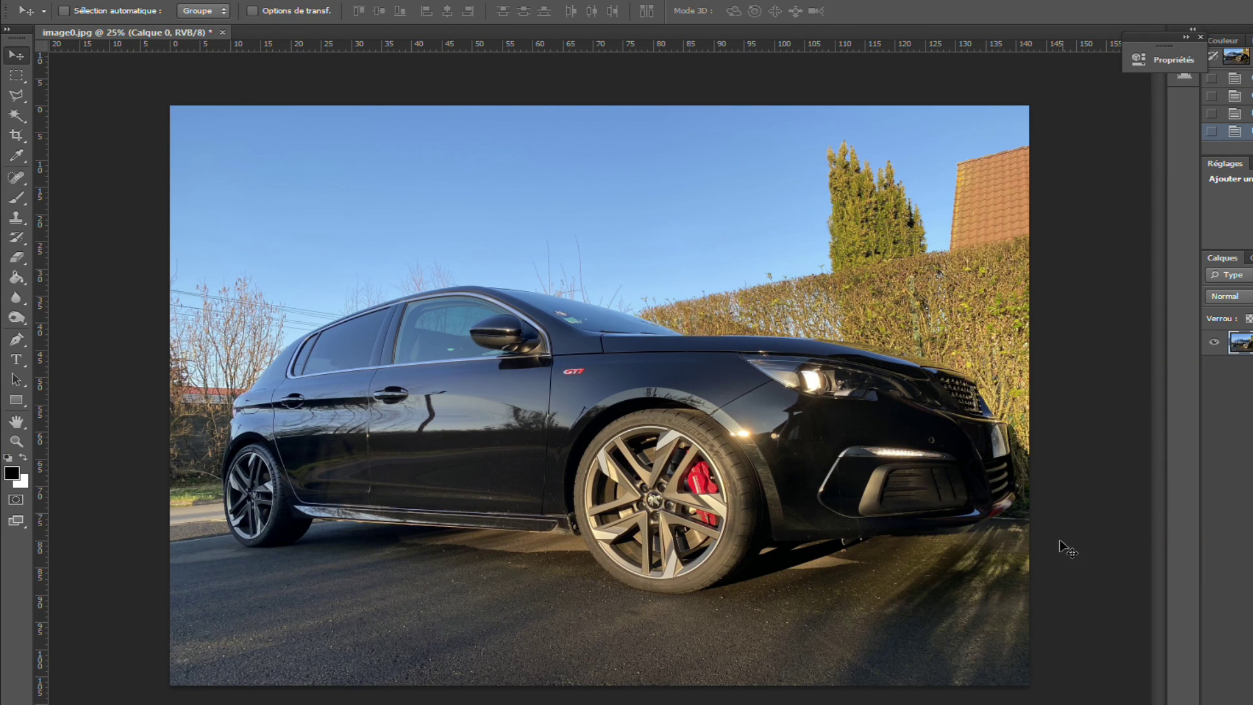
Start outlining the black 308 GTi's body with the Polygonal Lasso along the sill and around the rear wheel arch
click(17, 95)
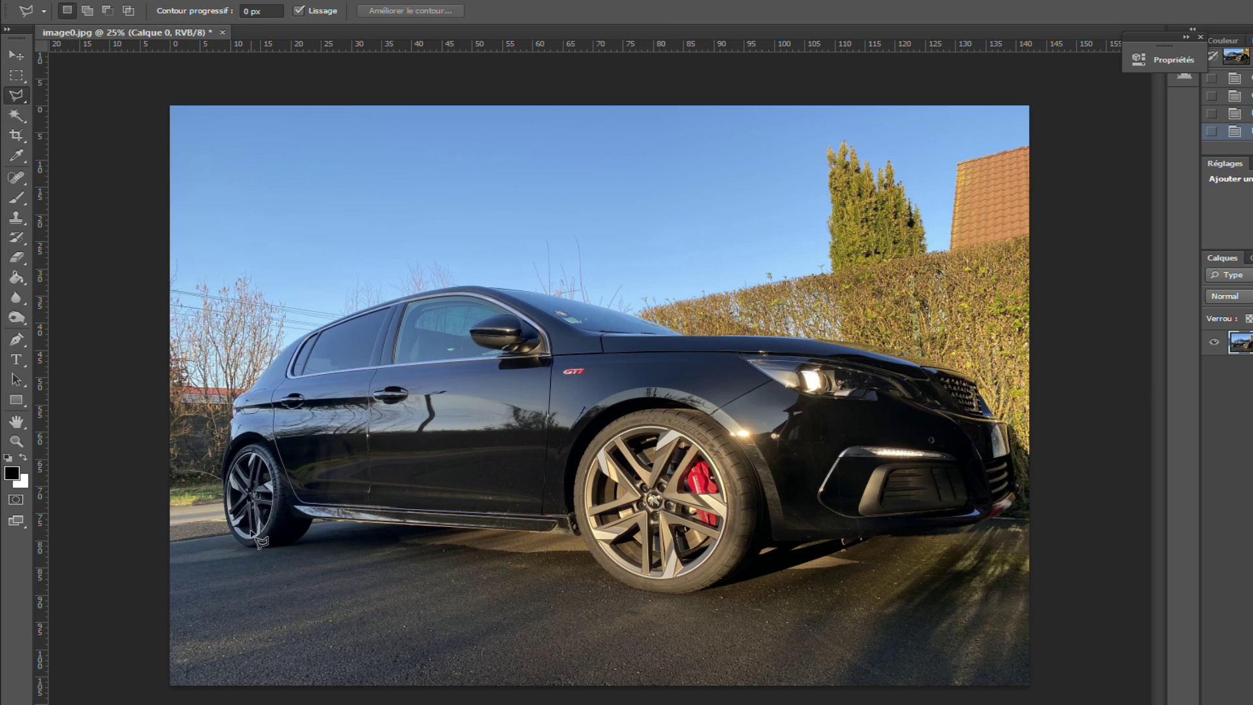
key(ctrl+plus)
key(ctrl+plus)
key(ctrl+plus)
scroll(251, 530, down, 4)
scroll(634, 665, left, 4)
scroll(633, 665, down, 3)
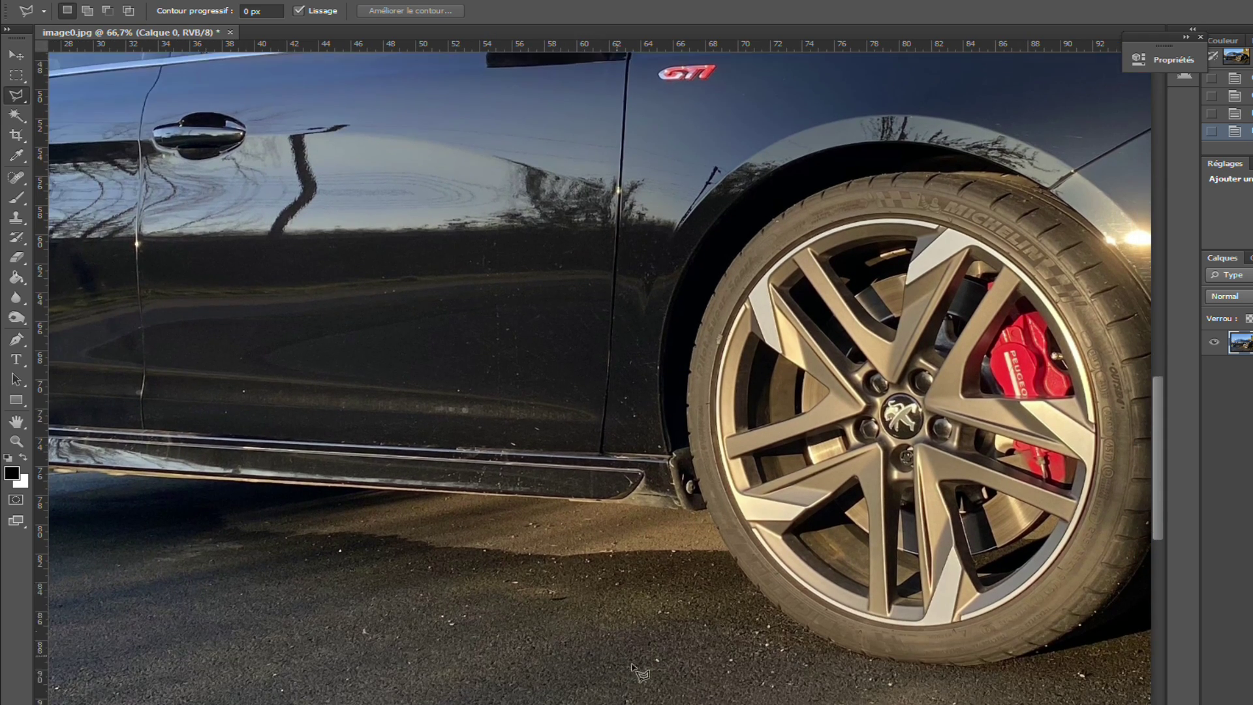
scroll(633, 665, left, 3)
key(ctrl+plus)
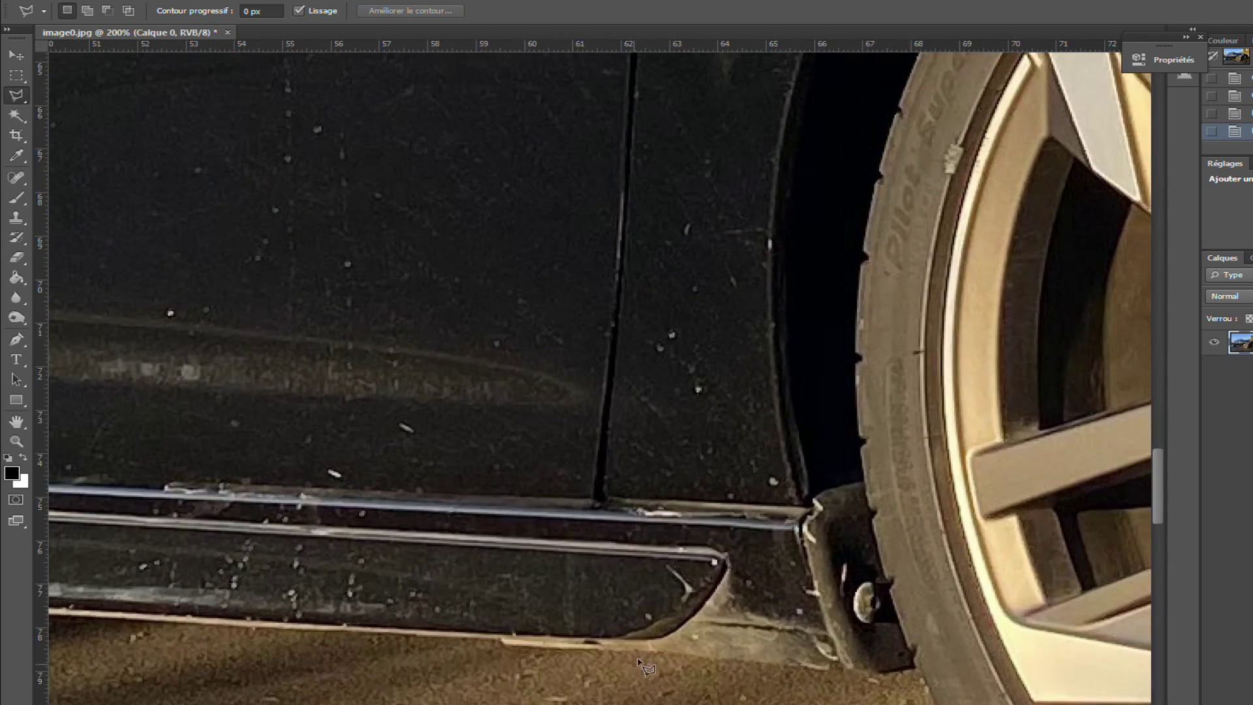
scroll(710, 507, down, 2)
scroll(532, 491, left, 10)
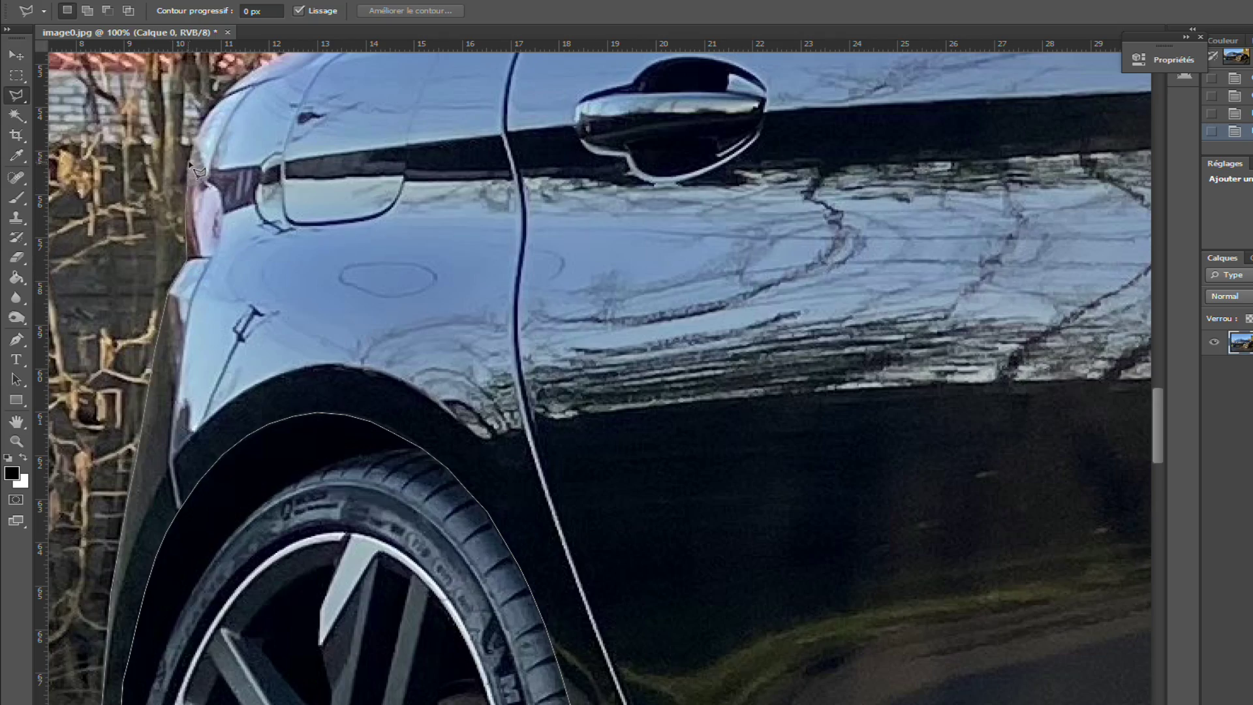
Continue the body outline up the rear, along the roof and bonnet, and down the front bumper
scroll(196, 171, up, 5)
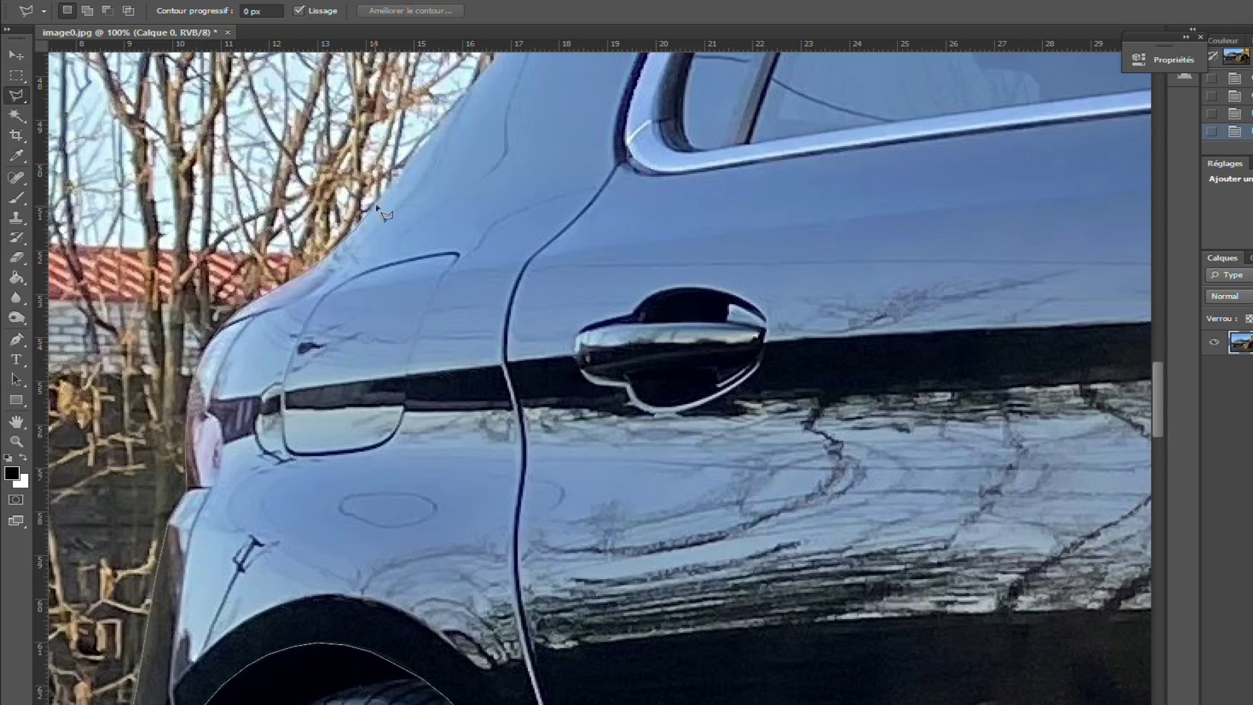
scroll(377, 208, up, 5)
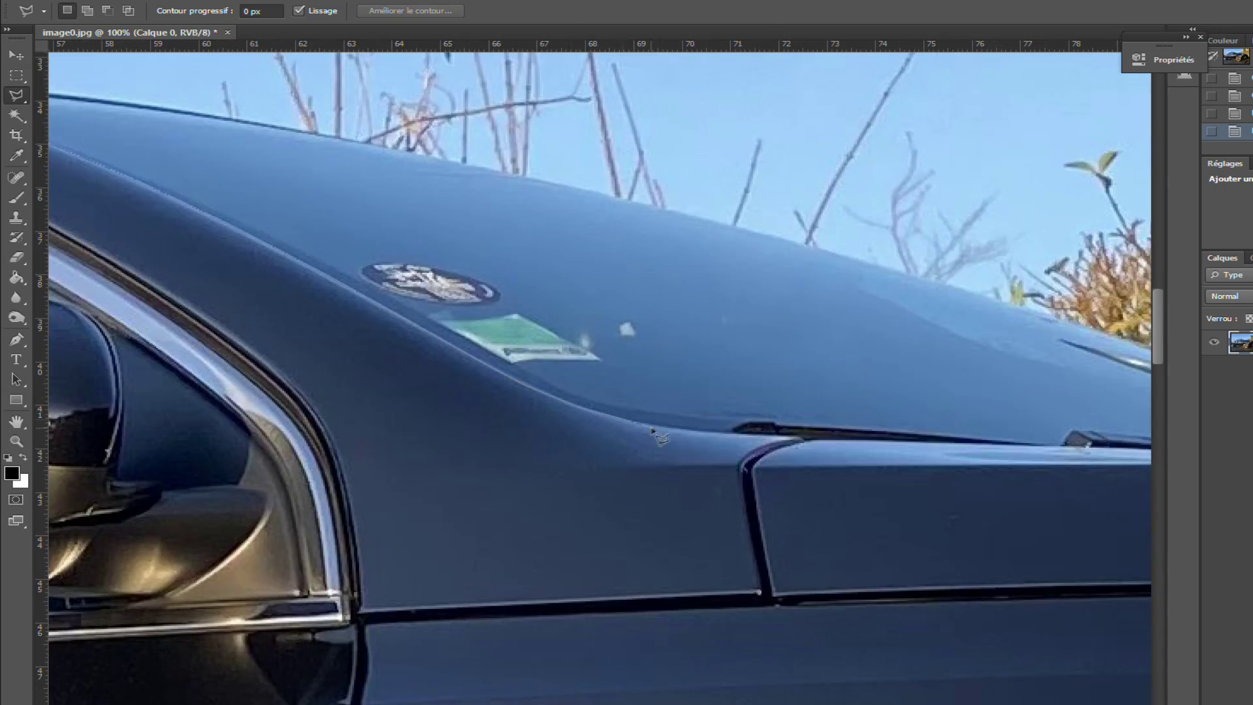
scroll(659, 436, right, 10)
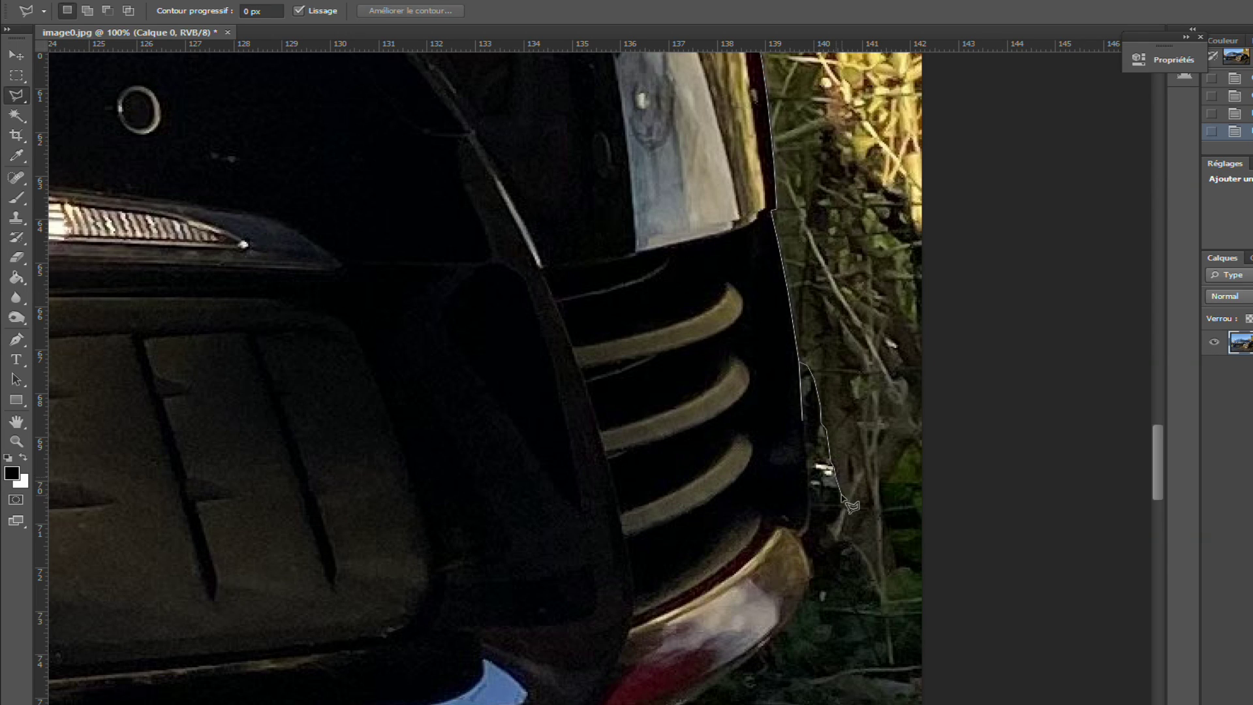
click(846, 504)
click(843, 579)
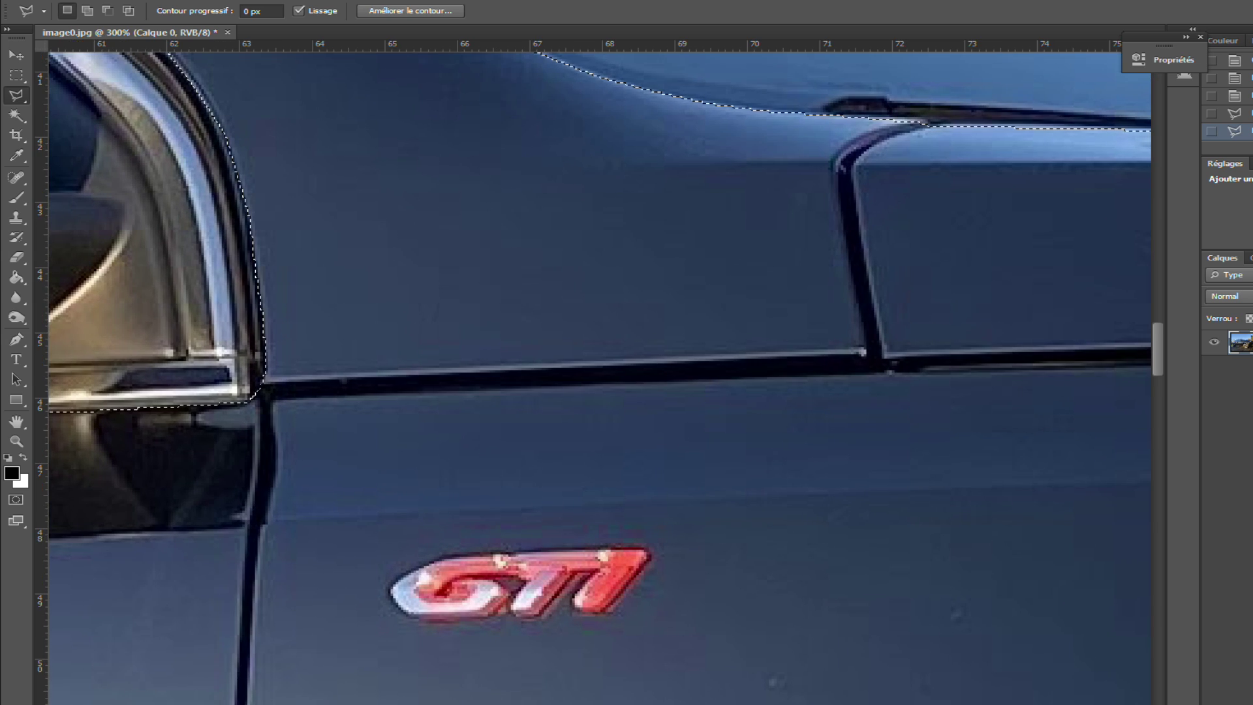
Subtract the GTi badge on the front wing from the body selection with the Polygonal Lasso
alt+click(426, 559)
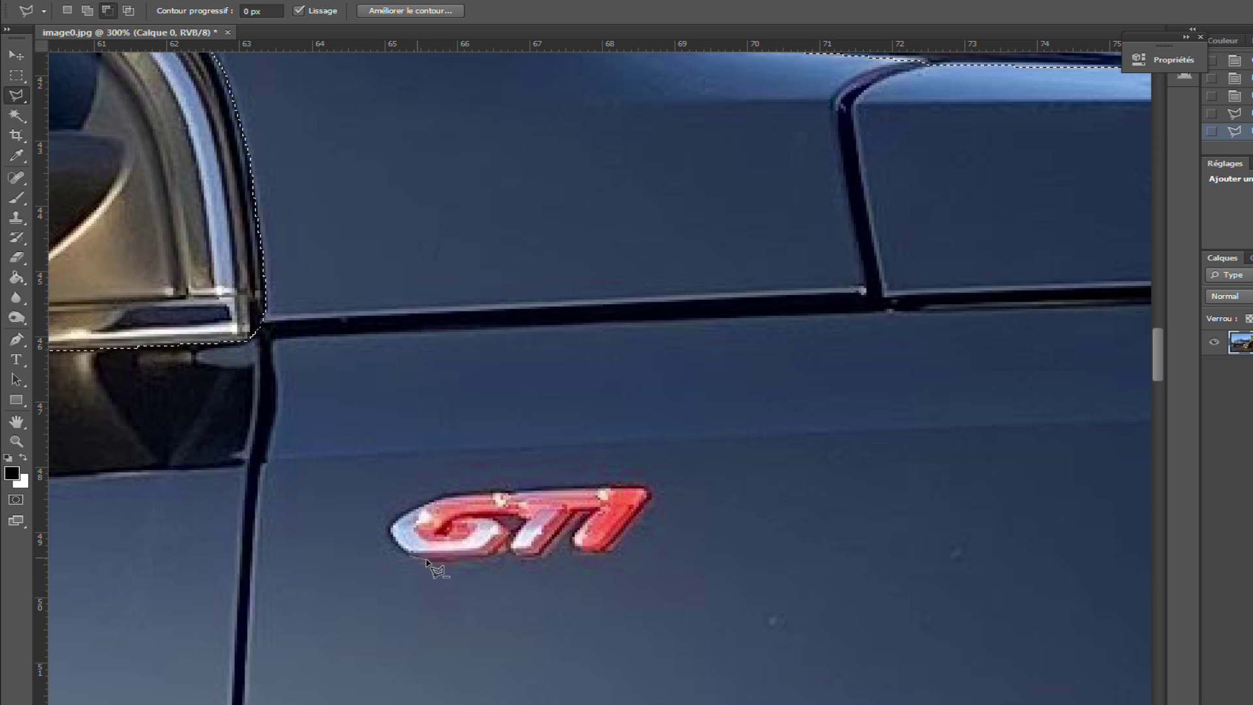
click(511, 557)
click(569, 540)
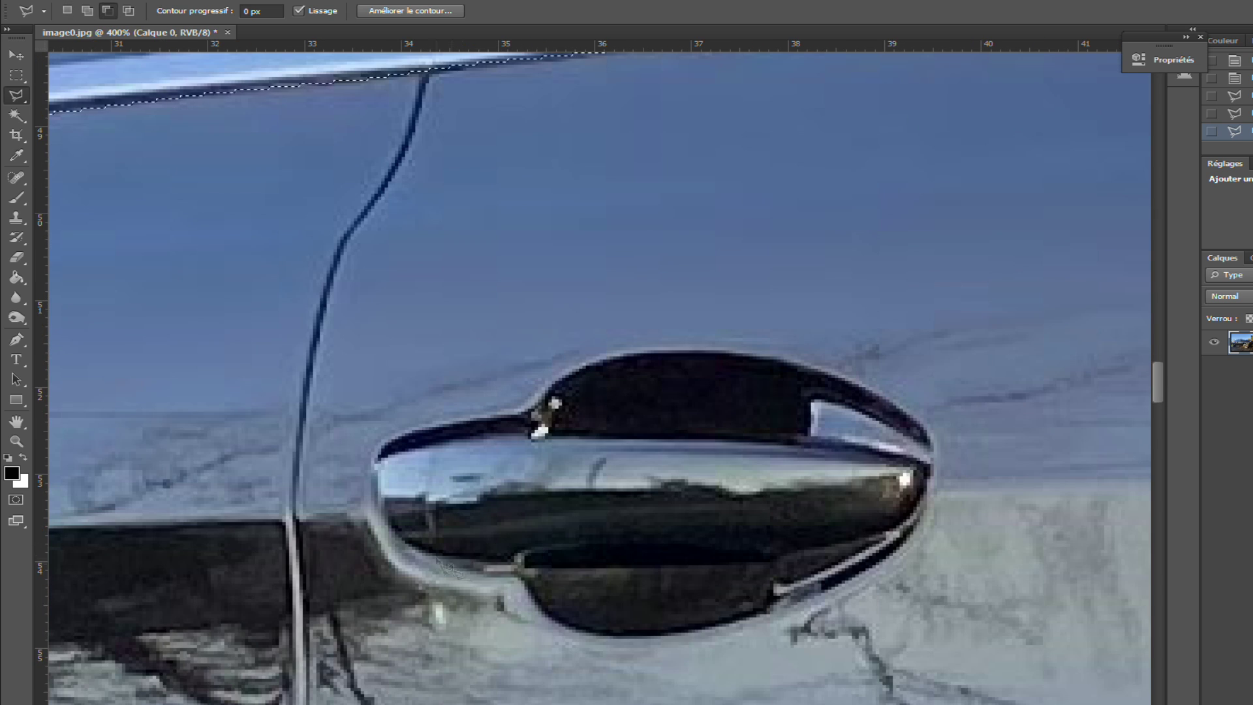
Subtract the rear door's handle from the body selection by tracing its contour
click(692, 543)
click(787, 563)
click(891, 534)
click(927, 469)
click(797, 439)
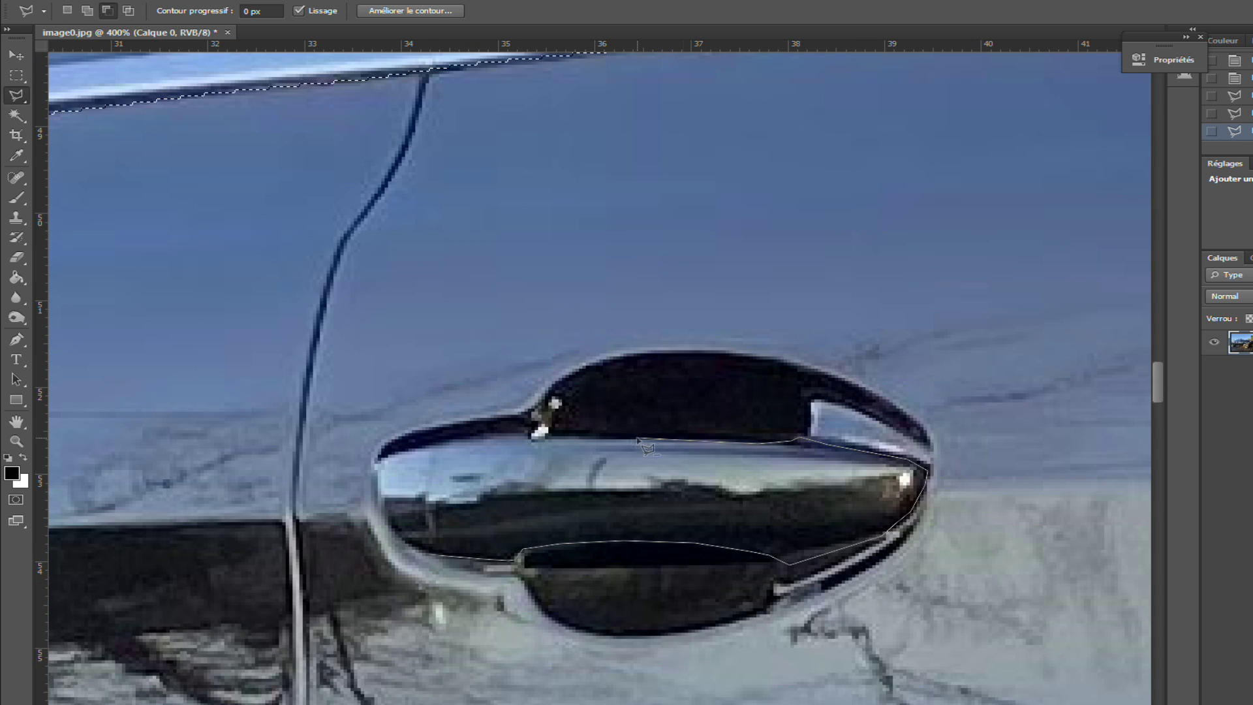
click(534, 436)
click(508, 421)
click(377, 463)
click(393, 516)
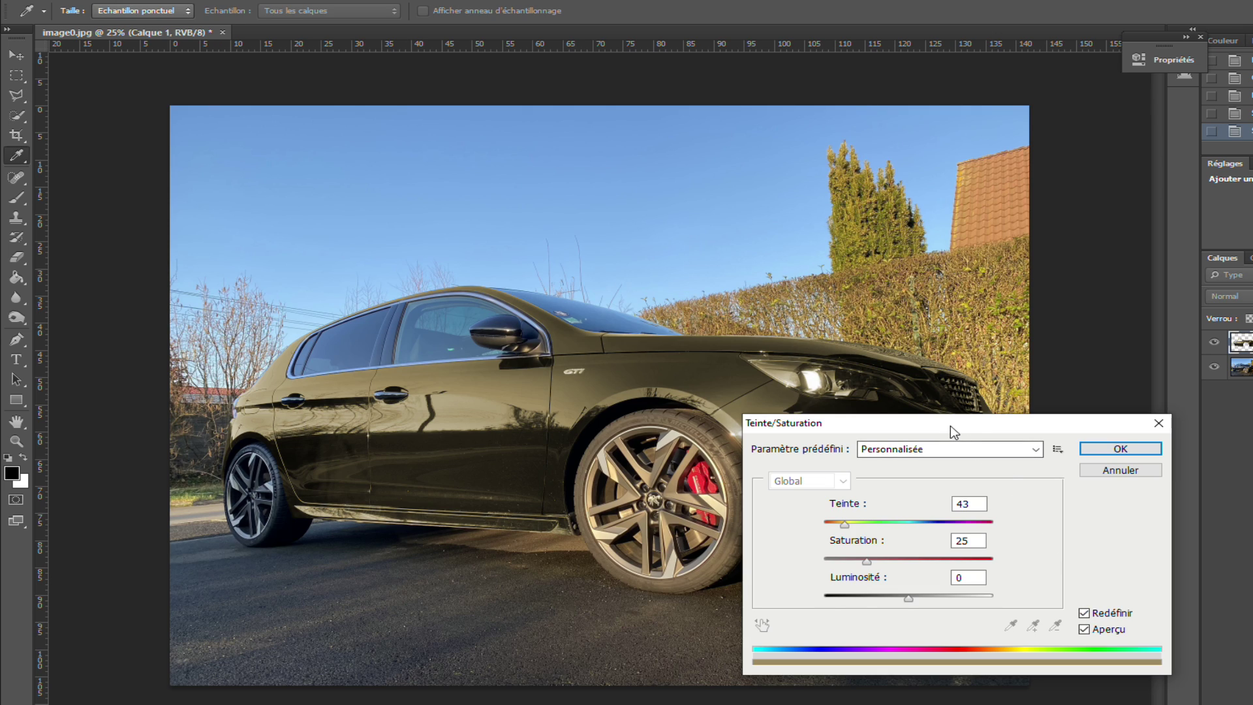
Recolour the car body yellow with Hue/Saturation, using hue 49, saturation 92 and lightness +40
drag(950, 426, 689, 4)
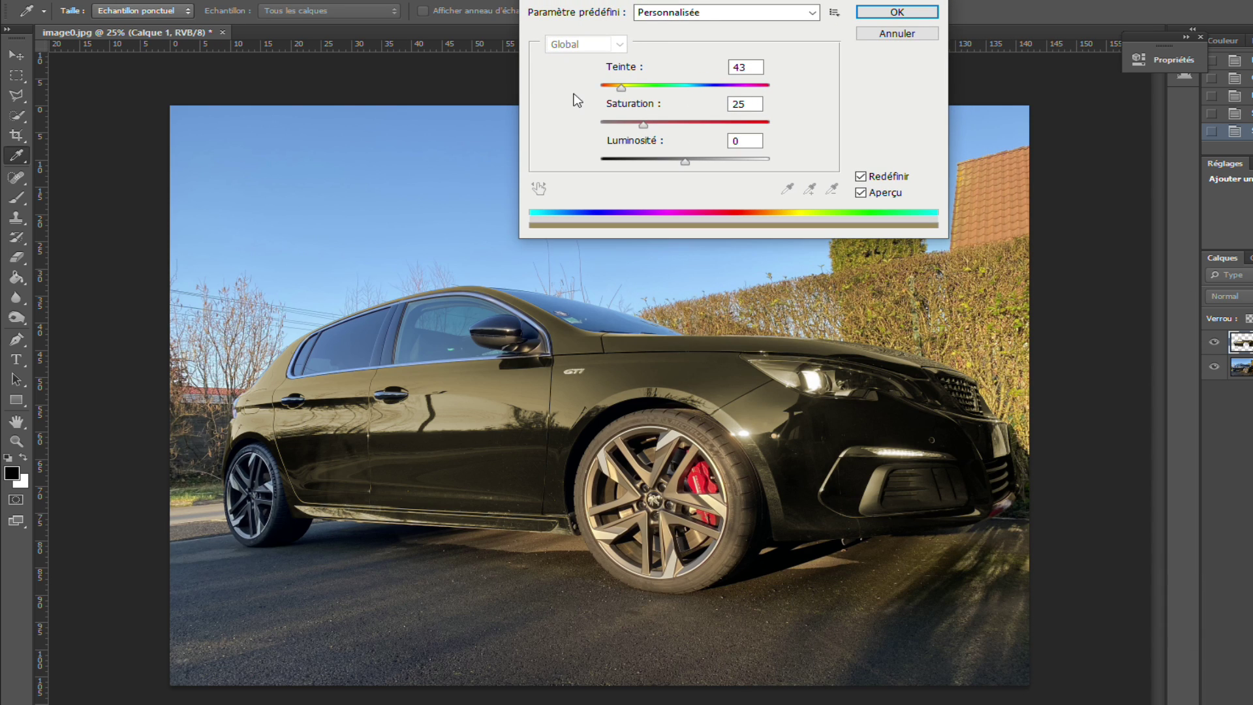
key(Tab)
text(84)
key(Tab)
text(37)
key(shift+Tab)
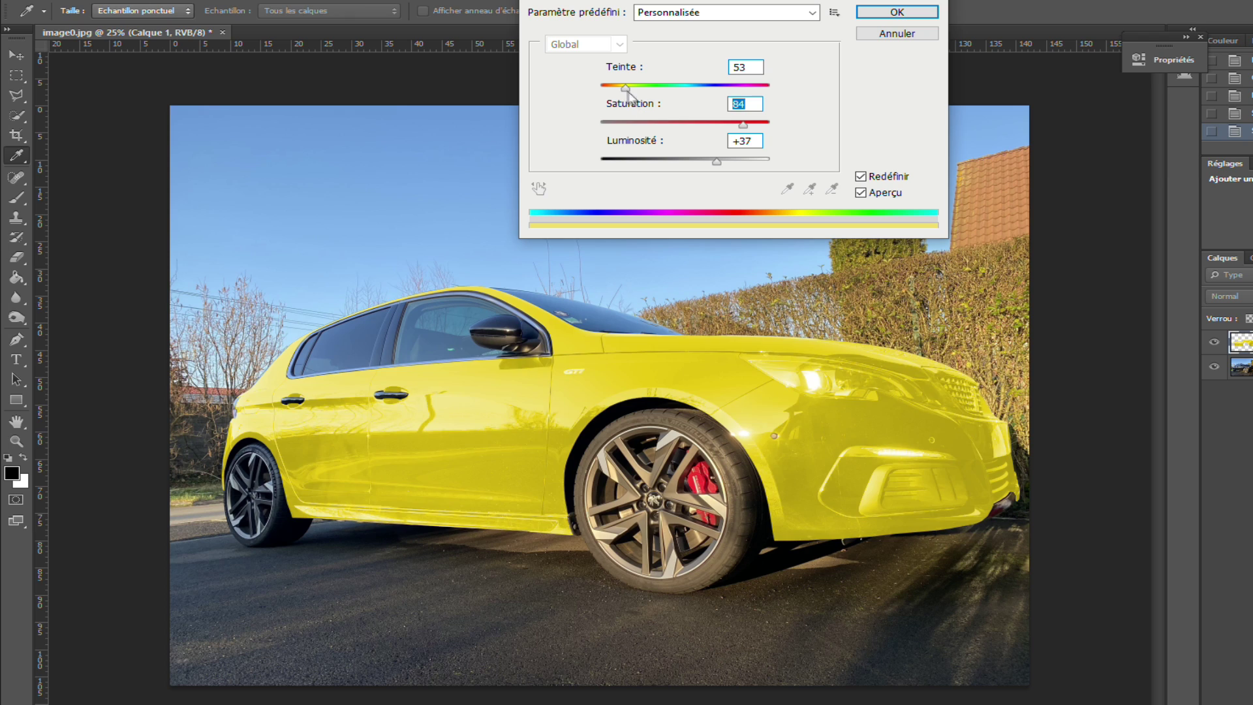
drag(624, 96, 624, 96)
drag(744, 125, 757, 126)
drag(717, 162, 716, 164)
text(40)
click(720, 161)
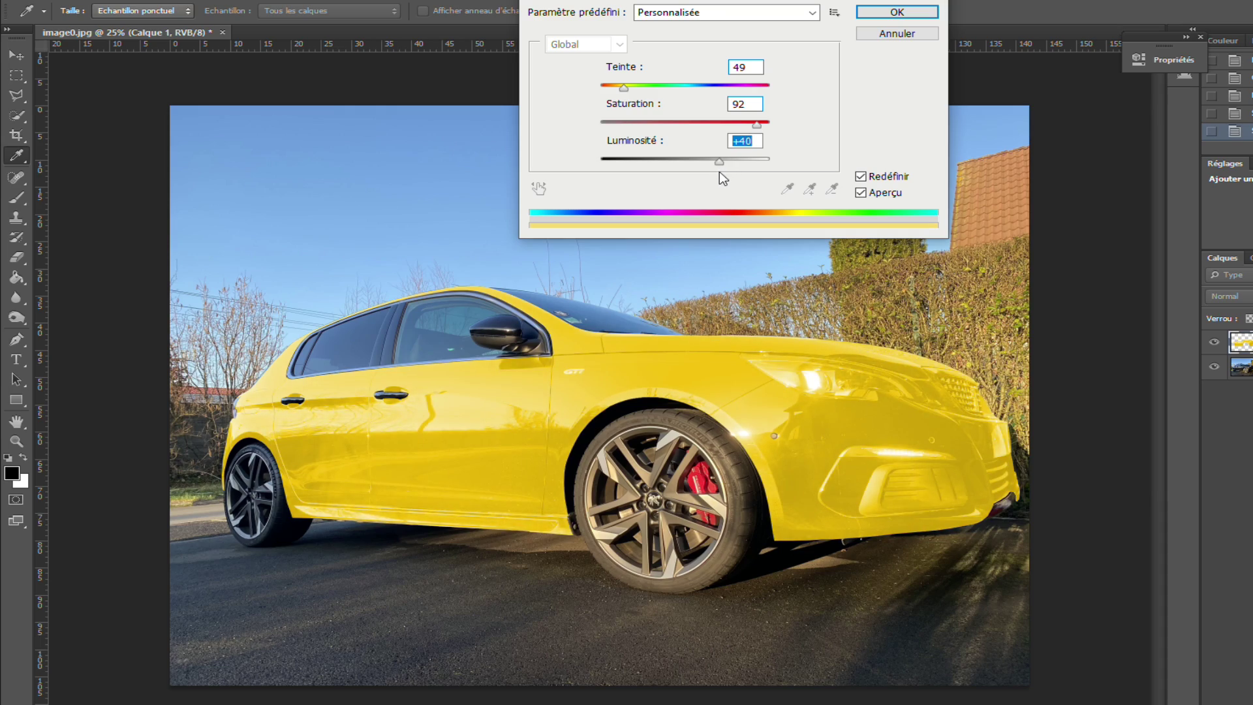
click(882, 12)
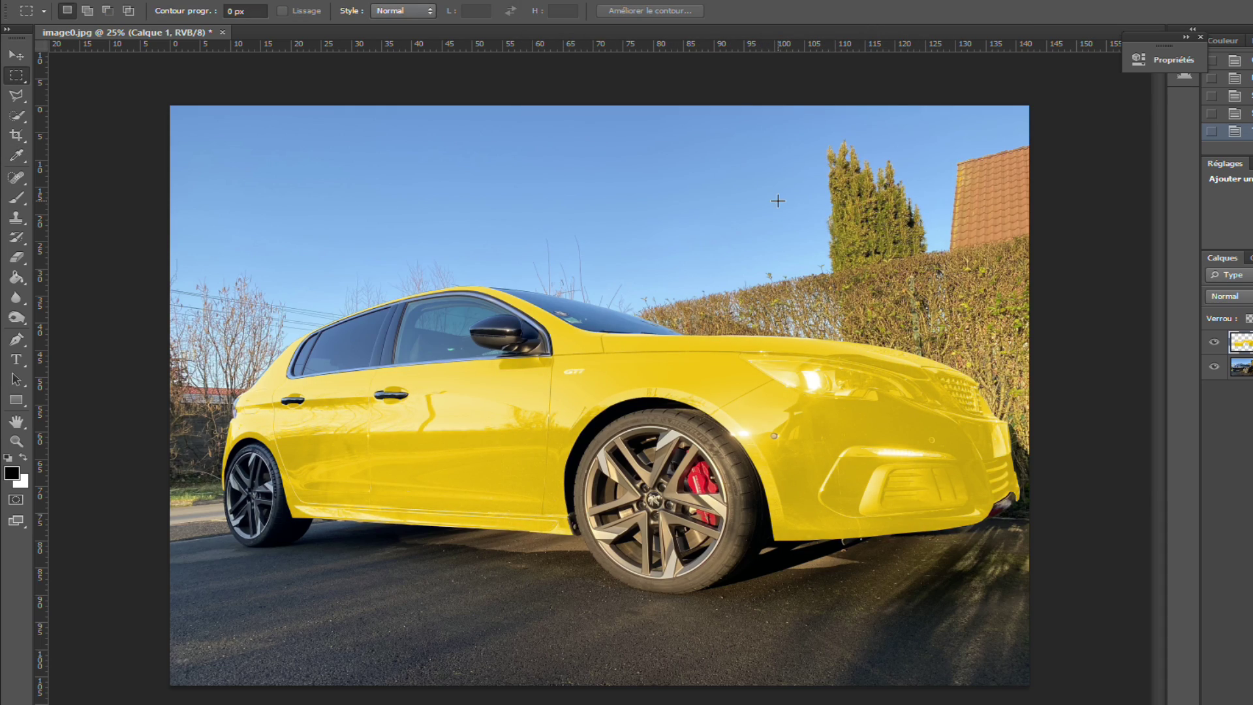
Outline the headlight with the Polygonal Lasso, delete the yellow inside it and deselect
key(ctrl+plus)
key(ctrl+plus)
key(ctrl+plus)
key(ctrl+plus)
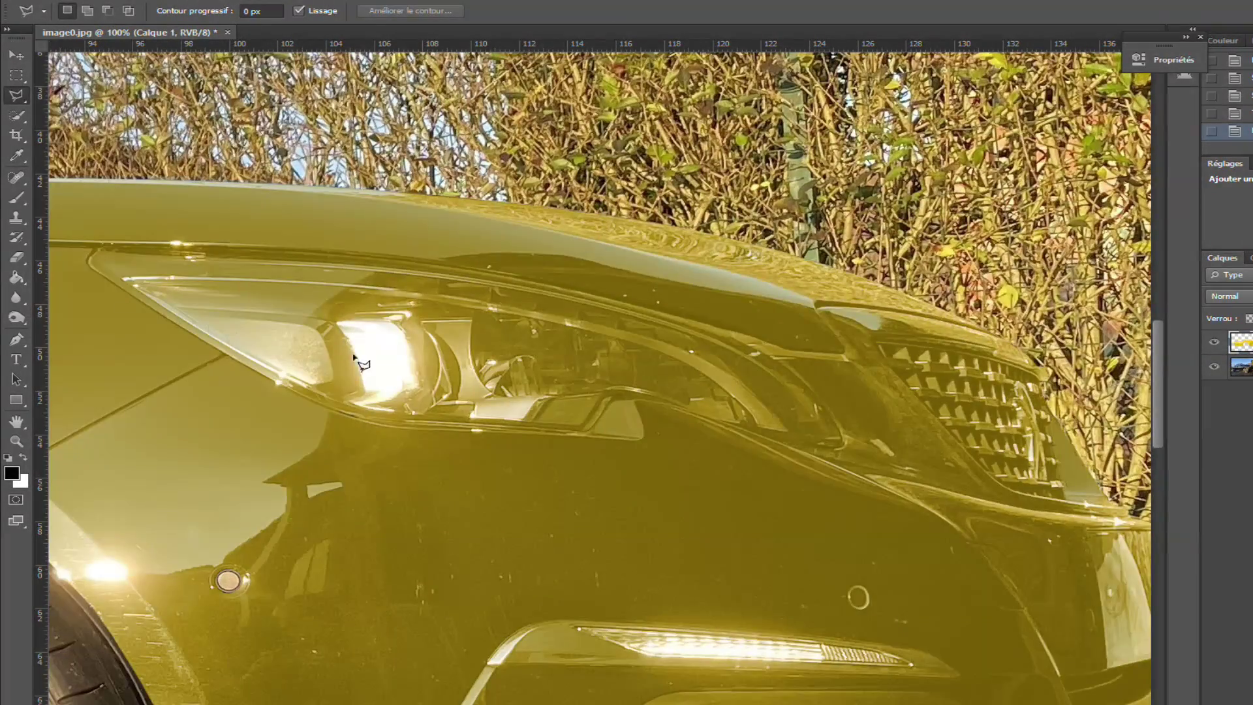
scroll(245, 356, up, 1)
scroll(465, 468, down, 1)
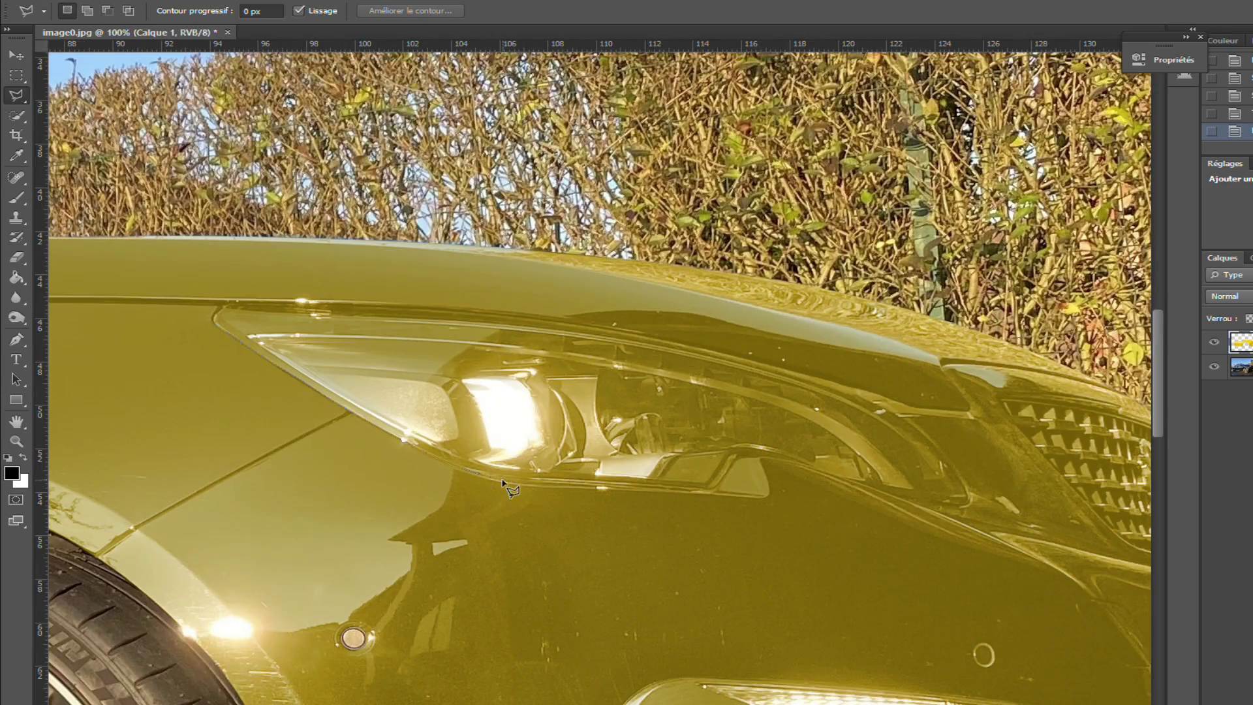
scroll(765, 455, right, 3)
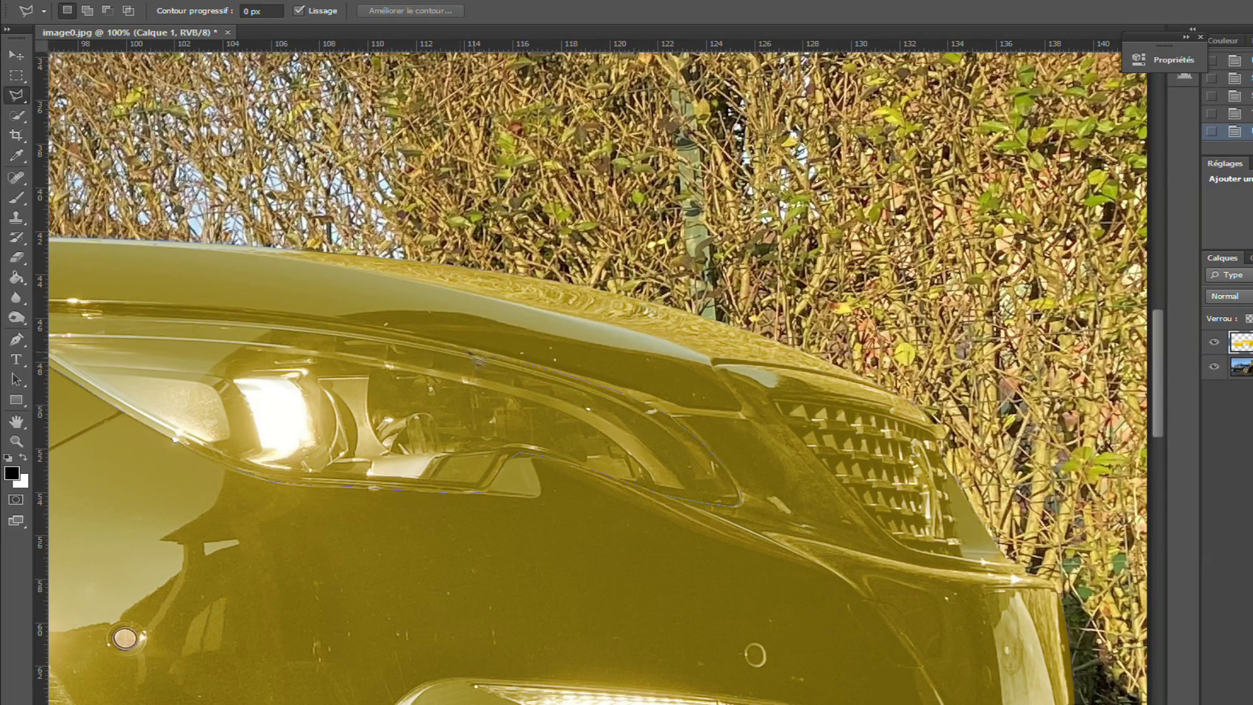
scroll(402, 346, down, 1)
click(122, 325)
key(Delete)
key(ctrl+d)
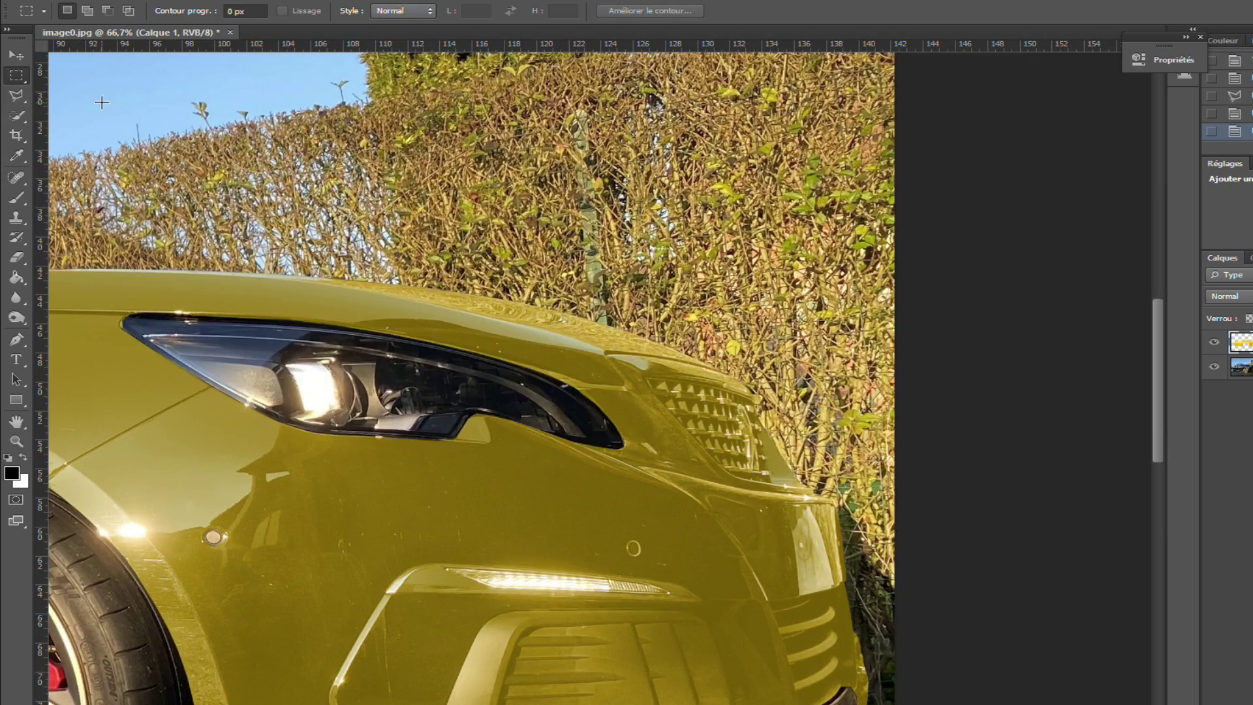
Erase the leftover yellow along the headlight's edge with the Eraser
key(ctrl+plus)
key(ctrl+plus)
key(ctrl+plus)
key(e)
right_click(322, 219)
drag(254, 211, 330, 174)
Try erasing more yellow along the headlight's lower edge and undo the last eraser strokes
key(ctrl+minus)
key(ctrl+minus)
scroll(305, 230, right, 5)
key(ctrl+plus)
key(ctrl+plus)
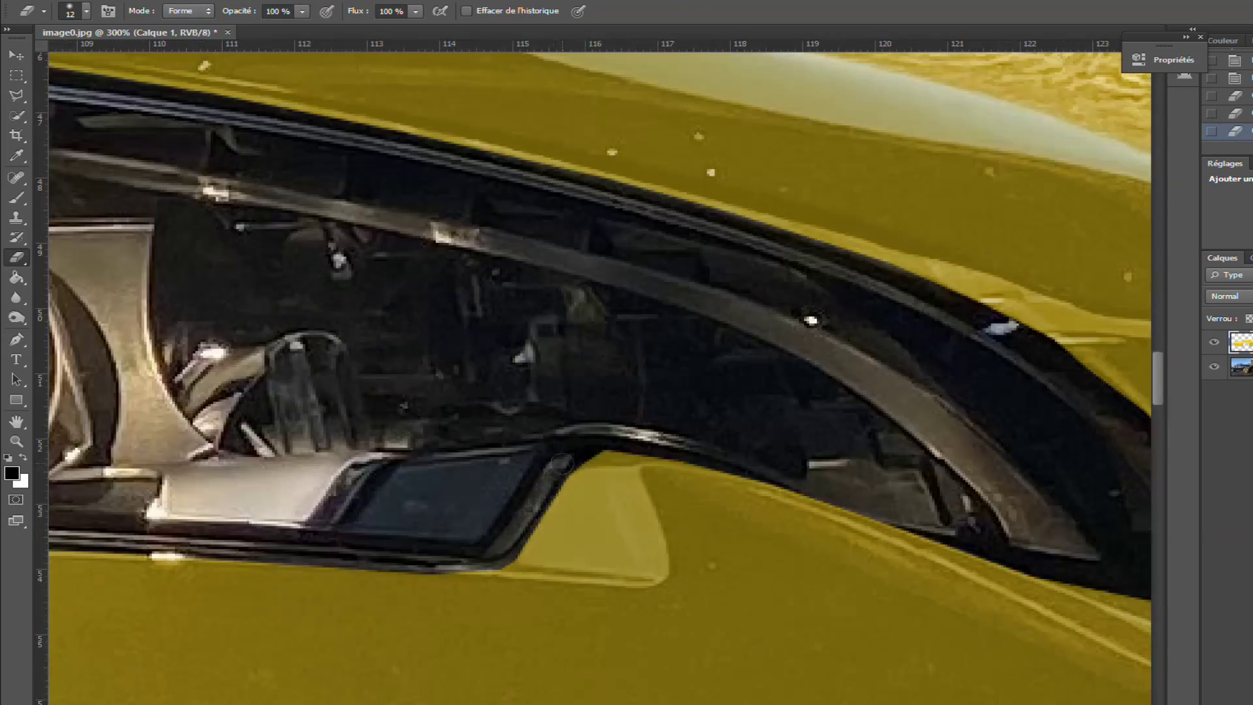
drag(524, 548, 864, 506)
key(ctrl+minus)
key(ctrl+minus)
key(ctrl+alt+z)
key(ctrl+alt+z)
Outline the front grille with the Polygonal Lasso, erase the yellow inside it and deselect
key(ctrl+plus)
key(l)
click(376, 160)
click(744, 542)
click(821, 571)
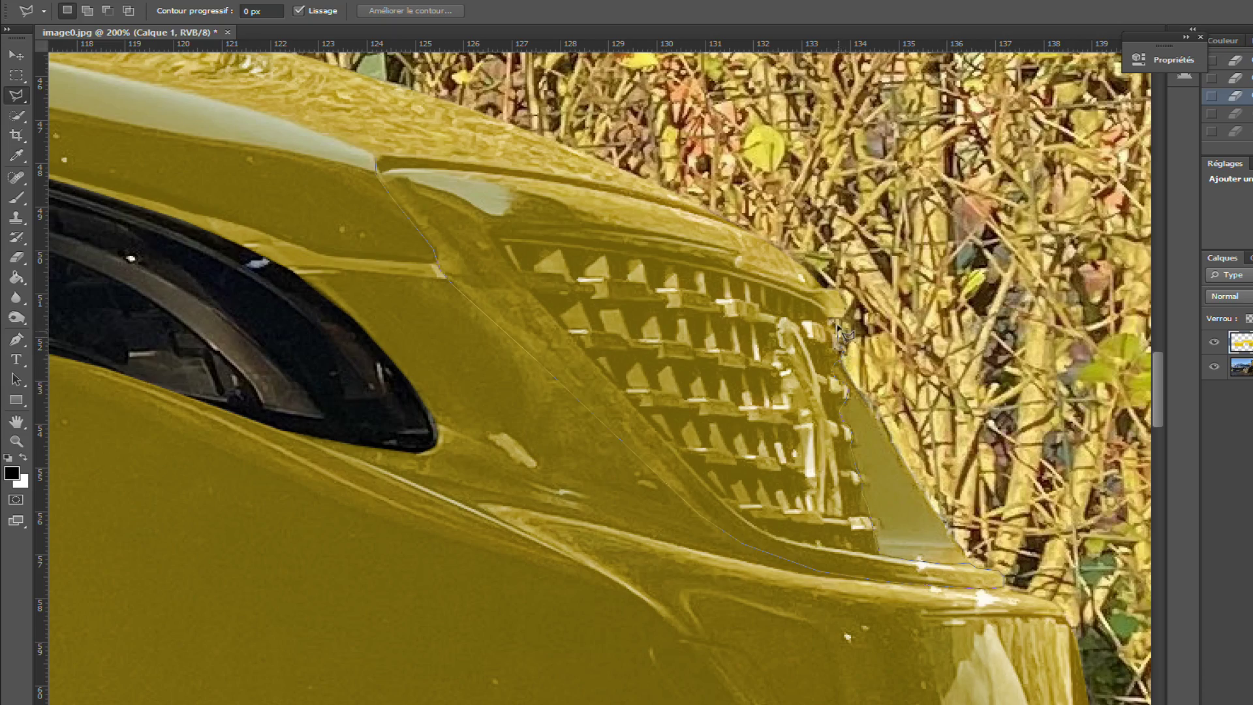
double_click(716, 222)
key(Delete)
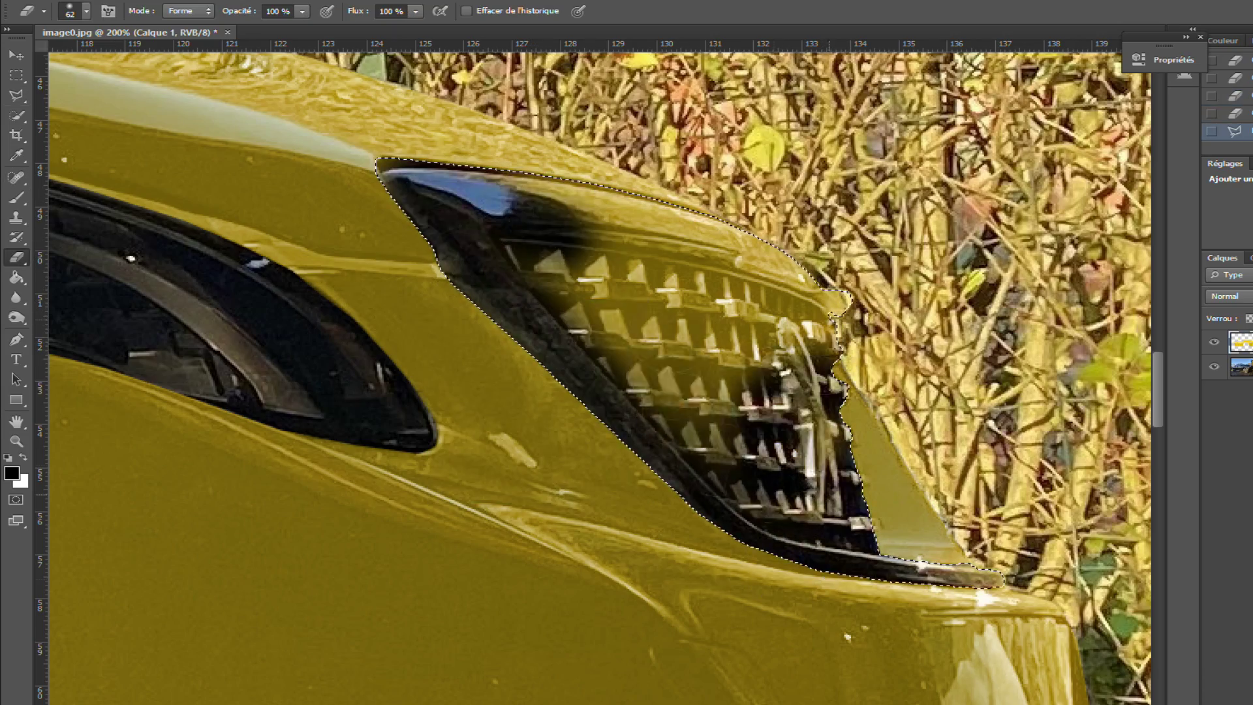
key(ctrl+d)
Outline the front bumper's side vent and daytime running light as one Polygonal Lasso selection
key(ctrl+minus)
key(ctrl+minus)
key(ctrl+minus)
key(ctrl+minus)
key(ctrl+minus)
key(m)
key(ctrl+plus)
key(ctrl+plus)
key(ctrl+plus)
key(ctrl+plus)
key(l)
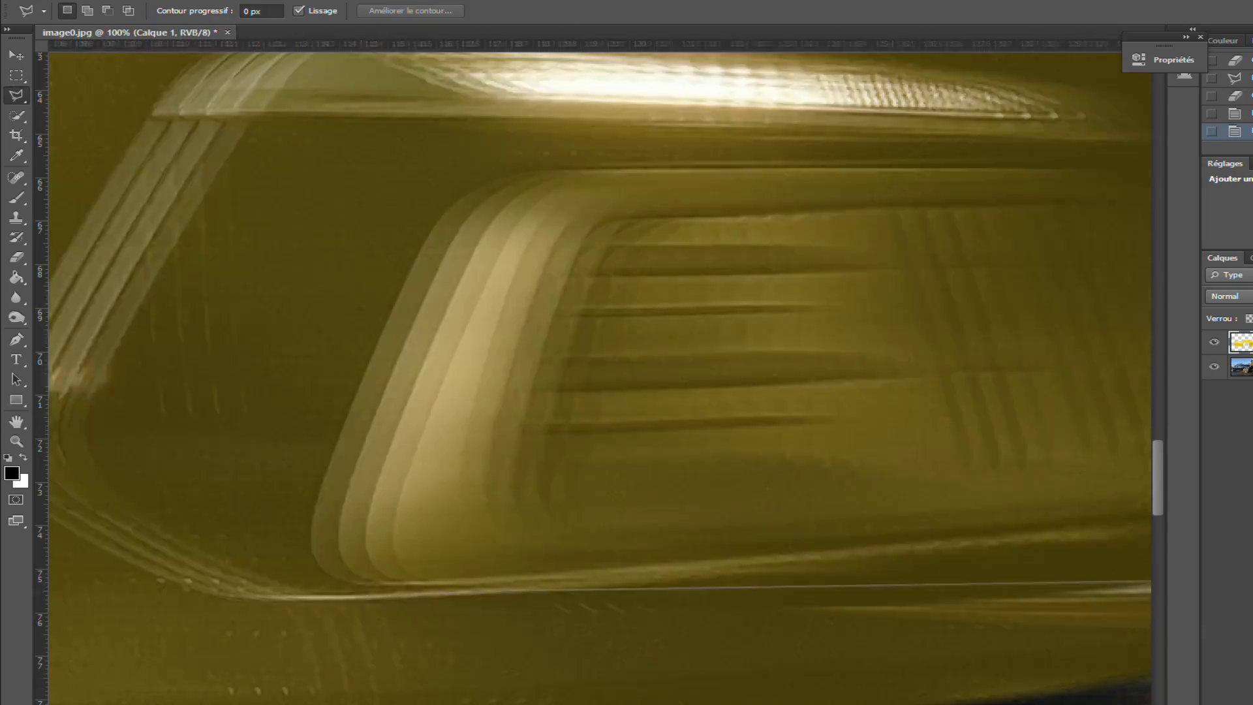
scroll(970, 408, up, 3)
click(1038, 628)
click(952, 388)
click(939, 334)
click(888, 291)
click(855, 277)
click(727, 258)
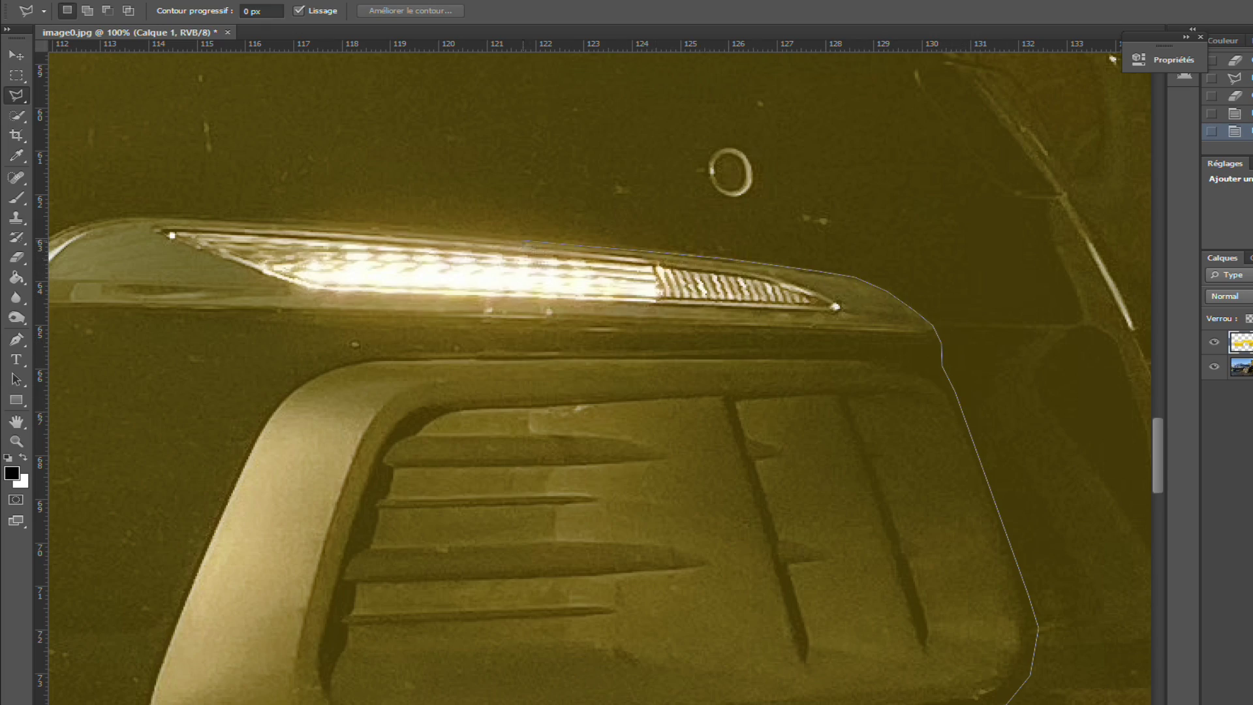
scroll(509, 239, left, 3)
click(640, 227)
click(405, 216)
double_click(245, 292)
Erase the yellow inside the vent and running light selection with the Eraser and deselect
key(ctrl+minus)
key(ctrl+minus)
key(ctrl+minus)
key(e)
mouse_move(705, 450)
mouse_down()
mouse_move(718, 417)
mouse_move(561, 438)
mouse_move(587, 424)
mouse_up()
key(m)
key(ctrl+d)
Outline the ring of the front bumper's round parking sensor with the Polygonal Lasso, leaving its centre out of the selection
key(ctrl+plus)
key(ctrl+plus)
key(ctrl+plus)
key(l)
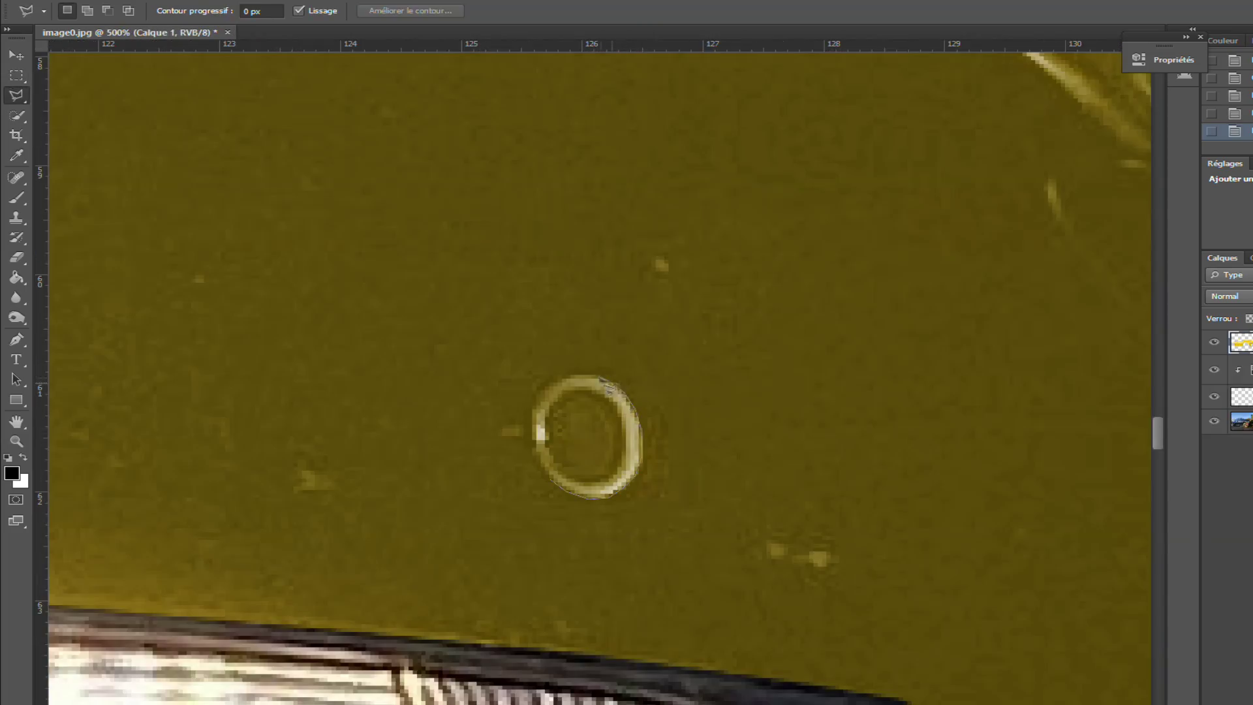
click(535, 444)
click(563, 376)
alt+click(560, 468)
click(580, 481)
click(623, 464)
double_click(619, 409)
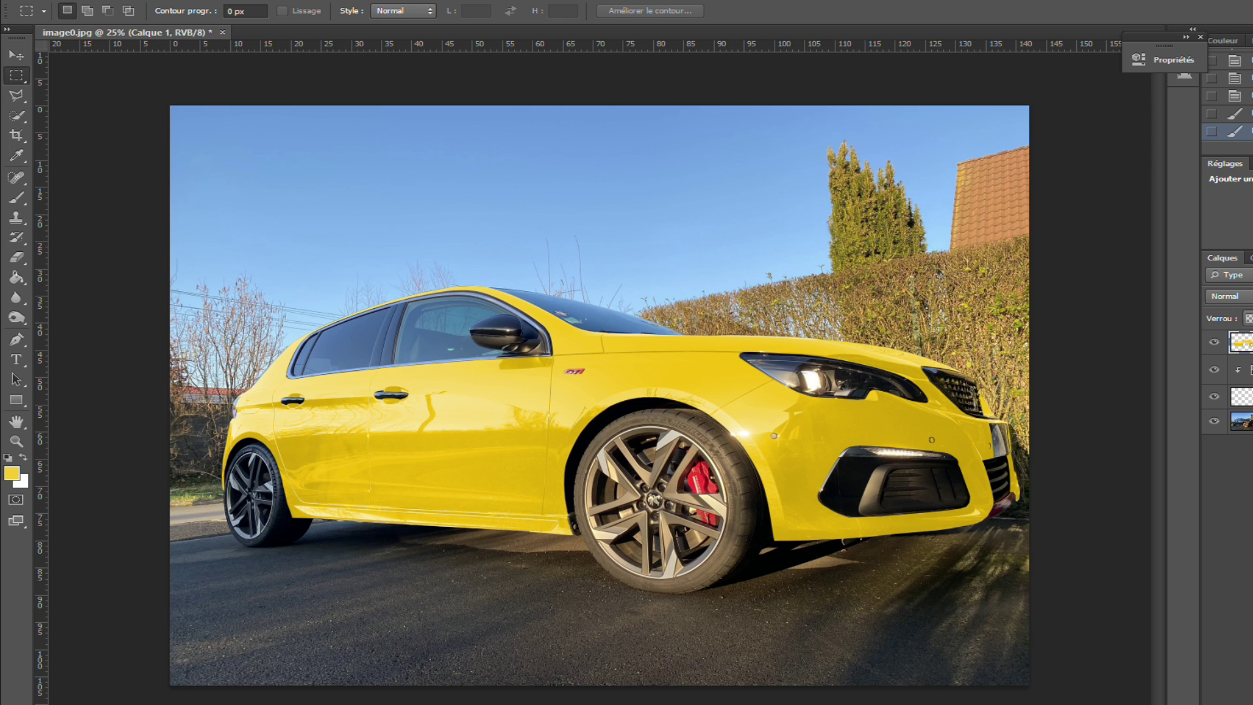
Search the web for "308 gti coupe franche" and browse the reference photos of two-tone cars
text(3)
text(08 gti coupe franche)
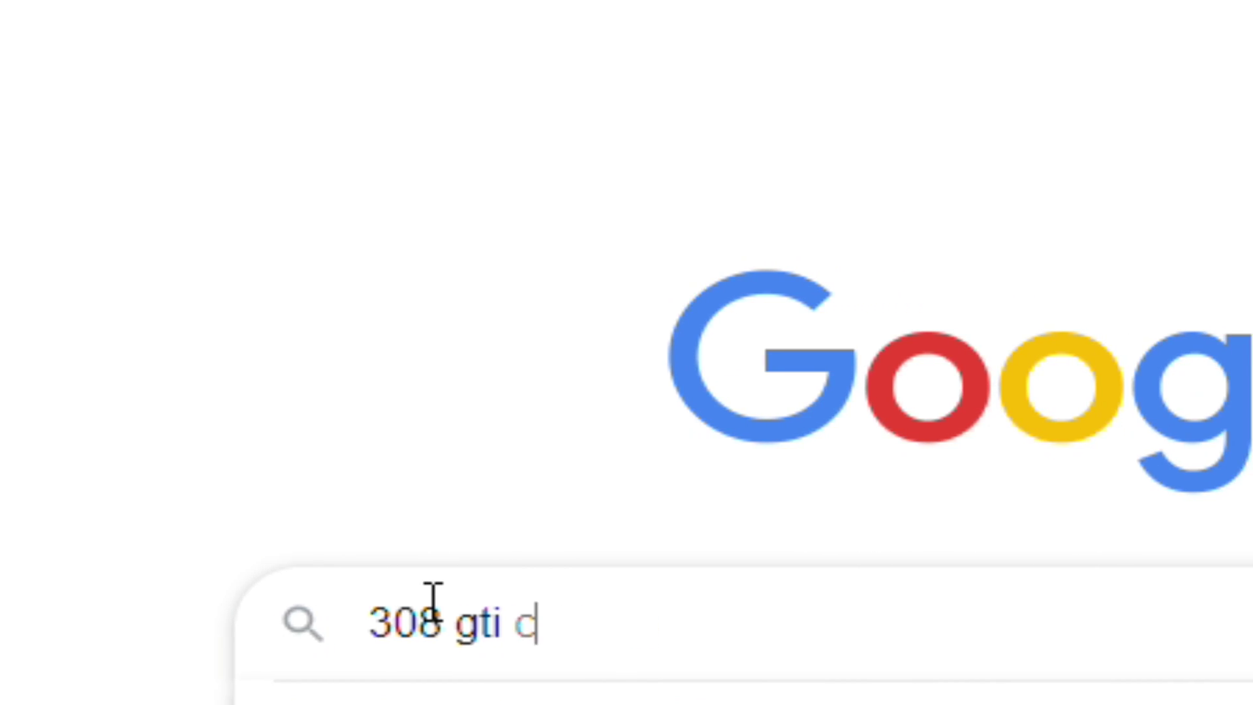
key(Return)
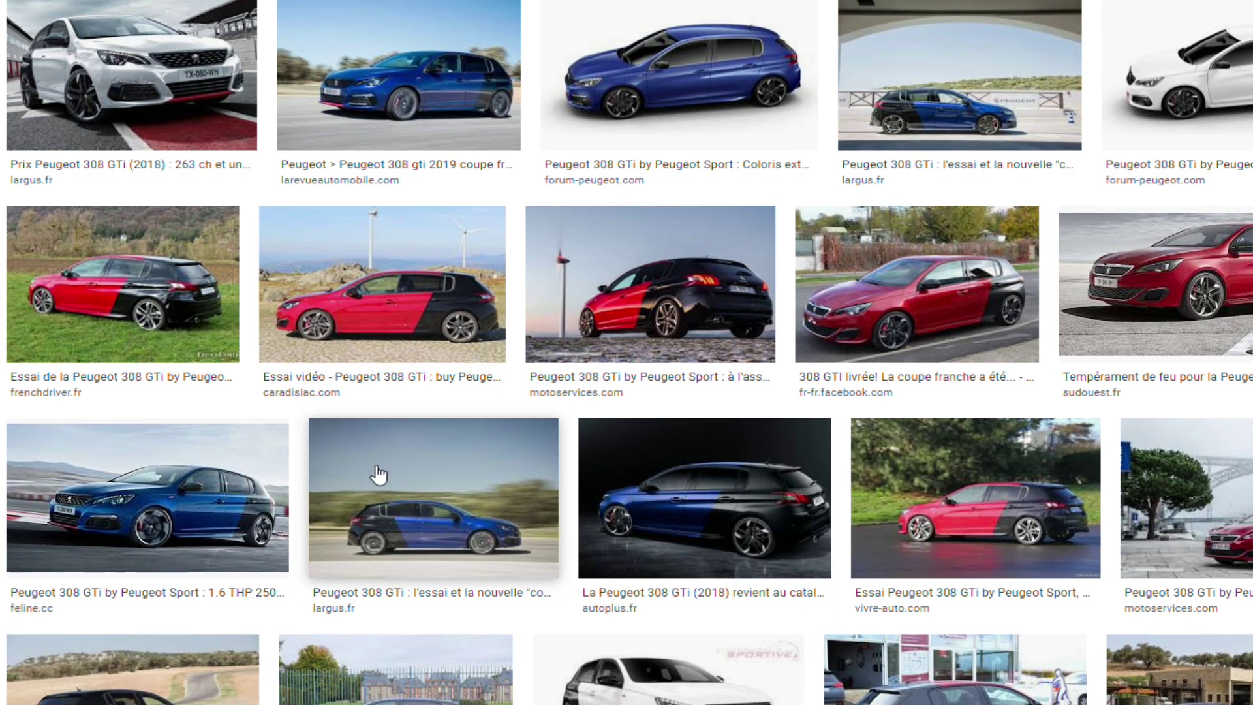
scroll(1000, 379, down, 4)
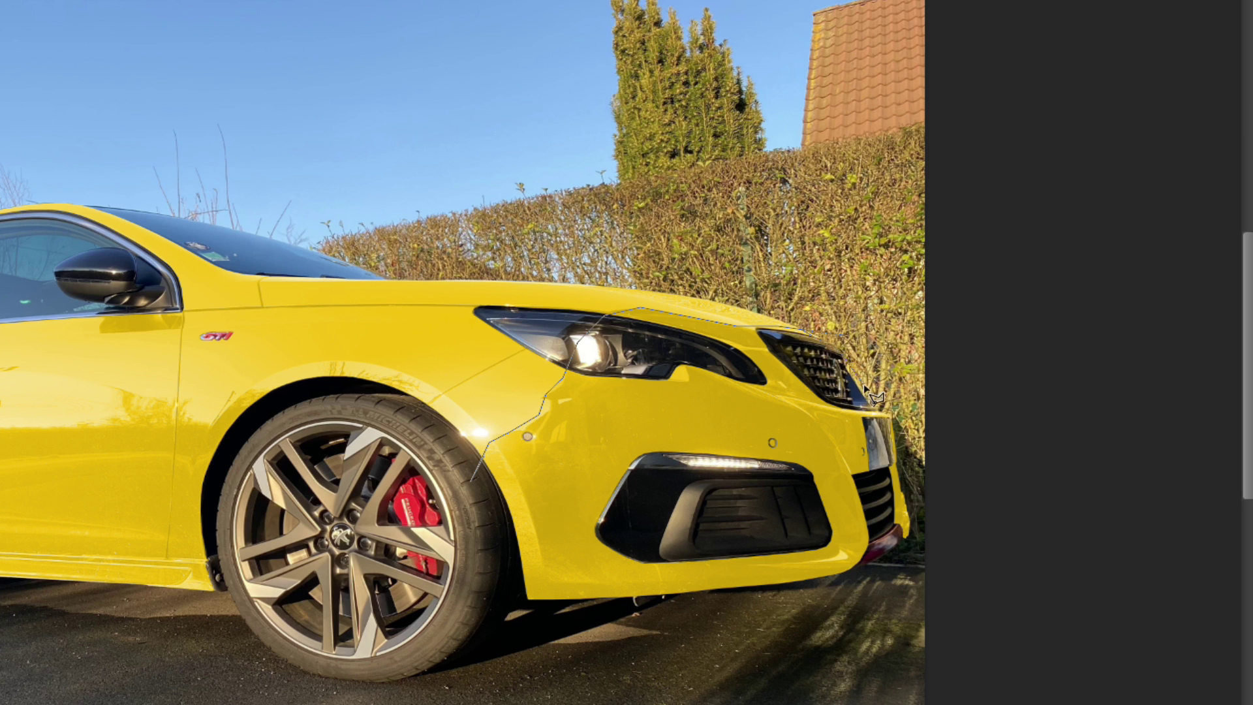
Outline the front bumper area with the Polygonal Lasso, brush black shading inside it and deselect
click(894, 421)
click(612, 624)
key(b)
mouse_move(659, 346)
mouse_down()
mouse_move(515, 466)
mouse_move(661, 588)
mouse_move(905, 564)
mouse_up()
key(m)
key(ctrl+d)
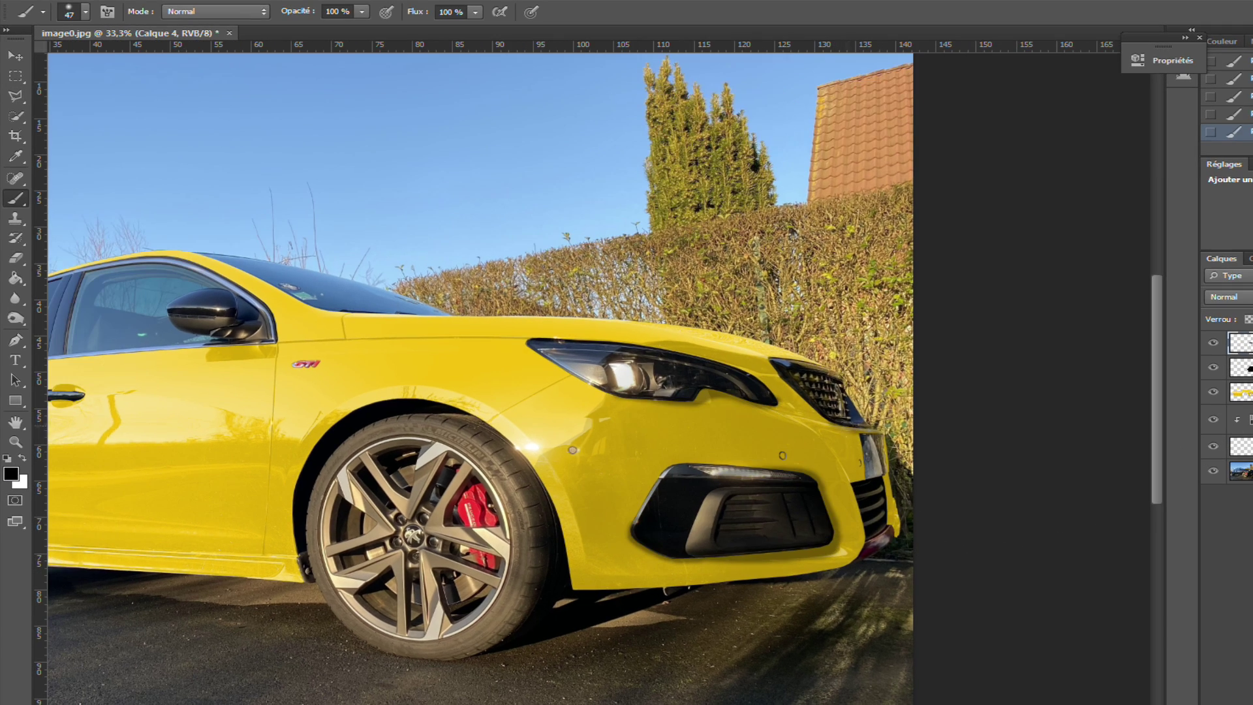
Brush black shading along the bumper's front edge and, on a new layer with a 185 px brush, over the side vent
drag(859, 482, 868, 540)
drag(894, 495, 895, 532)
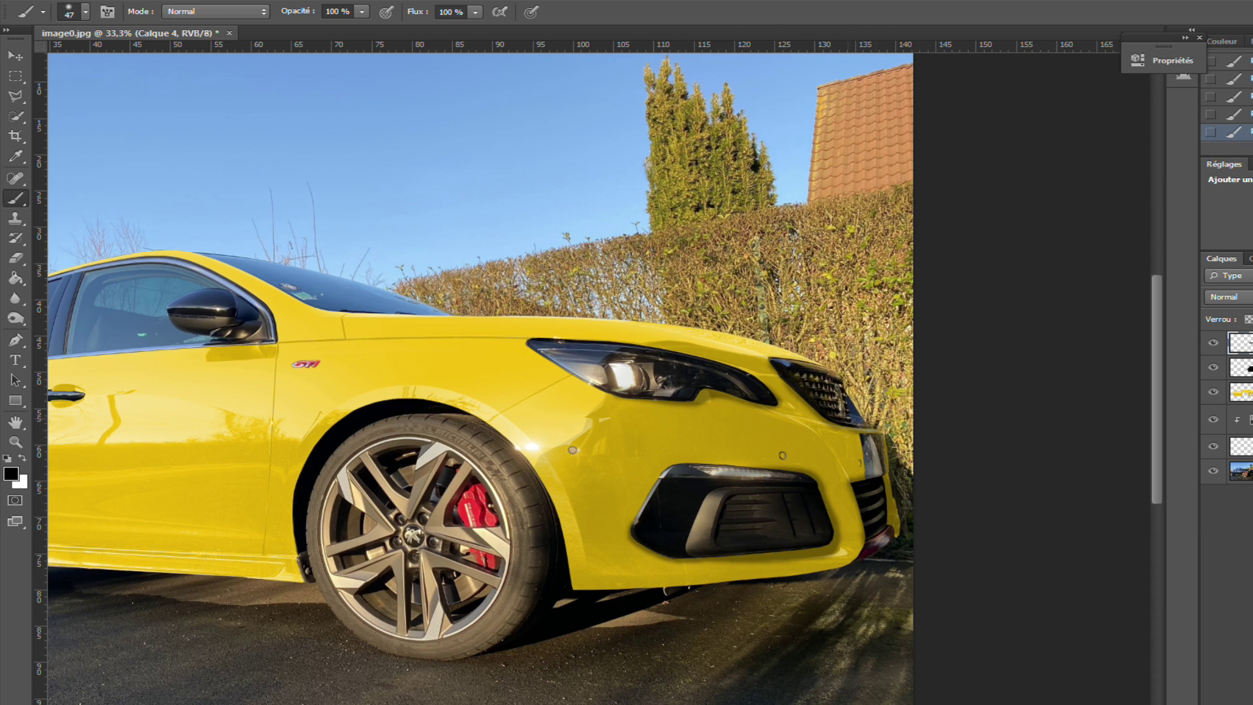
drag(886, 433, 892, 480)
key(ctrl+shift+alt+n)
right_click(891, 469)
drag(986, 506, 1021, 507)
mouse_move(815, 470)
mouse_down()
mouse_move(868, 546)
mouse_move(653, 522)
mouse_up()
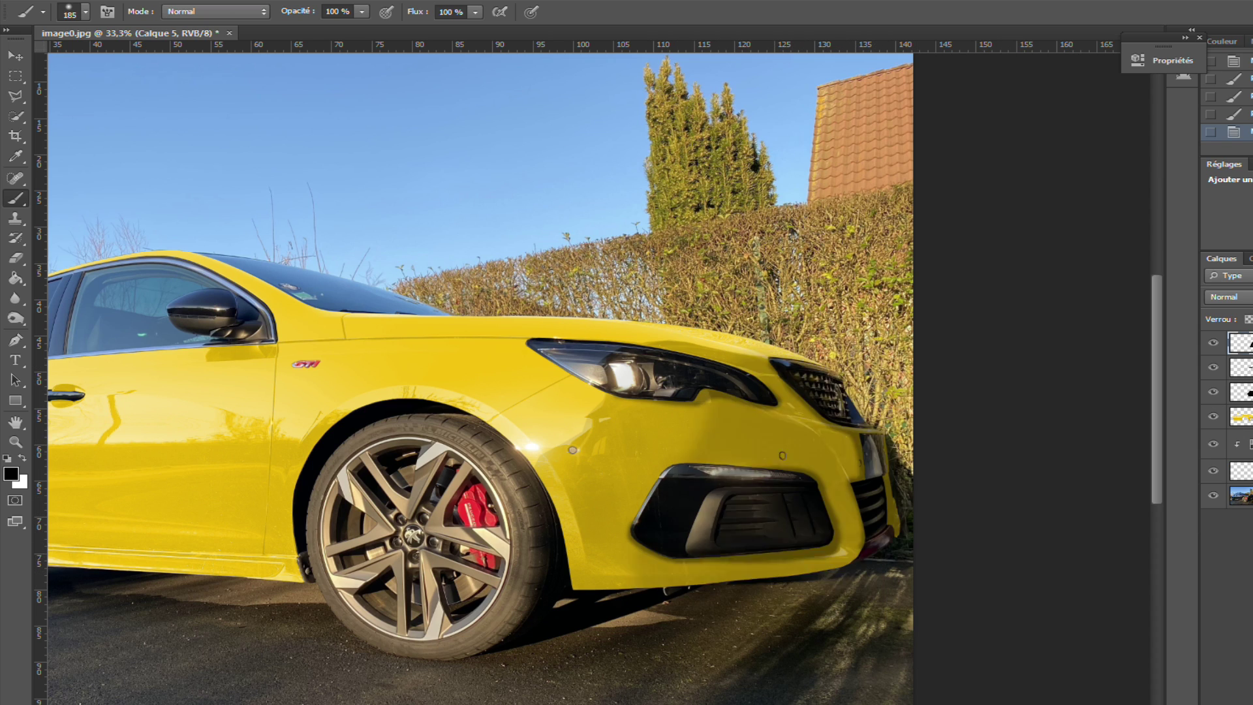
Enclose the car's rear in a Pen path slanting through the rear door, convert it to a selection, make the bodywork black and deselect
key(ctrl+minus)
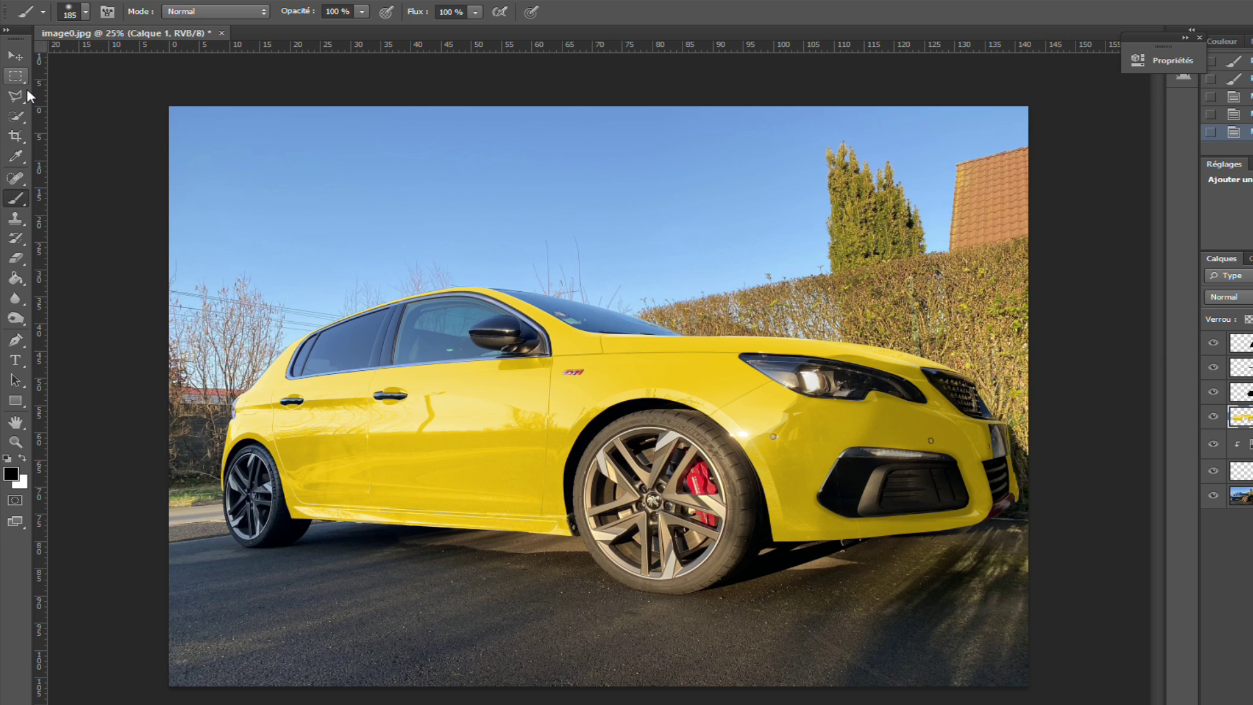
key(p)
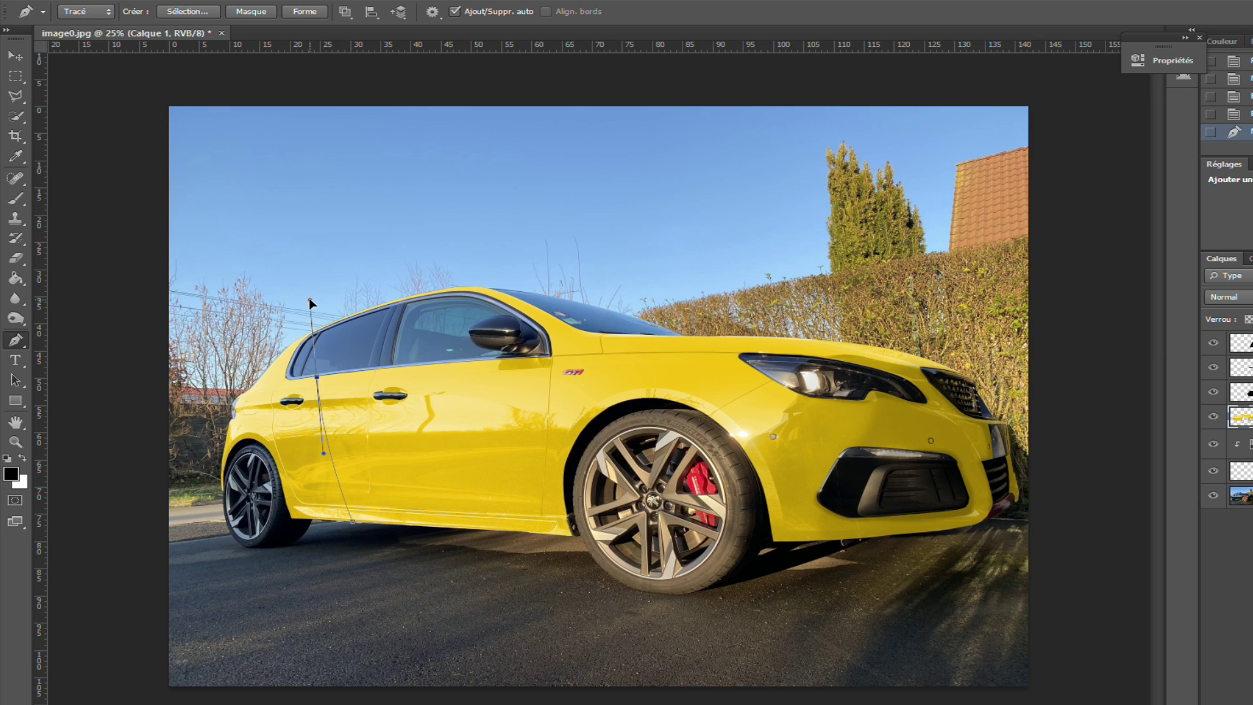
drag(352, 281, 424, 216)
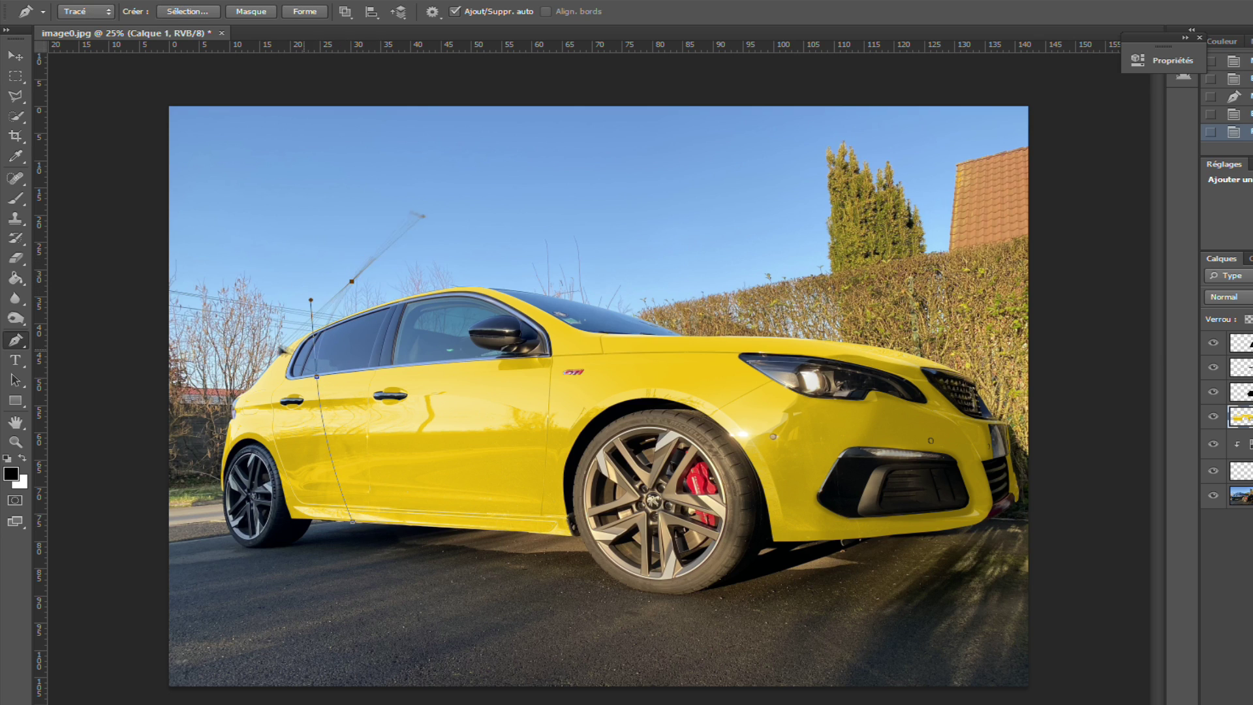
click(175, 224)
key(ctrl+Return)
key(alt+BackSpace)
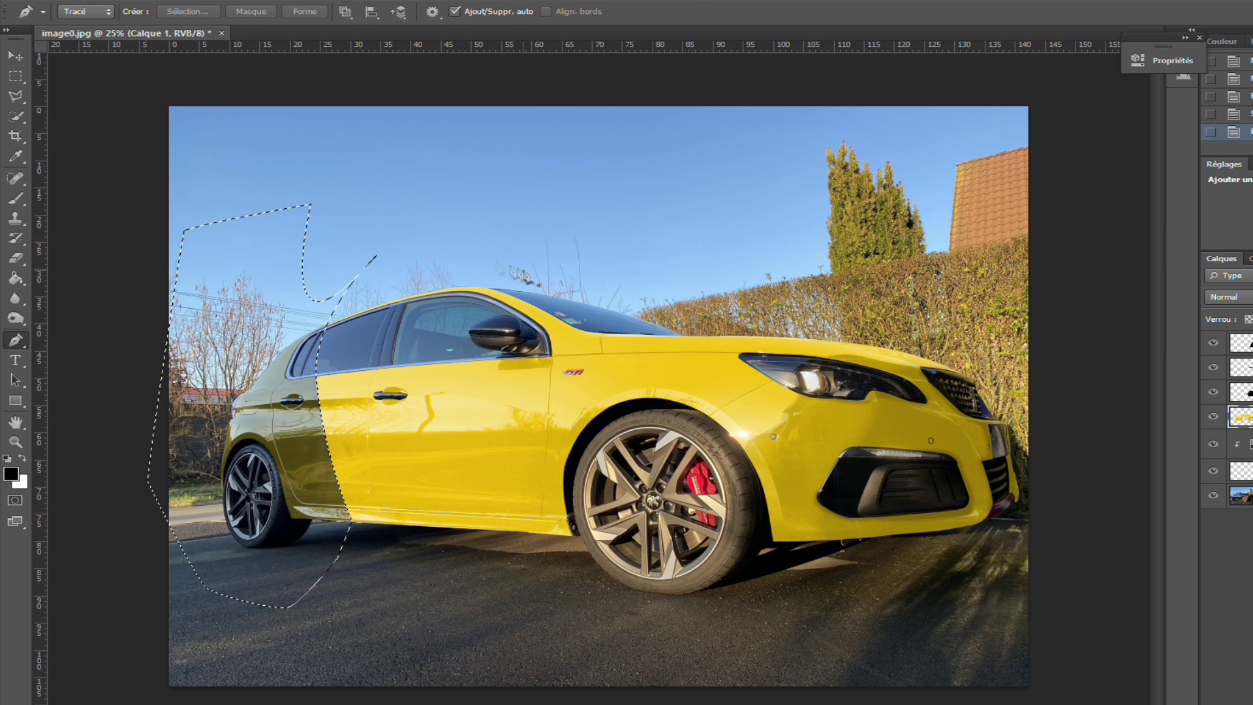
key(ctrl+d)
key(m)
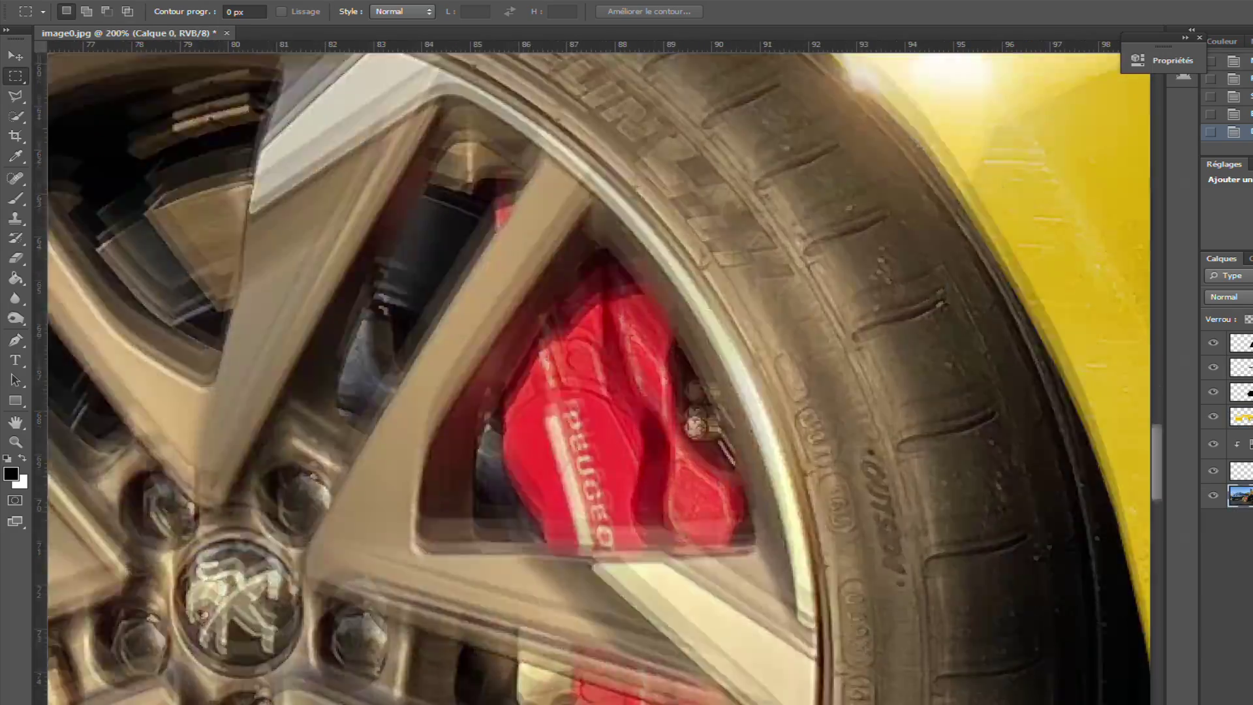
Outline the red front brake caliper and recolour it yellow with Hue/Saturation at hue +49, saturation +5 and lightness -13
key(l)
click(530, 245)
click(512, 256)
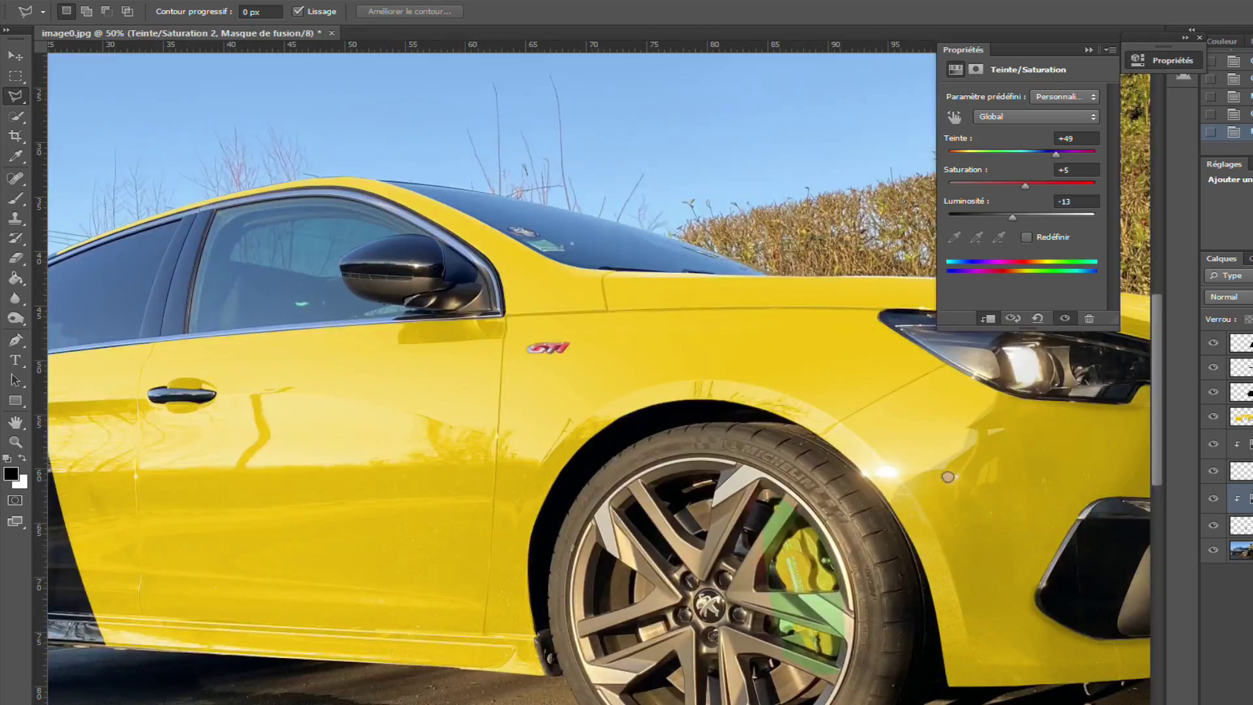
Outline the wheel spoke and rim around the caliper with the Polygonal Lasso and remove the colour tint spilling onto them
scroll(836, 570, up, 3)
scroll(823, 554, down, 5)
click(553, 418)
click(512, 467)
click(558, 524)
click(926, 637)
scroll(935, 581, up, 2)
click(536, 392)
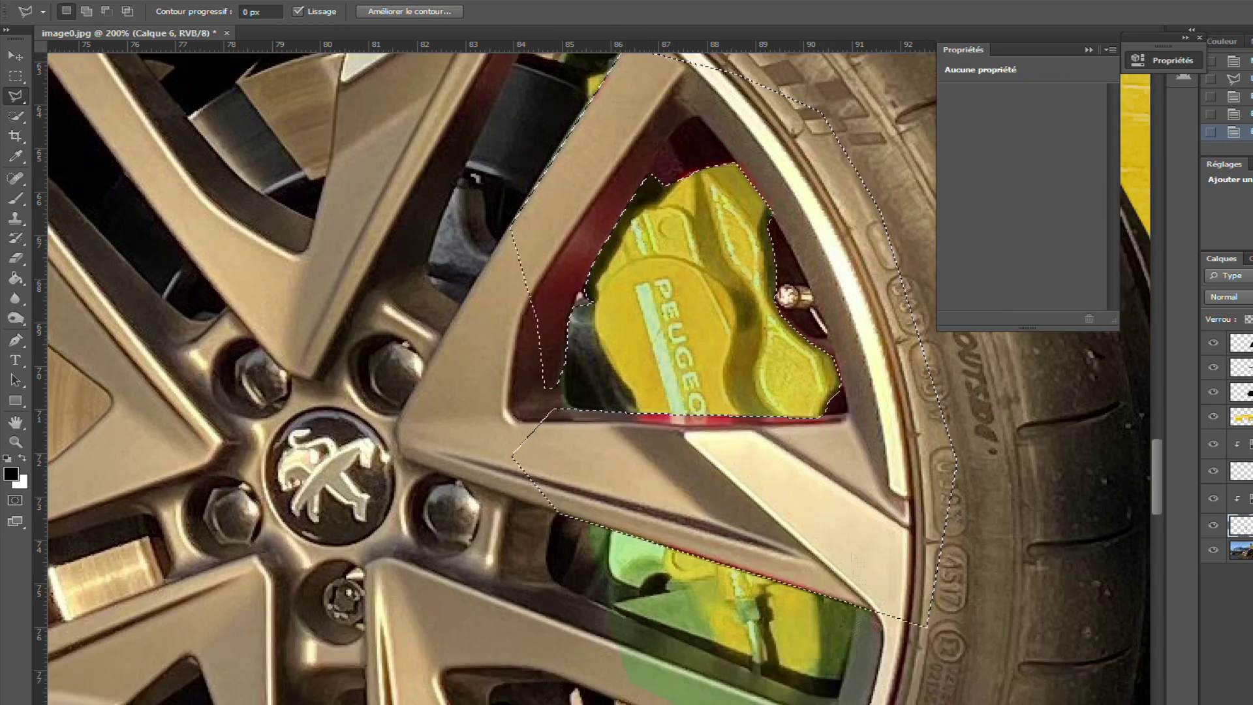
scroll(669, 513, down, 2)
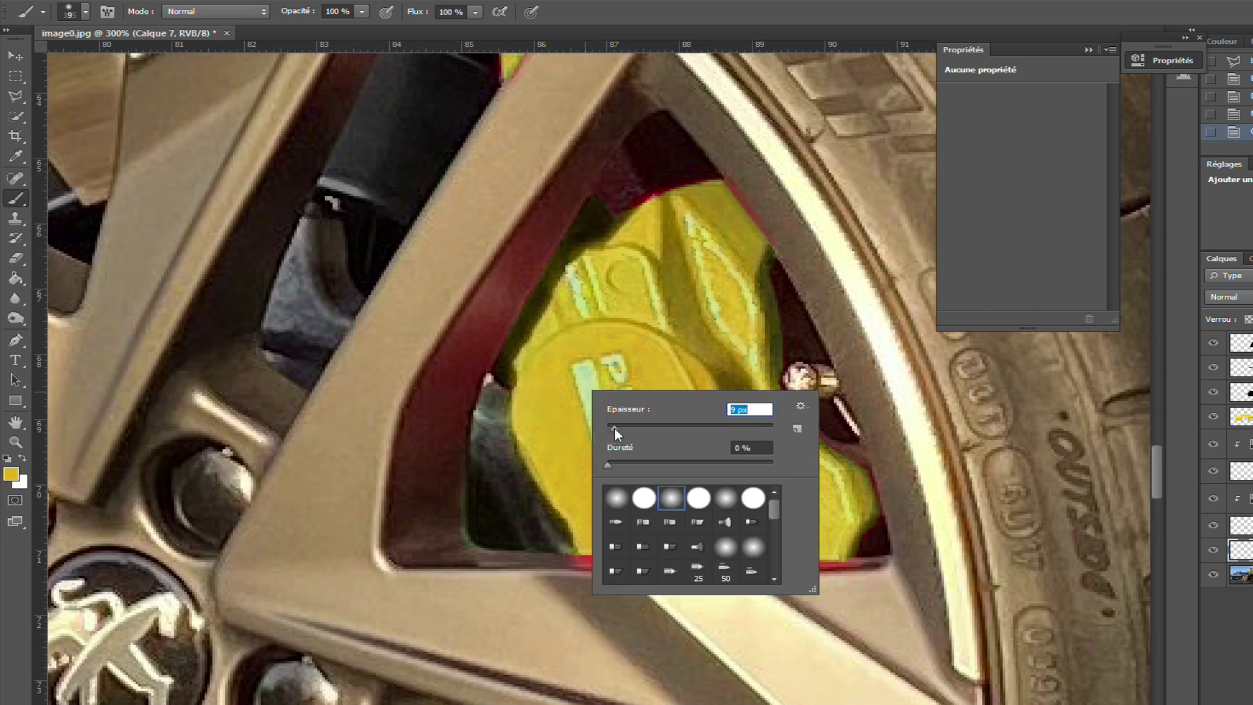
Paint yellow over the edges of the upper and lower caliper sections with a small soft brush
key(Return)
mouse_move(561, 561)
mouse_down()
mouse_move(884, 501)
mouse_move(784, 376)
mouse_move(730, 183)
mouse_up()
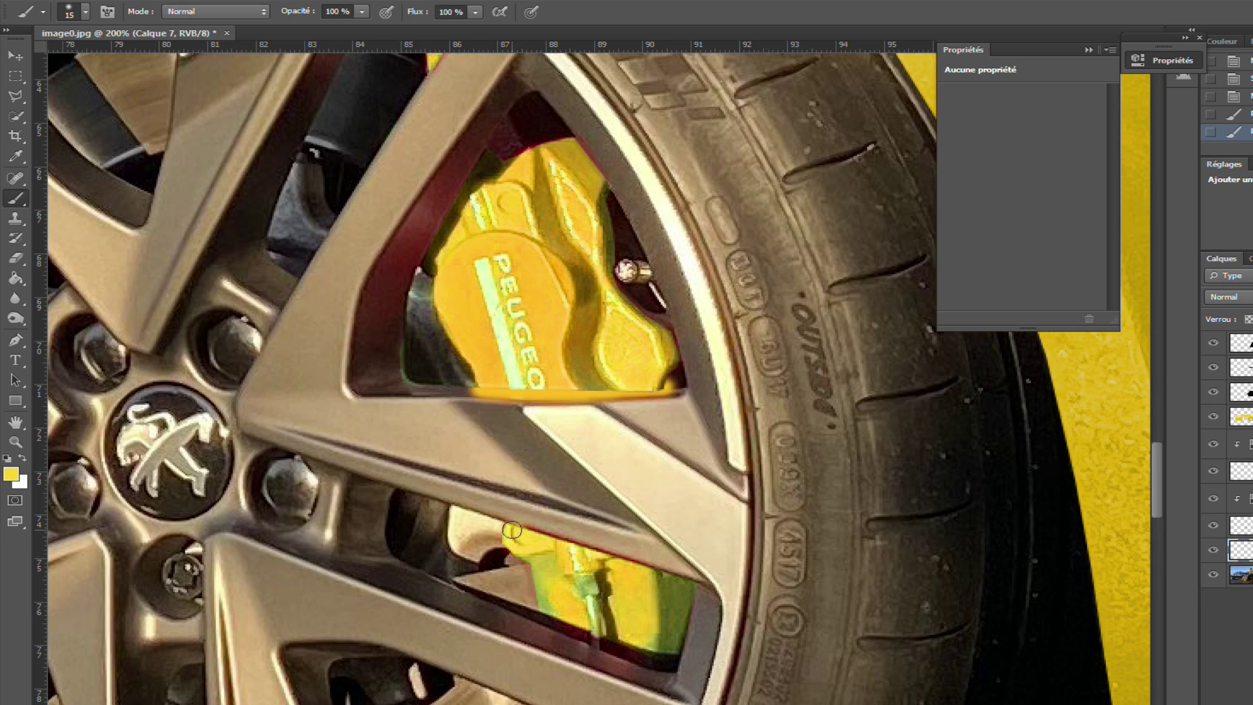
drag(512, 530, 651, 575)
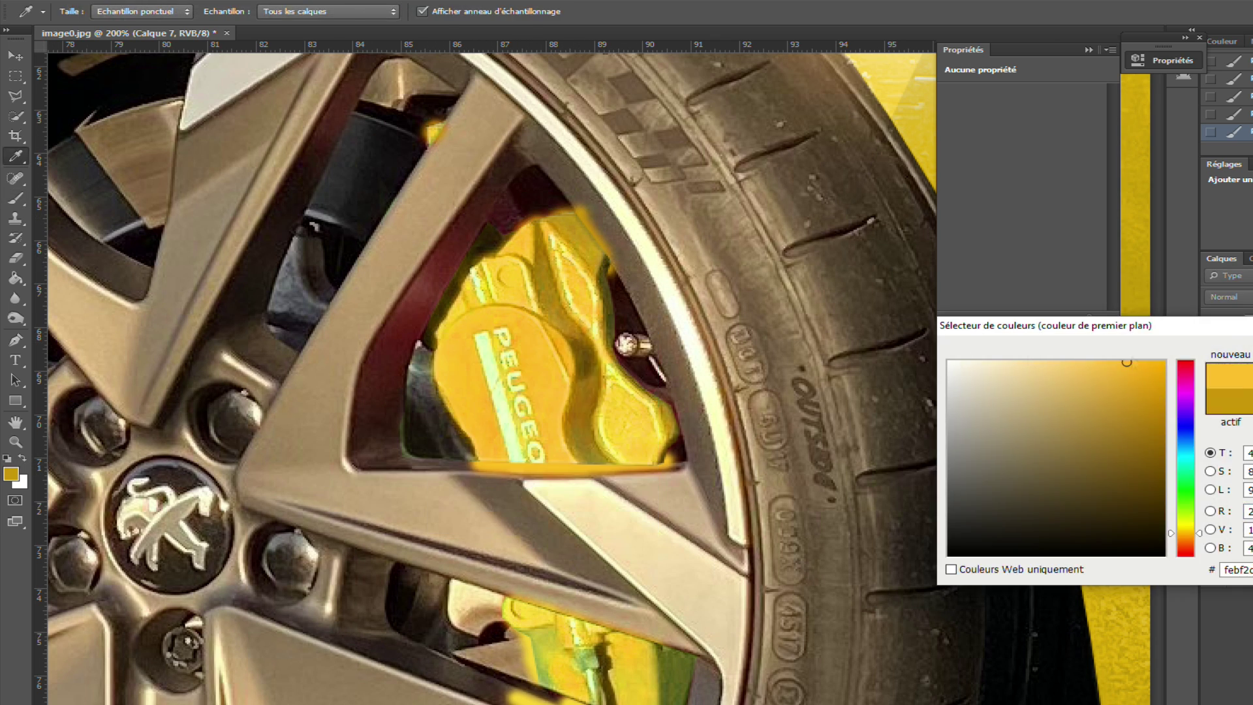
mouse_move(515, 206)
mouse_down()
mouse_move(418, 287)
mouse_move(388, 382)
mouse_up()
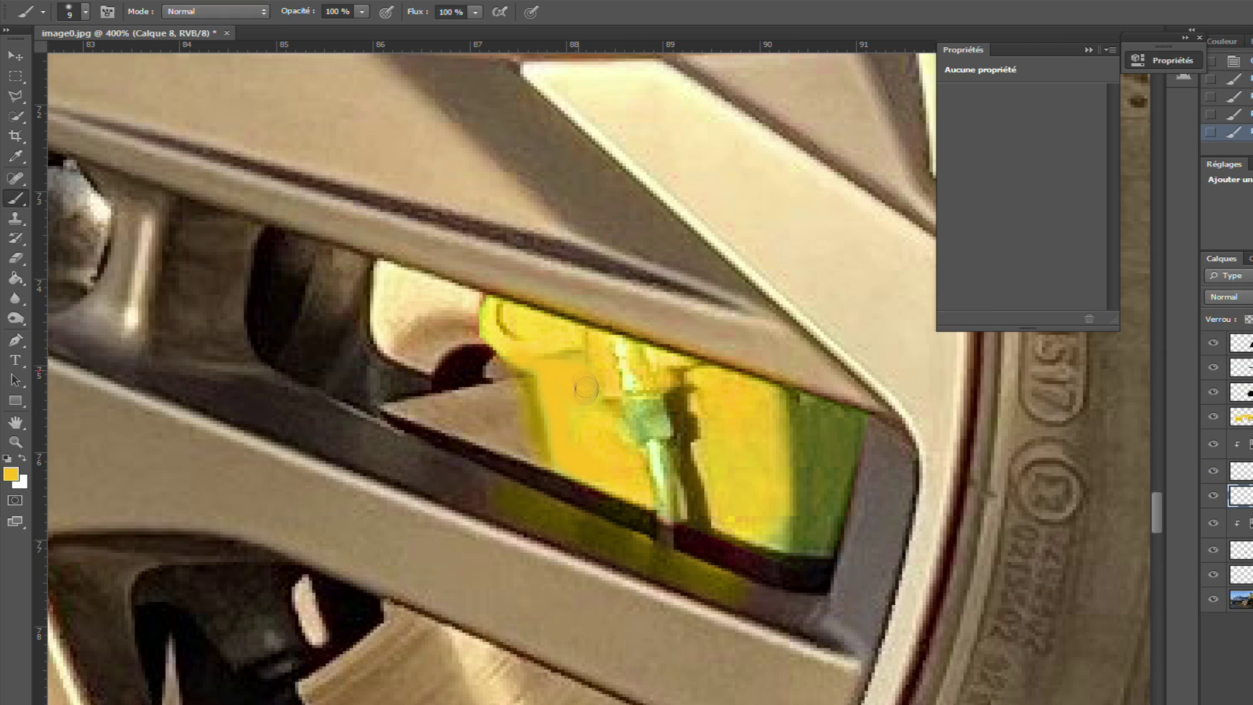
Paint yellow over the lower caliper's green area and sample the light tone of the part in front of it
mouse_move(809, 542)
mouse_down()
mouse_move(849, 425)
mouse_move(816, 548)
mouse_up()
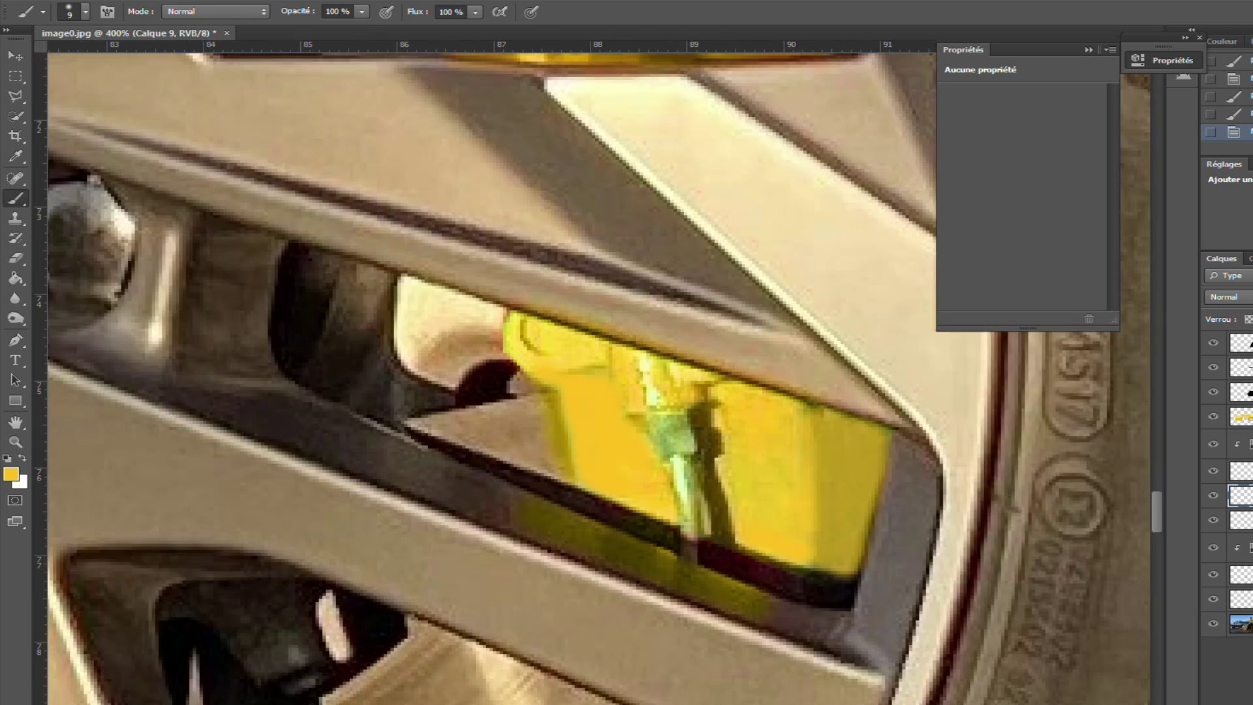
drag(646, 417, 669, 433)
alt+click(669, 433)
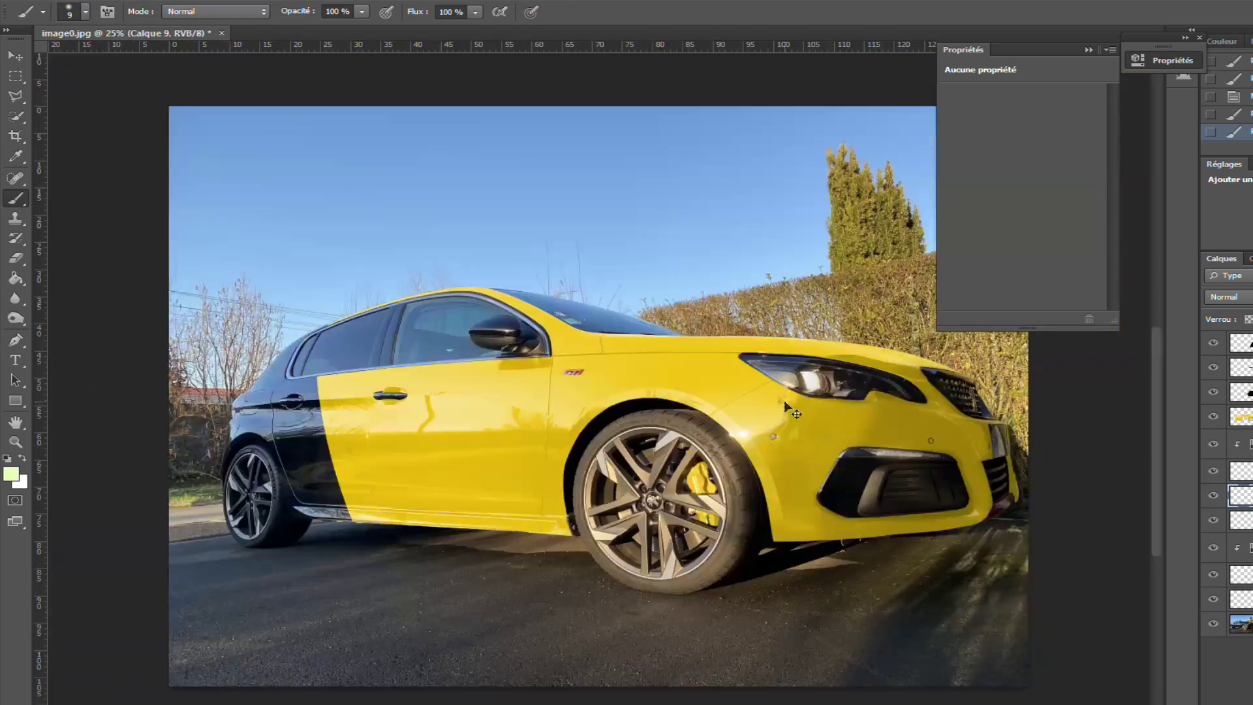
Select the PEUGEOT letters on the caliper one after another with the Polygonal Lasso and fill them with black
right_click(573, 374)
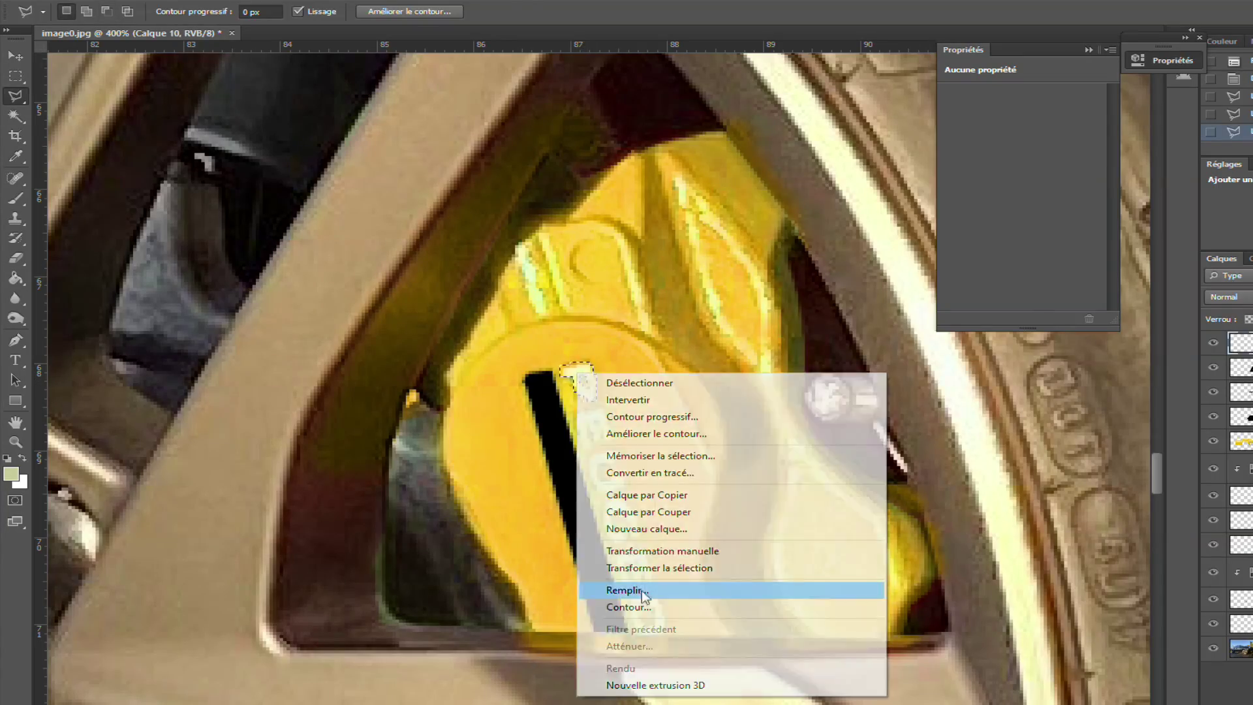
click(637, 596)
right_click(573, 406)
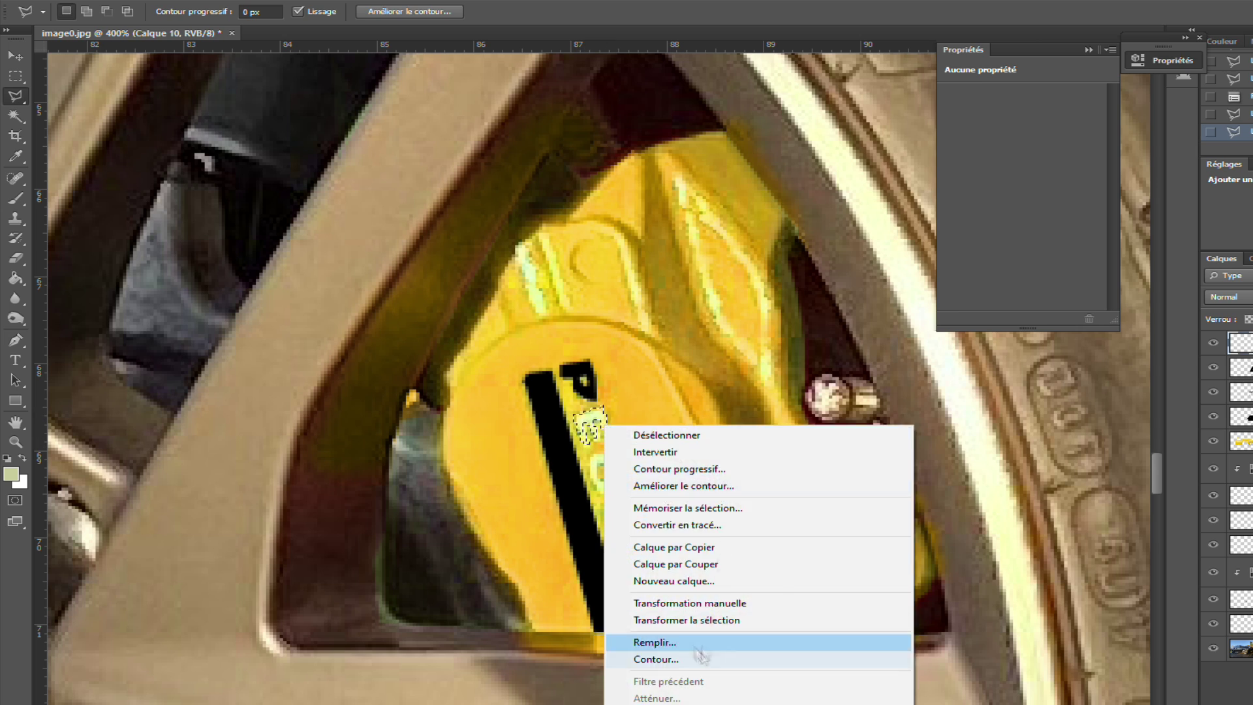
click(659, 640)
click(603, 469)
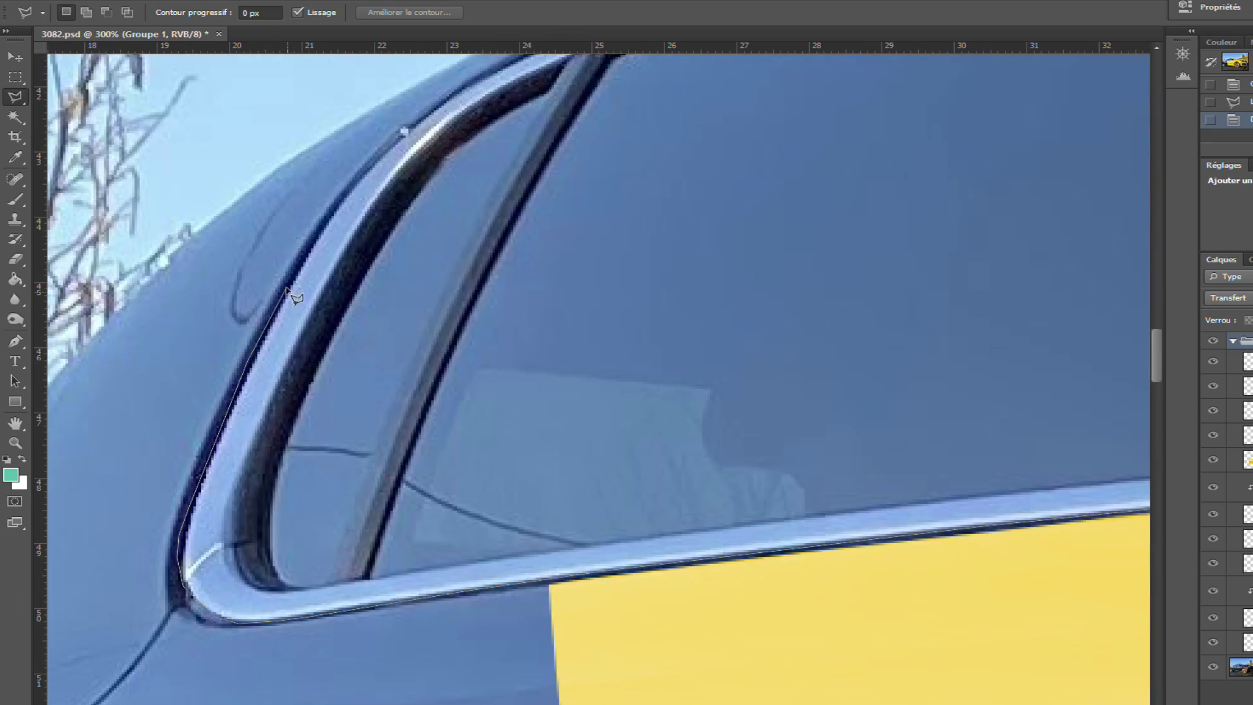
Outline the chrome trim around the side windows and darken it with a clipped Curves adjustment
scroll(291, 297, up, 3)
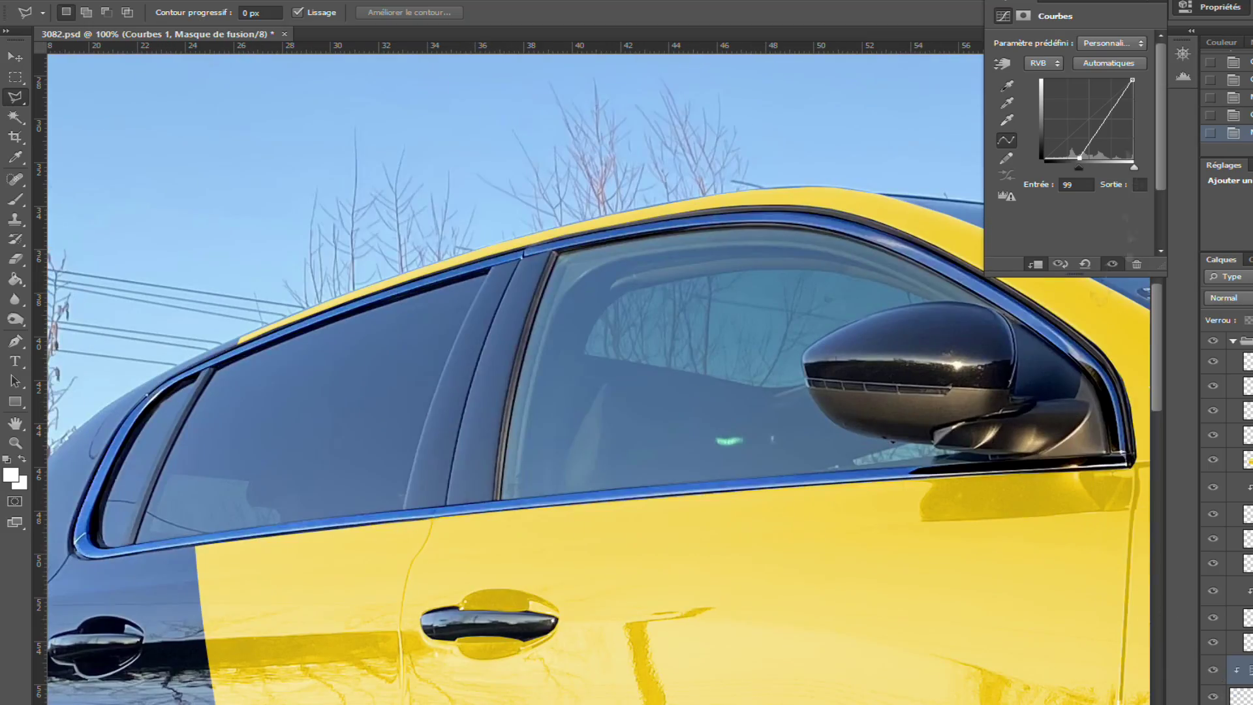
drag(1131, 99, 1126, 110)
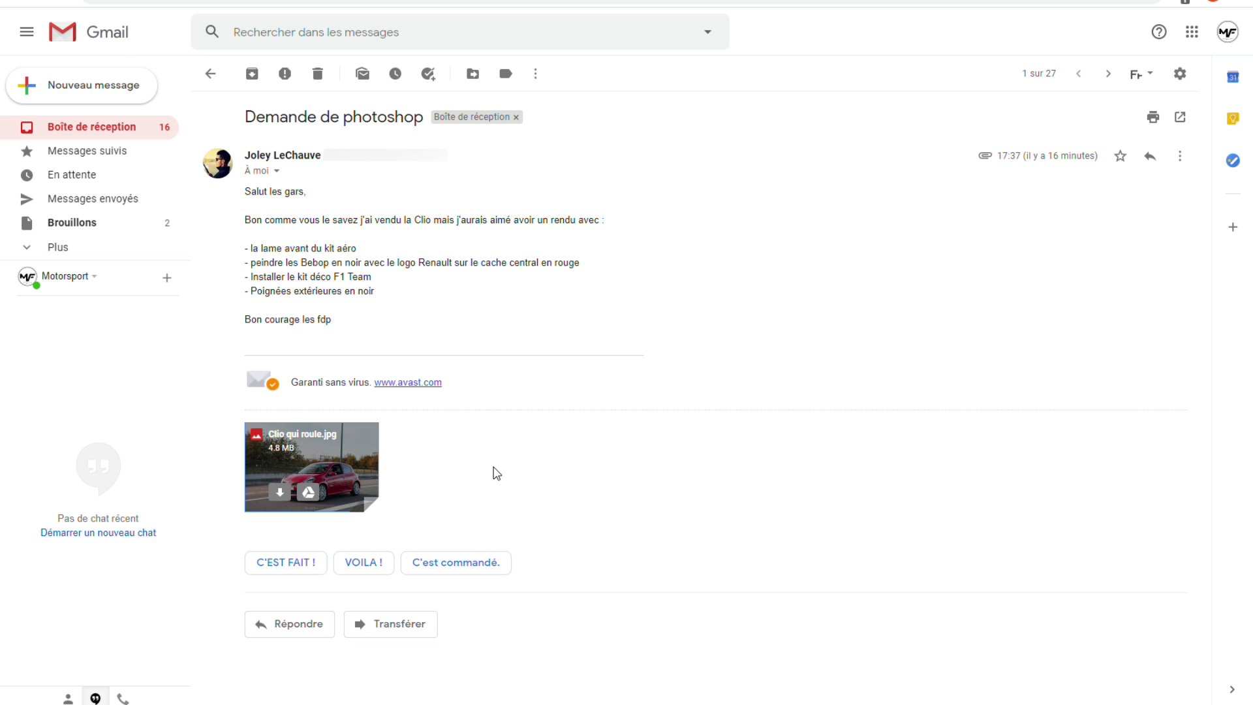
Switch to Gmail and read each item of the Clio retouch request, checking the front lip and wheels in the attachment "Clio qui roule.jpg"
click(372, 456)
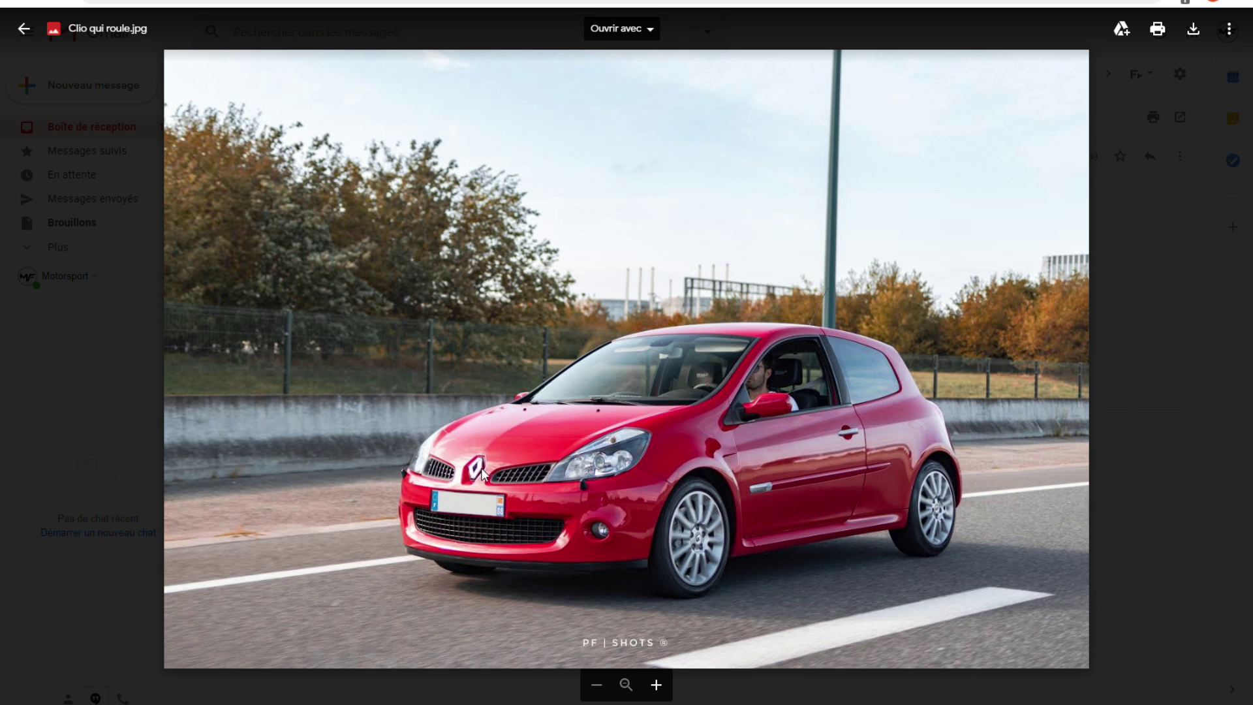
key(Escape)
drag(249, 252, 363, 252)
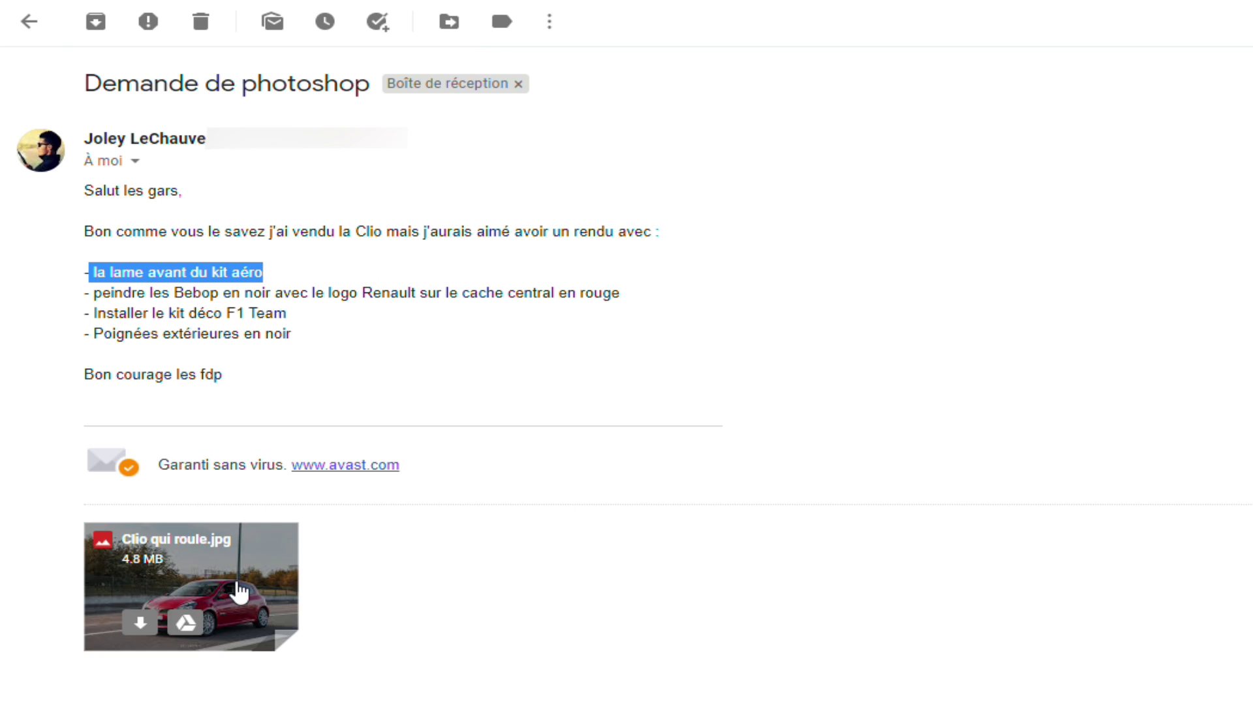
click(239, 592)
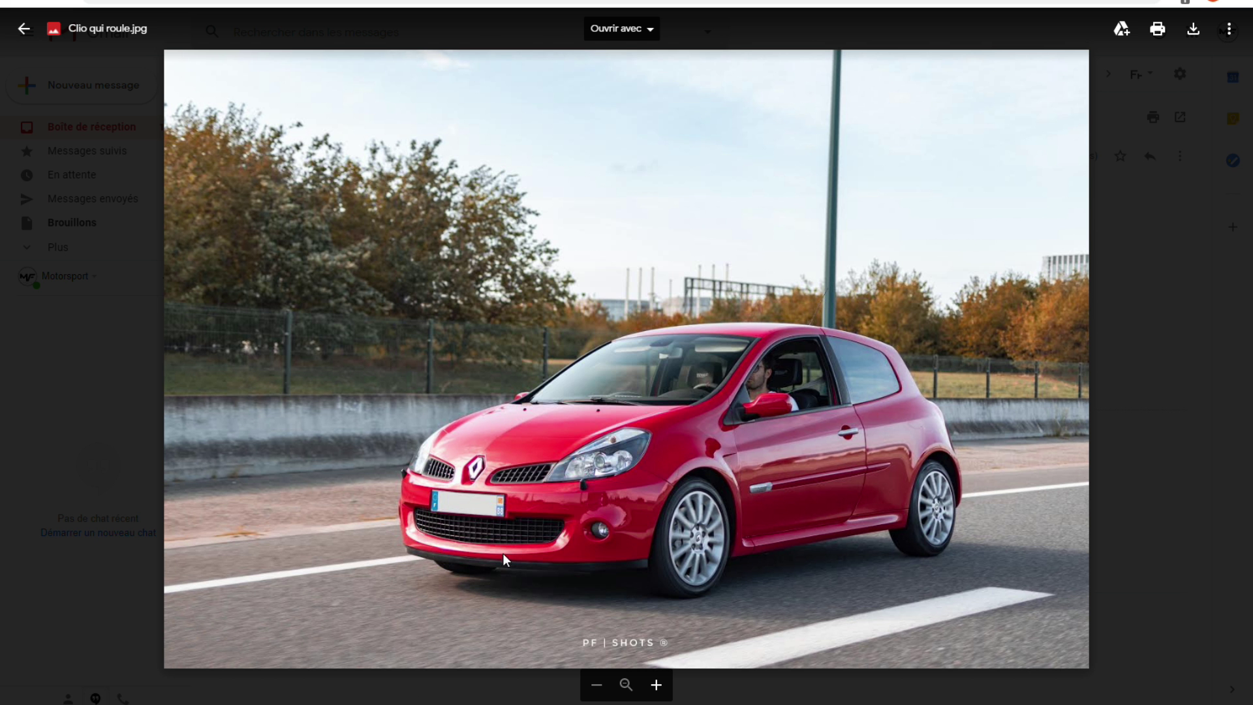
key(Escape)
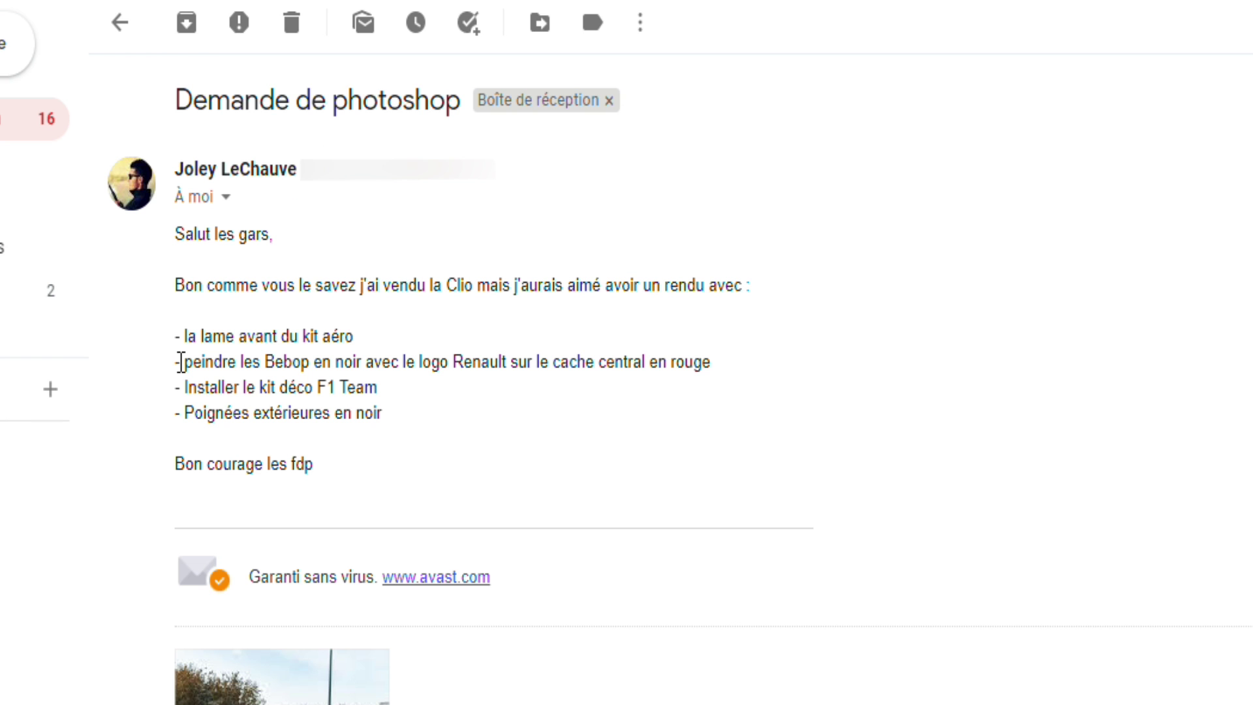
drag(181, 363, 722, 381)
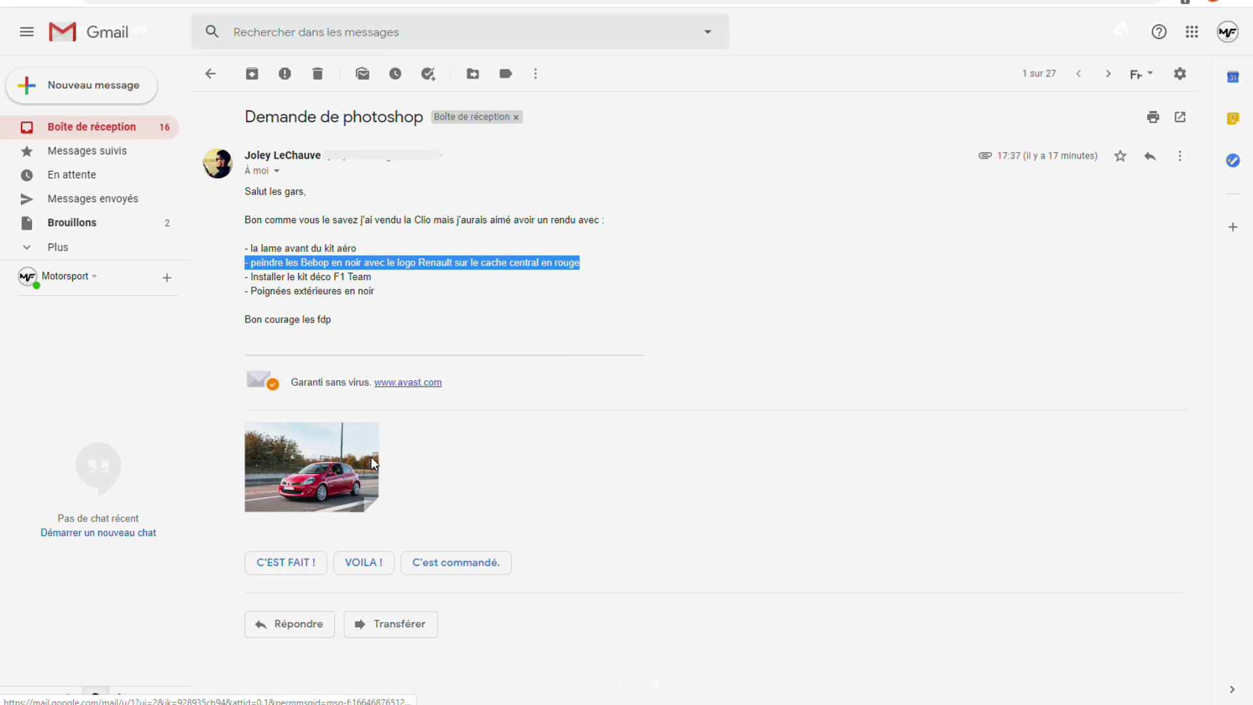
click(371, 456)
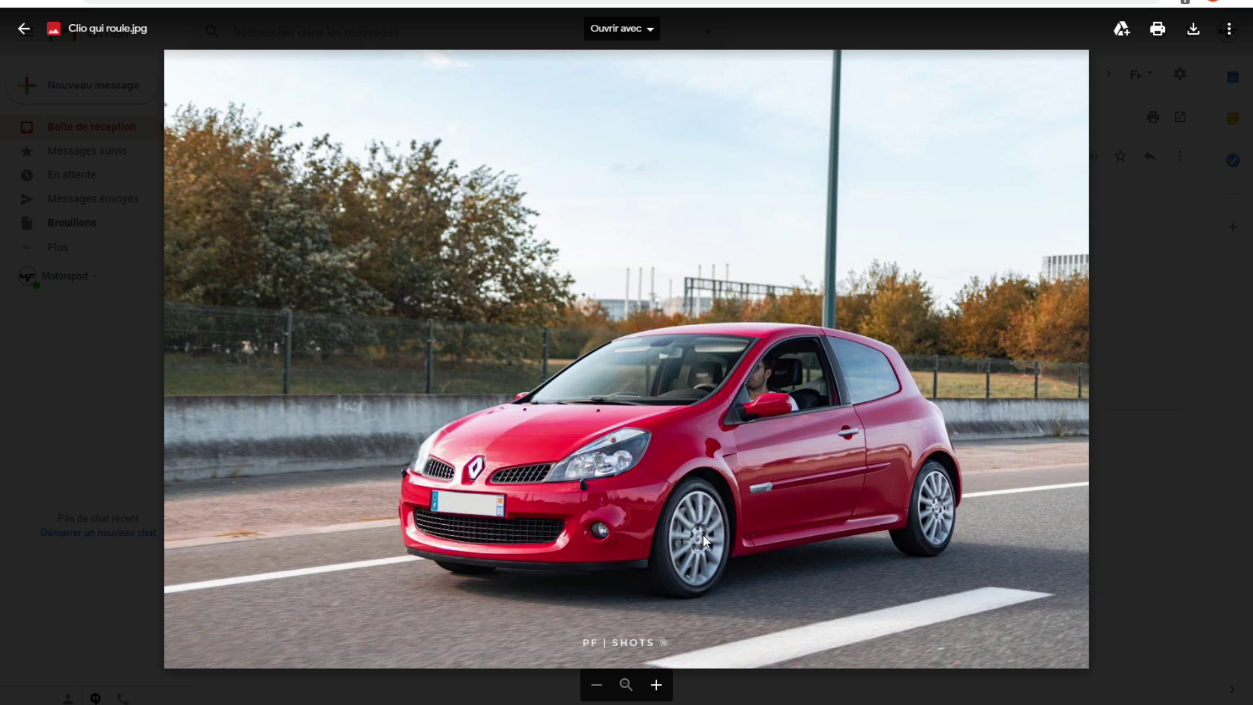
key(Escape)
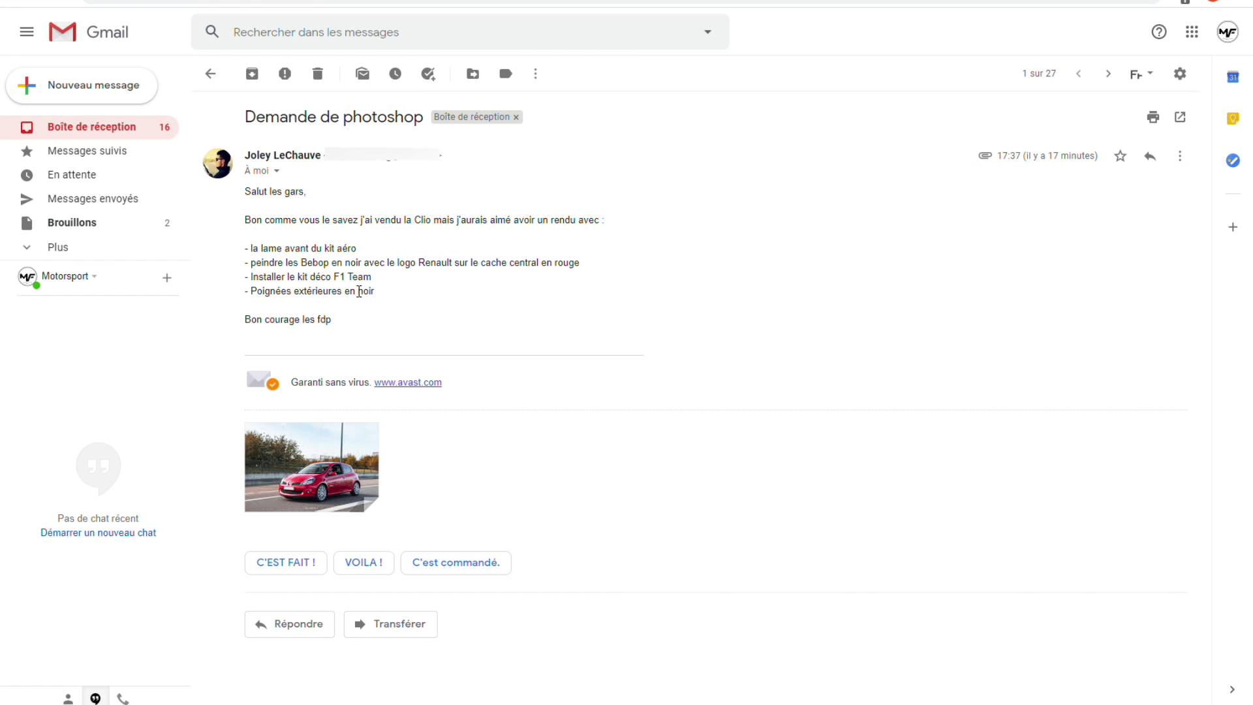
drag(376, 279, 248, 276)
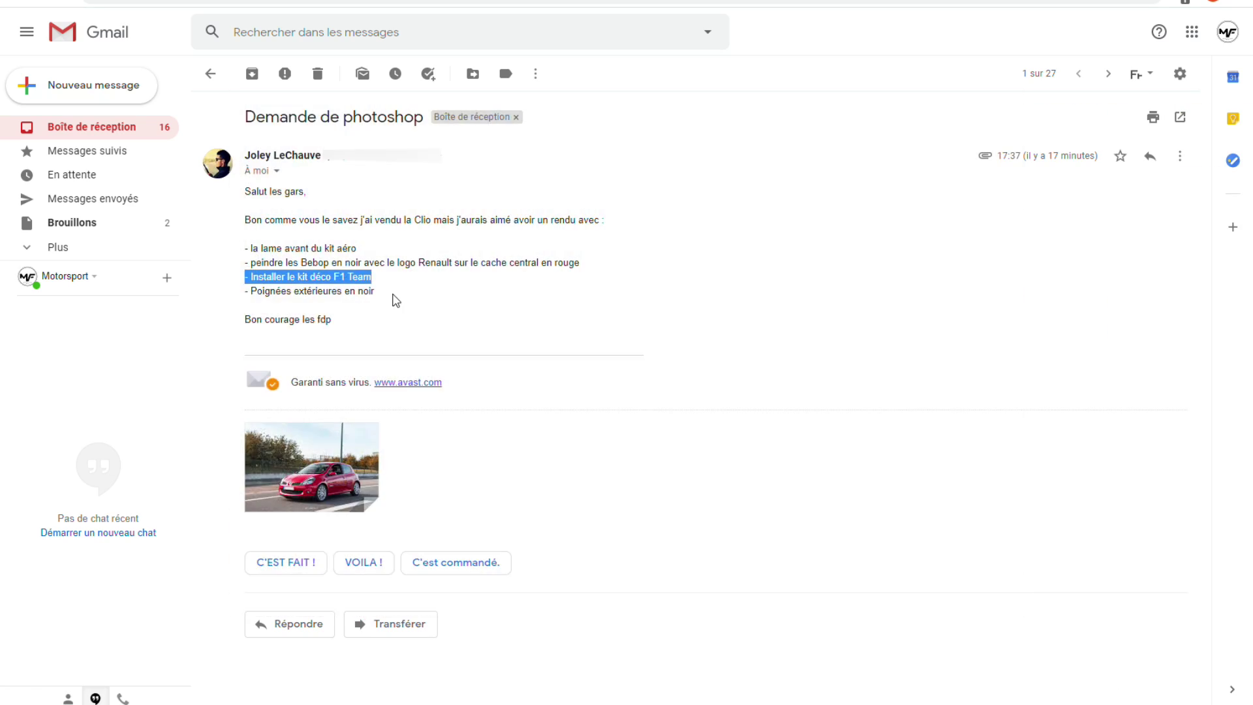
drag(392, 295, 249, 290)
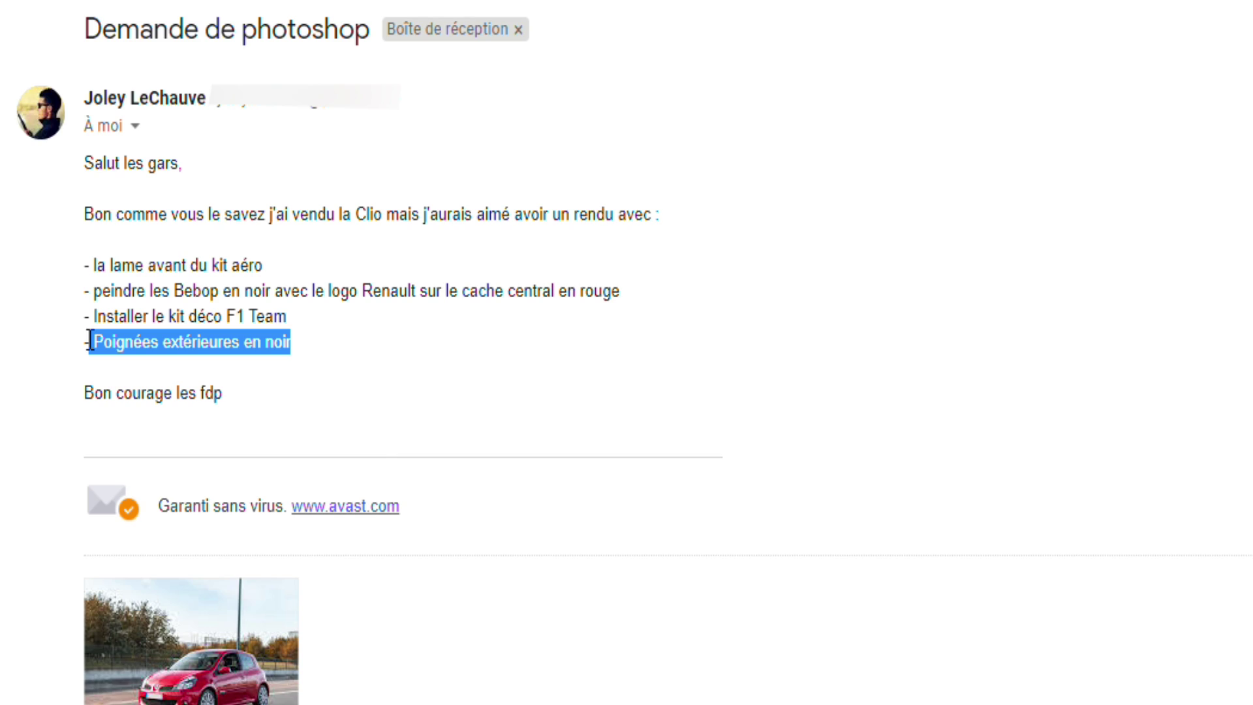
View the attachment "Clio qui roule.jpg" once more and switch to the yellow Clio reference photo in Photoshop
click(192, 636)
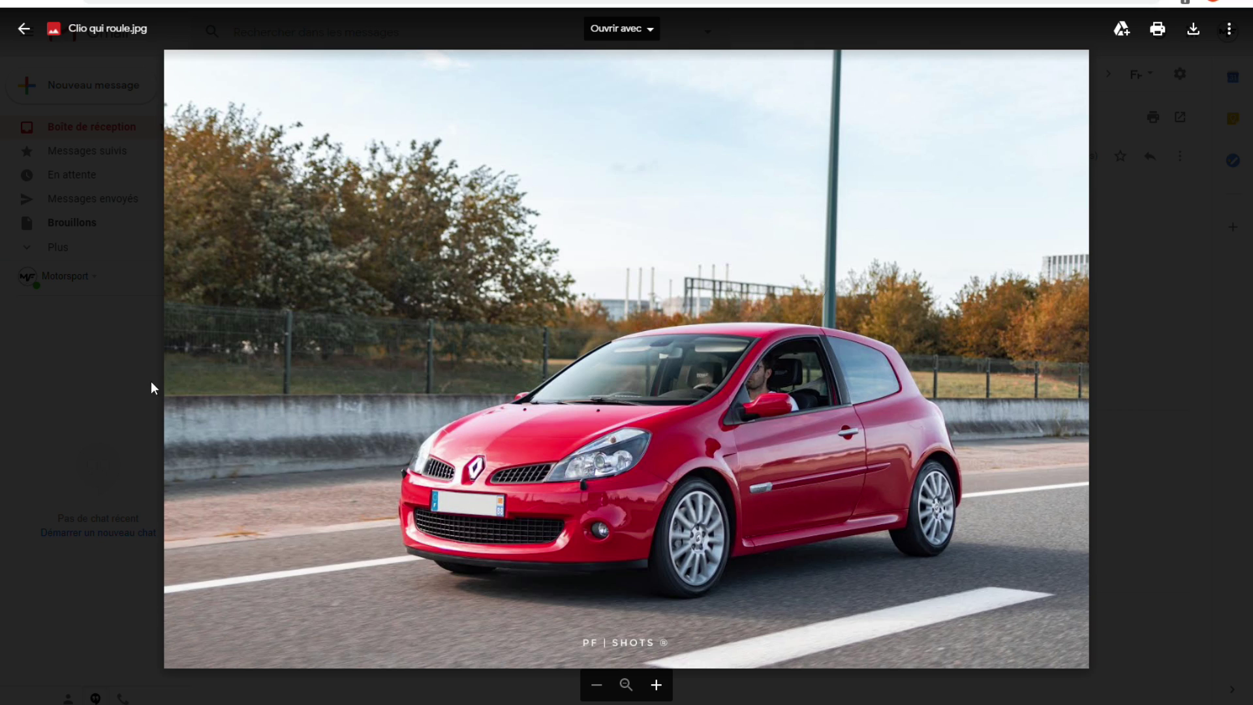
click(151, 381)
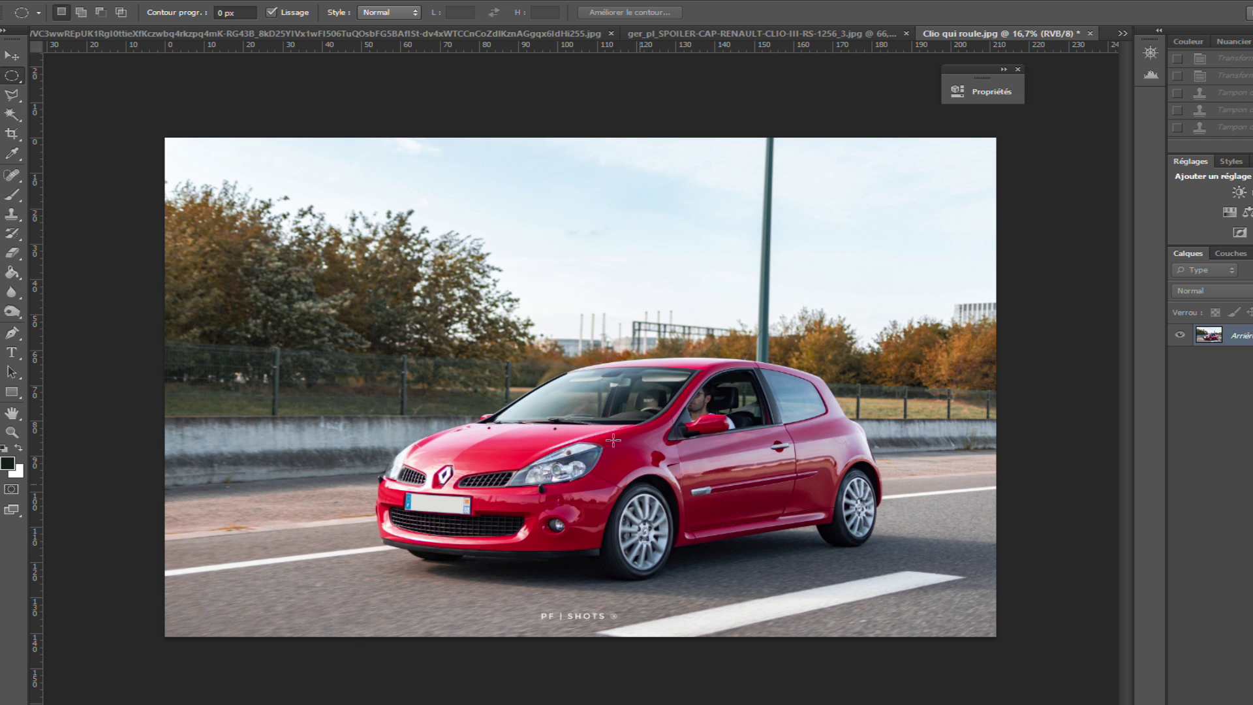
click(297, 32)
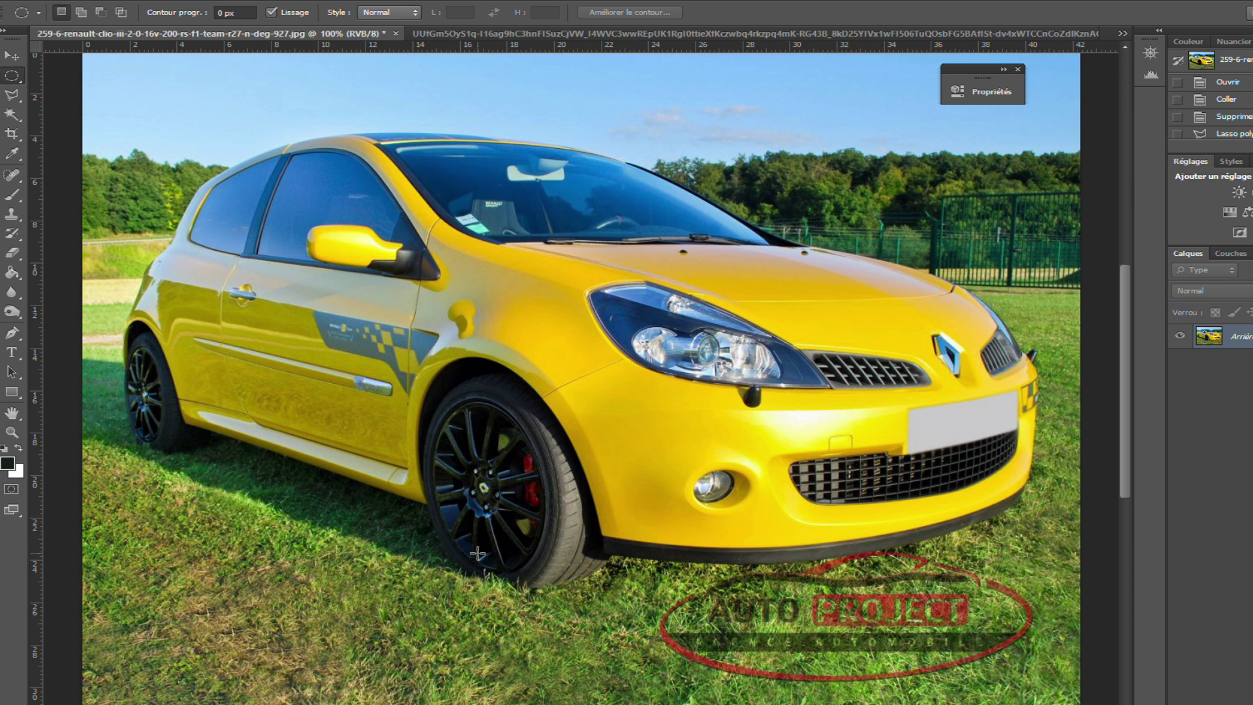
Outline the yellow Clio's black front rim along its full edge with the Polygonal Lasso and copy it
key(ctrl+plus)
key(ctrl+plus)
scroll(520, 539, down, 3)
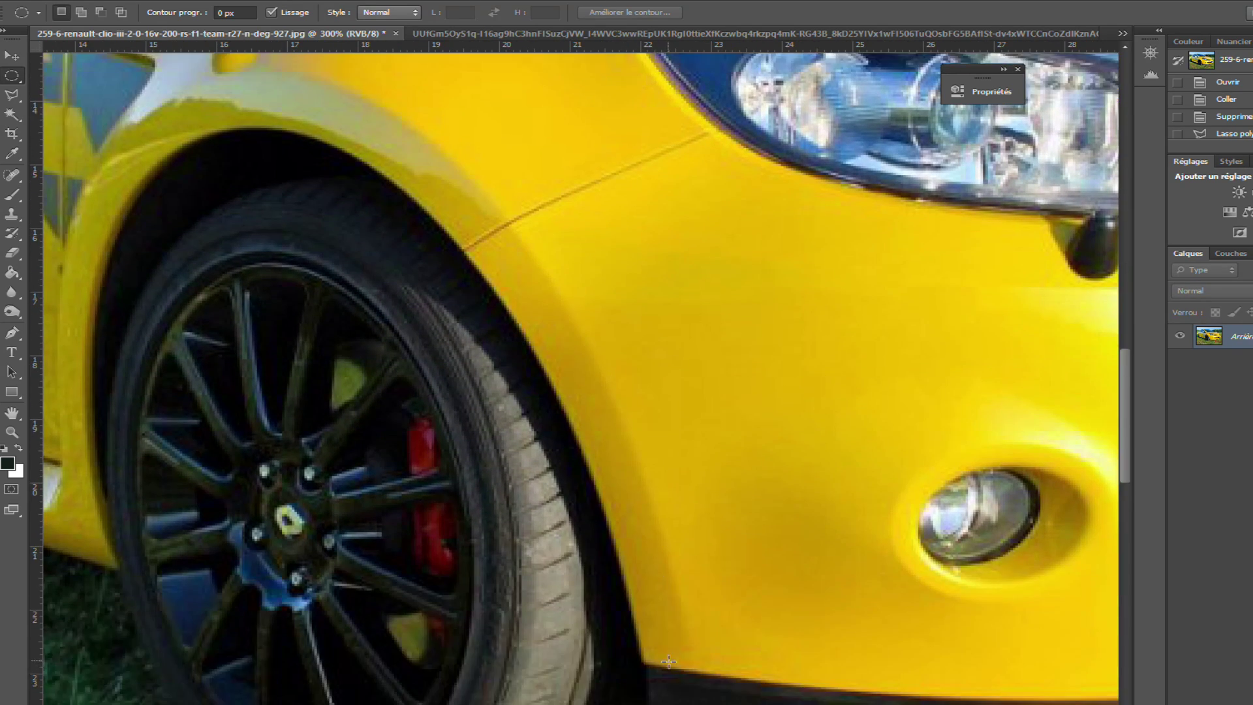
scroll(669, 661, down, 2)
scroll(627, 647, left, 2)
scroll(577, 611, down, 1)
scroll(587, 627, left, 3)
key(l)
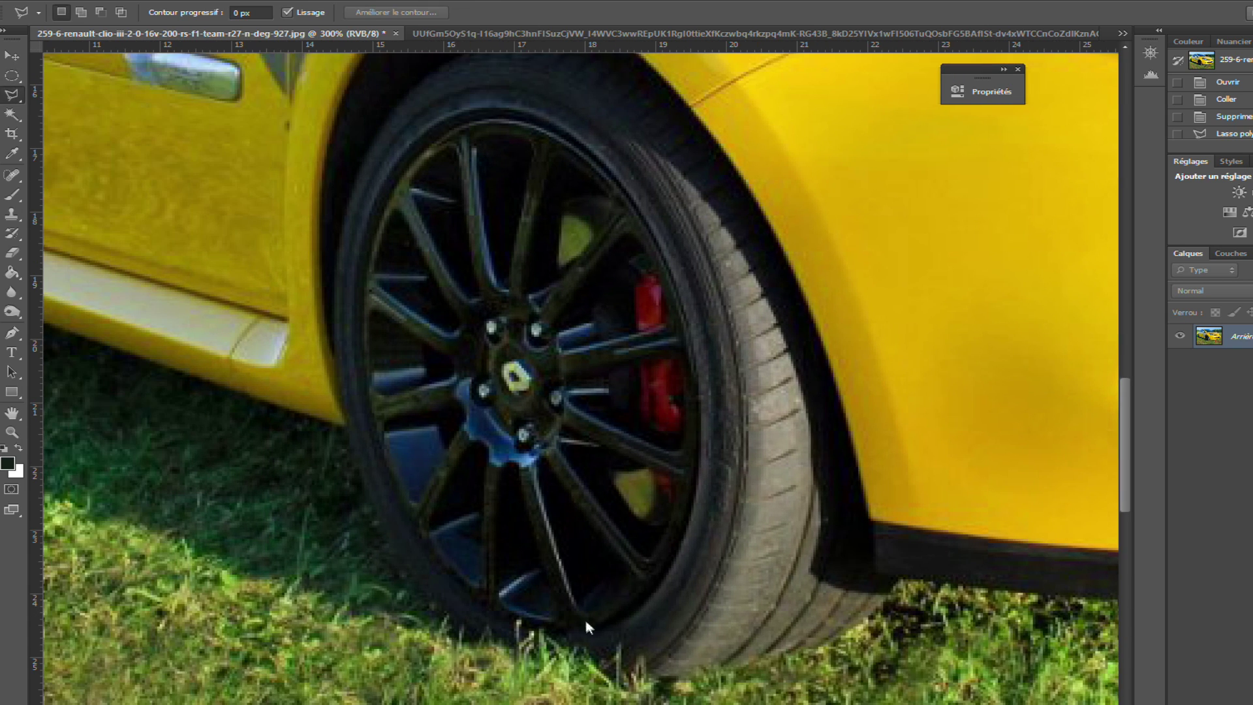
click(662, 581)
scroll(662, 581, up, 2)
click(726, 368)
scroll(728, 369, up, 4)
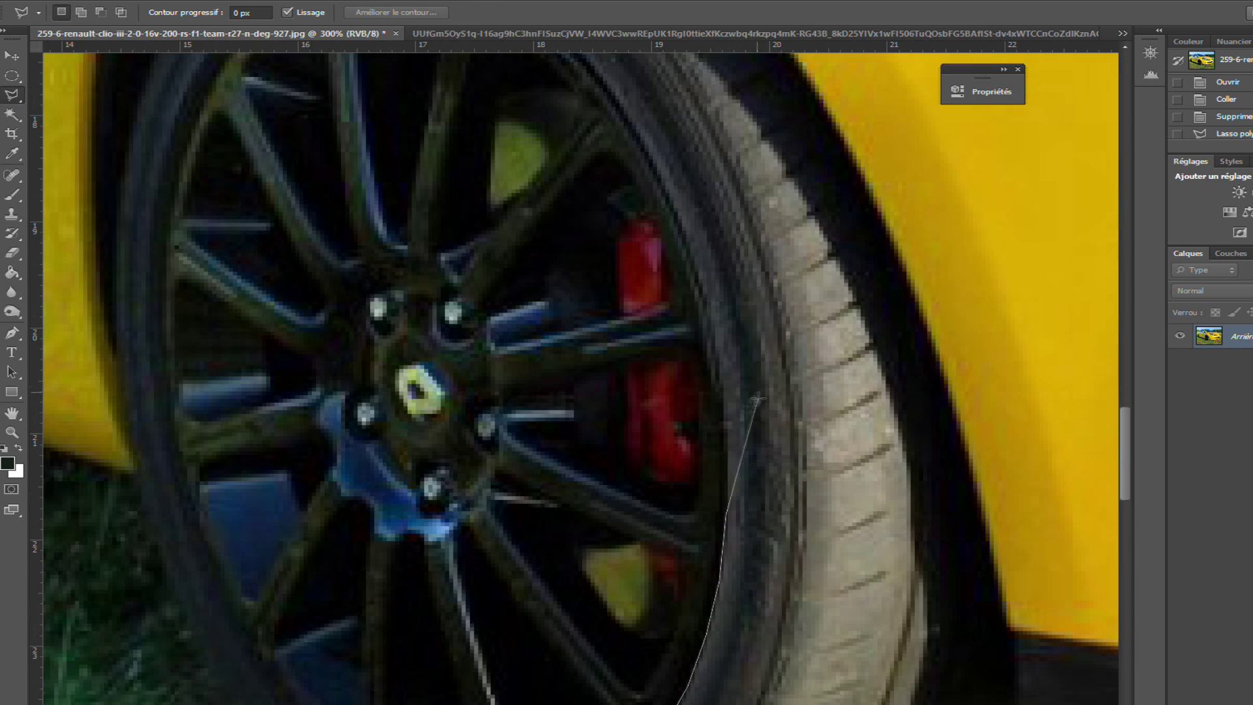
click(724, 412)
click(710, 325)
scroll(710, 326, up, 4)
click(680, 357)
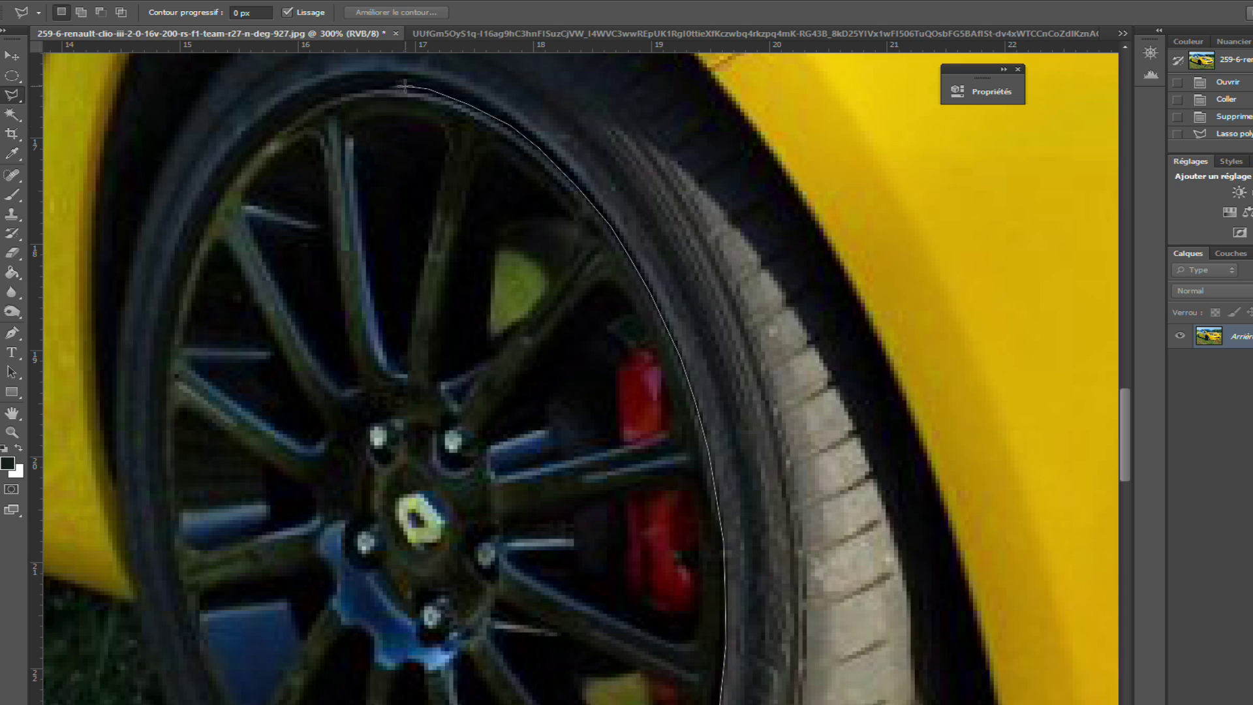
scroll(218, 196, left, 3)
scroll(335, 423, down, 2)
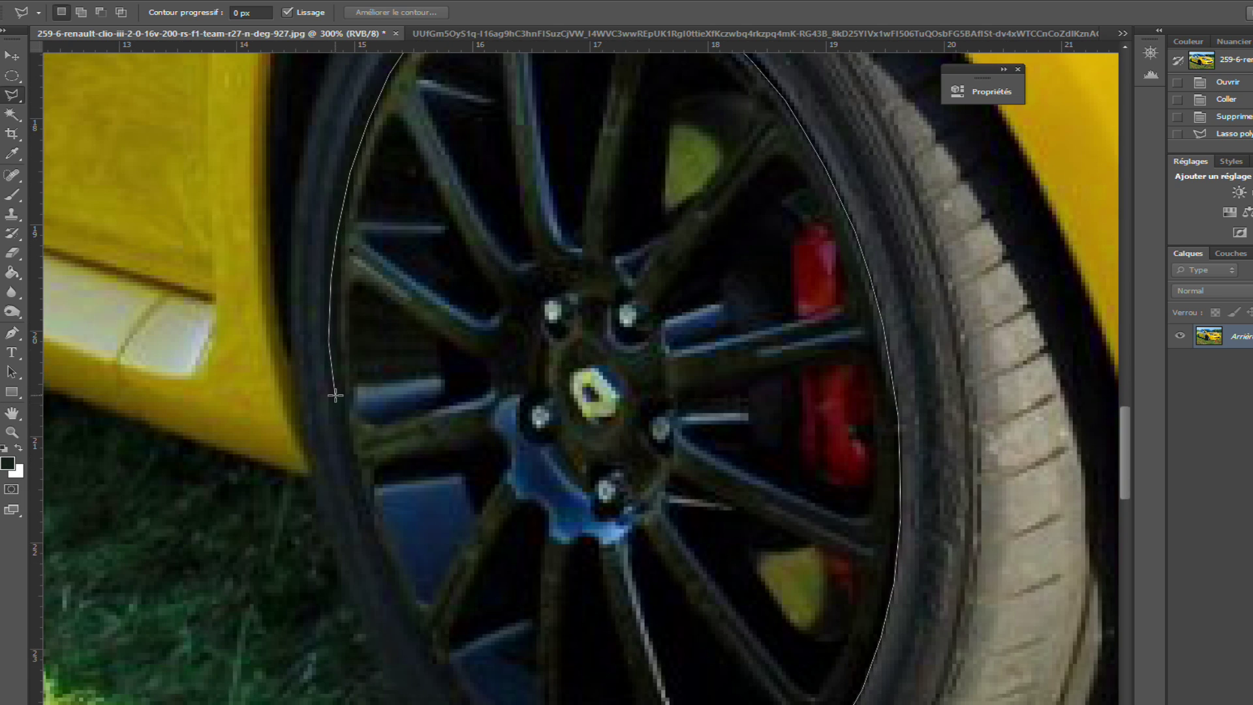
scroll(425, 639, down, 3)
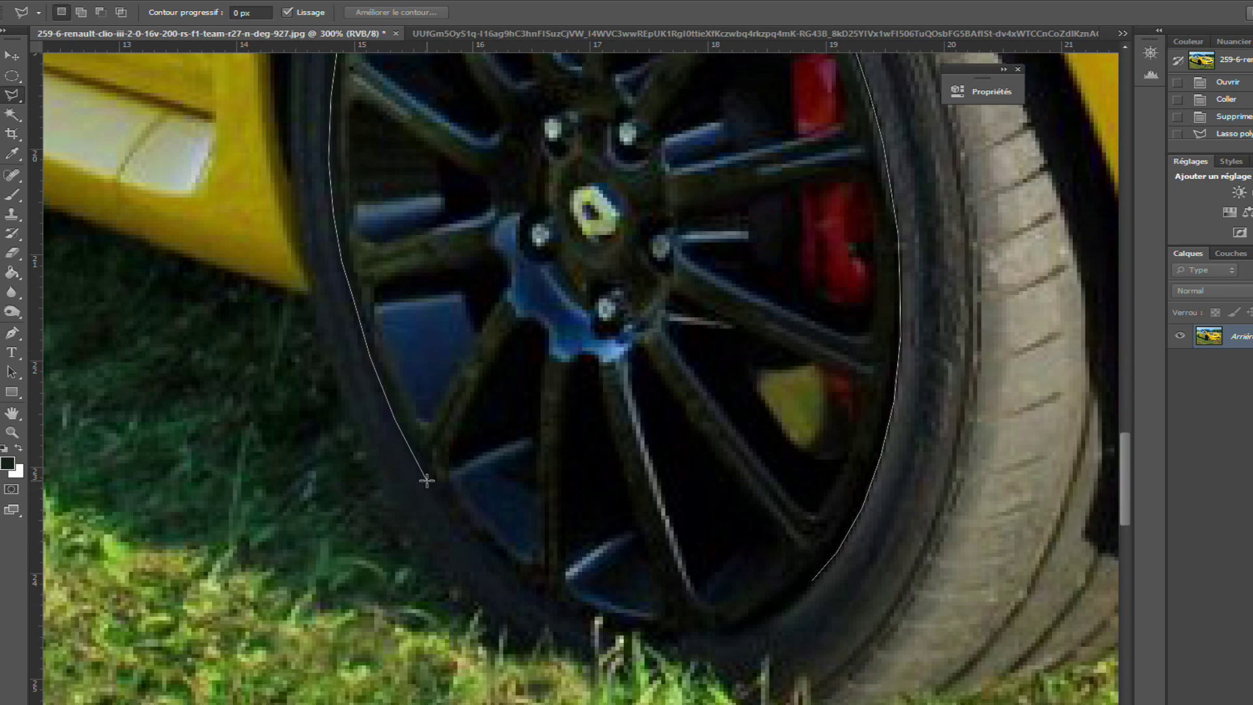
double_click(684, 640)
key(ctrl+minus)
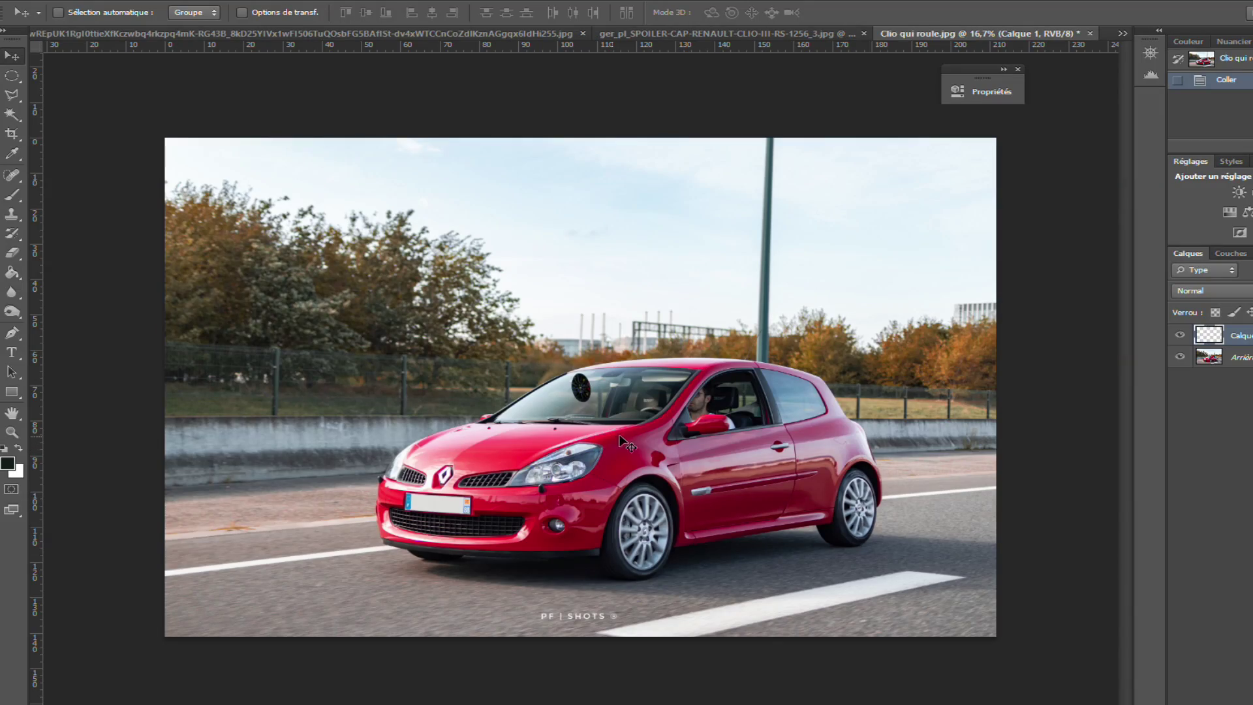
Place the pasted black rim over the red Clio's front wheel and stretch it with Free Transform to fit the tyre
drag(595, 392, 672, 560)
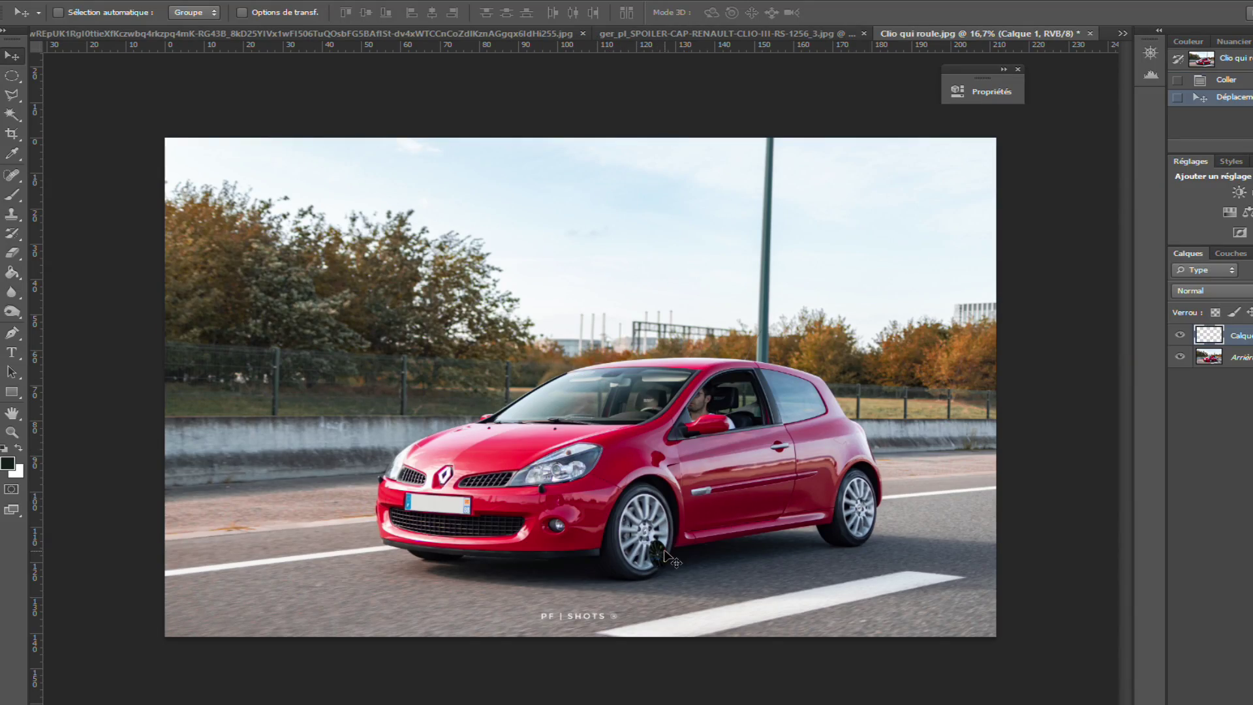
scroll(666, 558, up, 2)
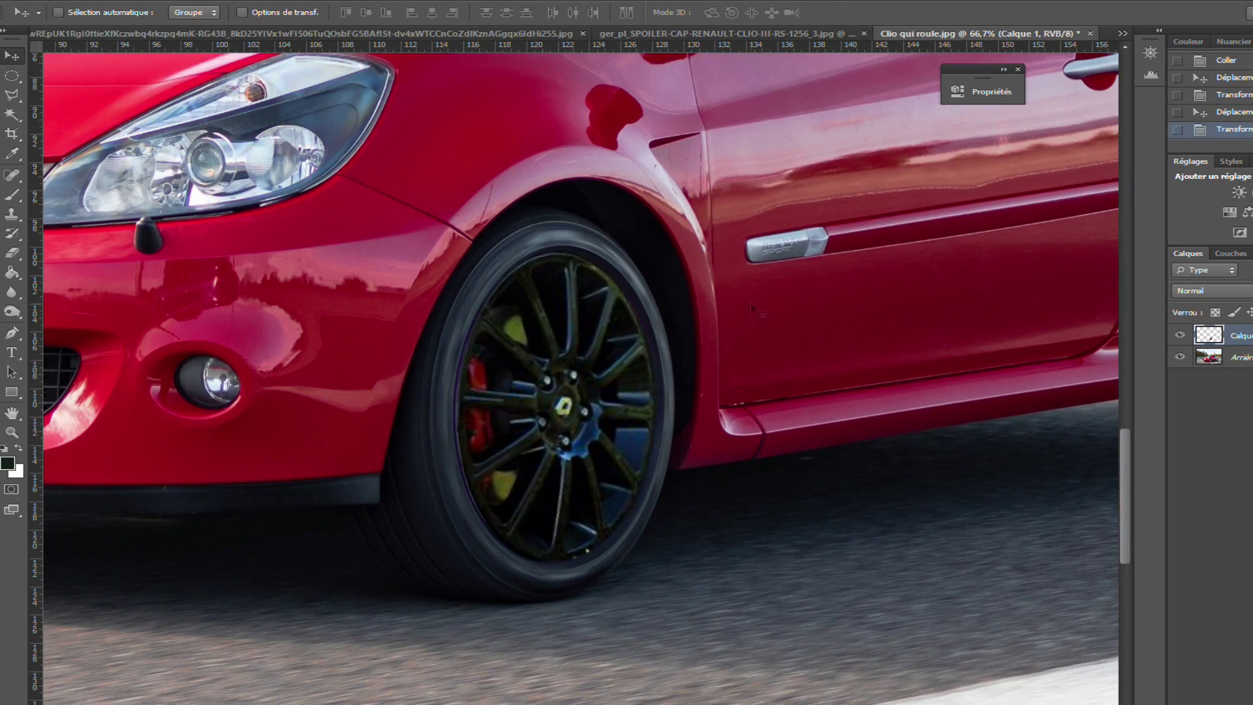
key(ctrl+t)
drag(657, 297, 664, 297)
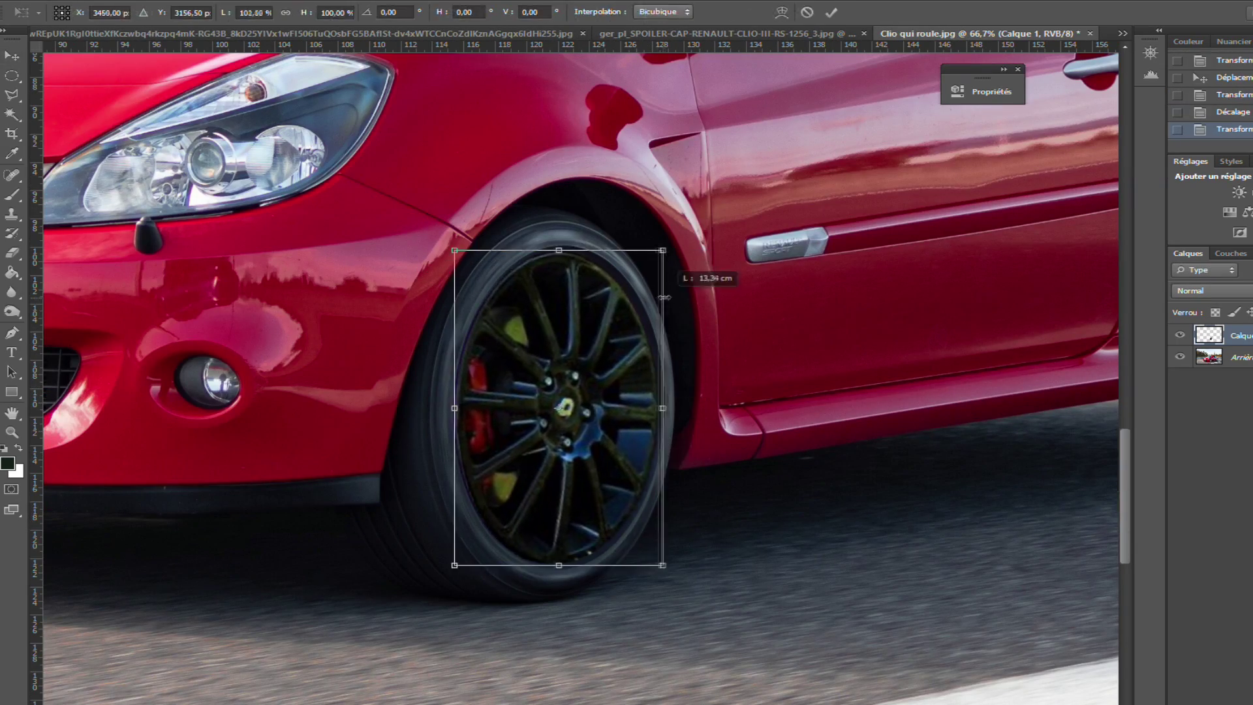
key(Return)
Remove the bright grass specks along the front rim's lower edge with the Clone Stamp
key(s)
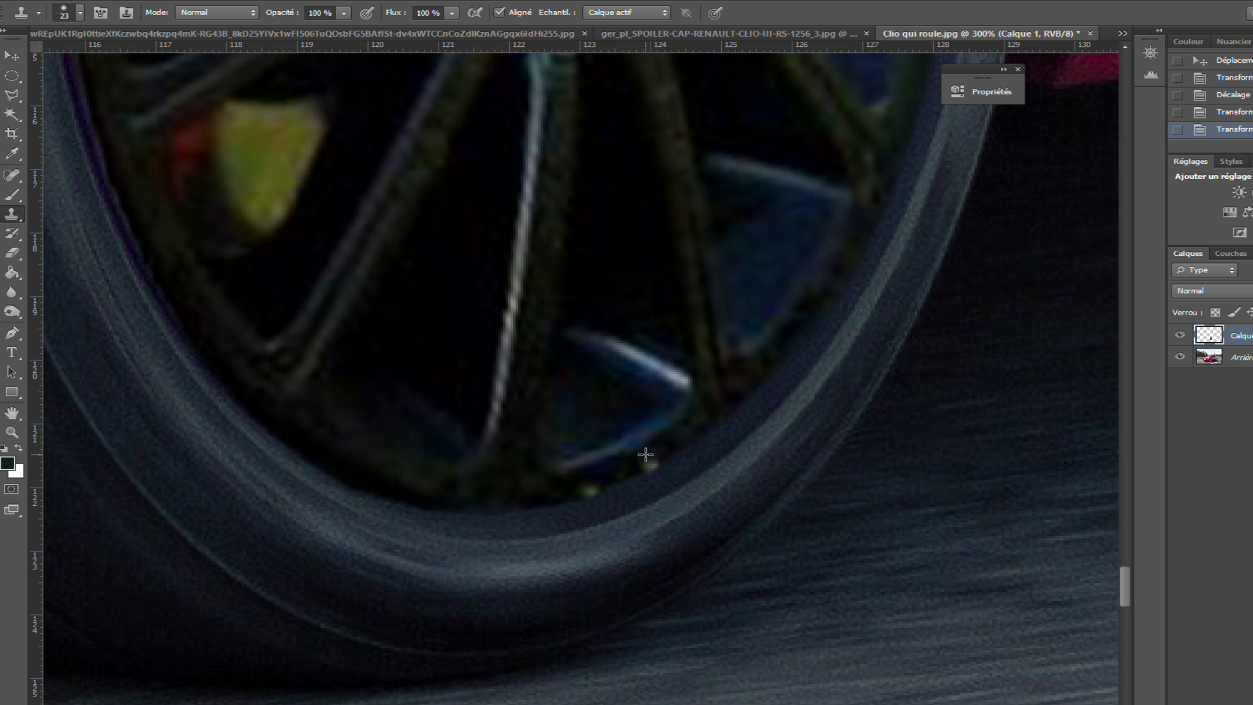
click(646, 455)
click(643, 461)
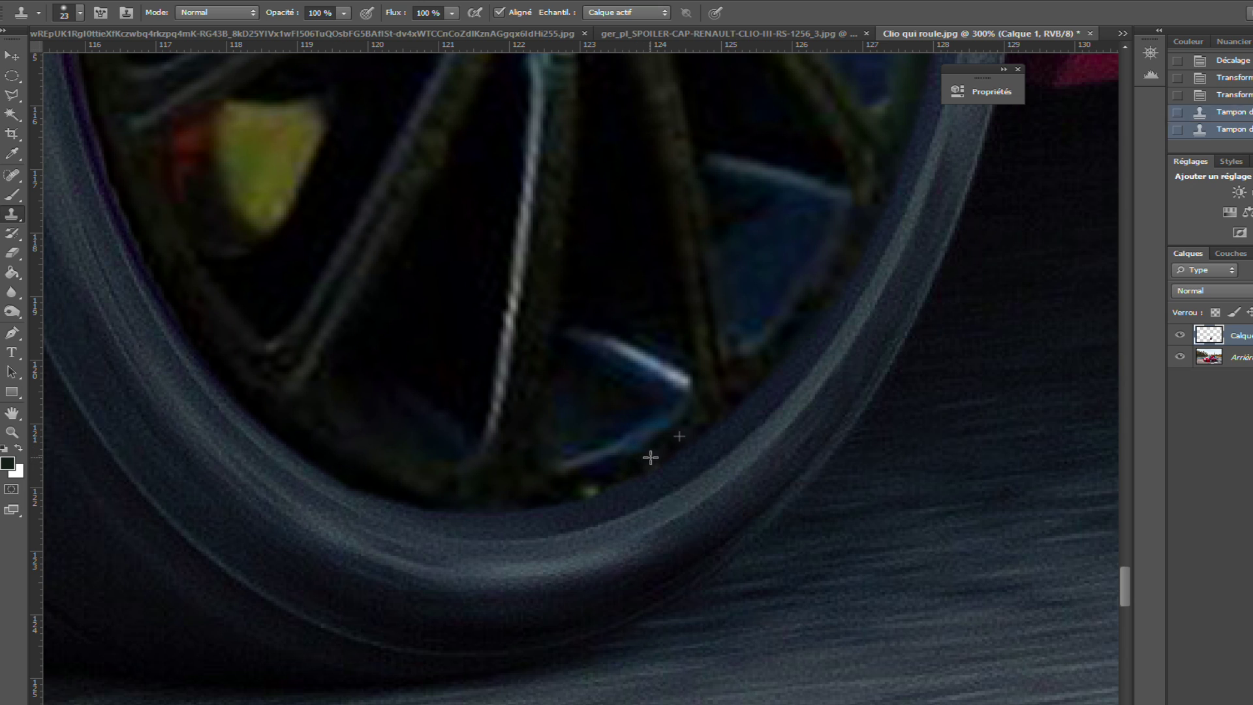
click(588, 484)
scroll(561, 341, down, 3)
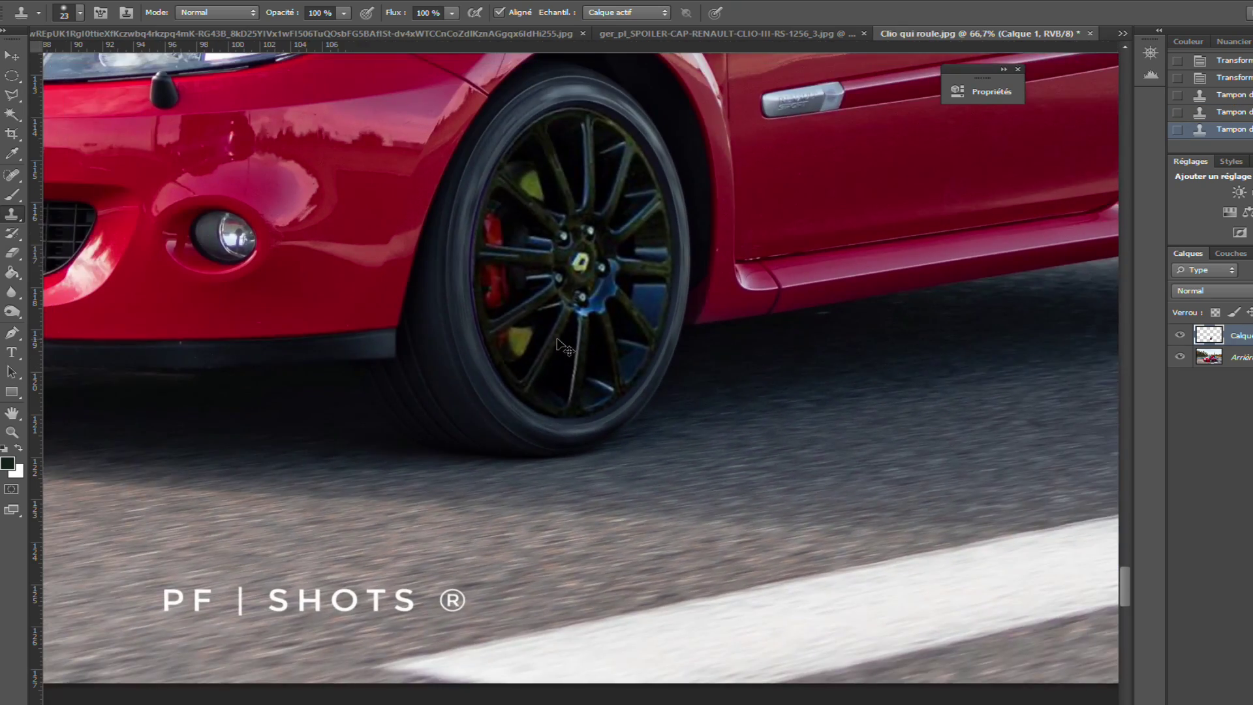
scroll(564, 346, down, 3)
scroll(706, 559, up, 1)
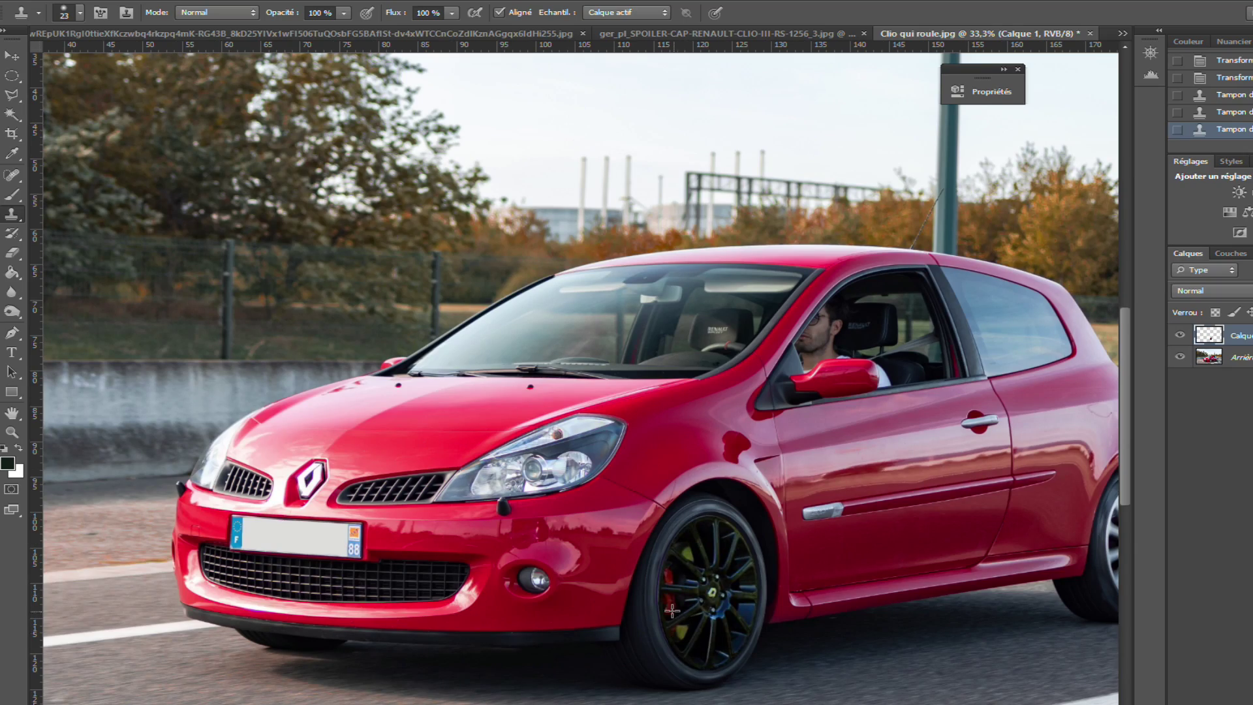
scroll(582, 373, right, 3)
scroll(581, 372, down, 5)
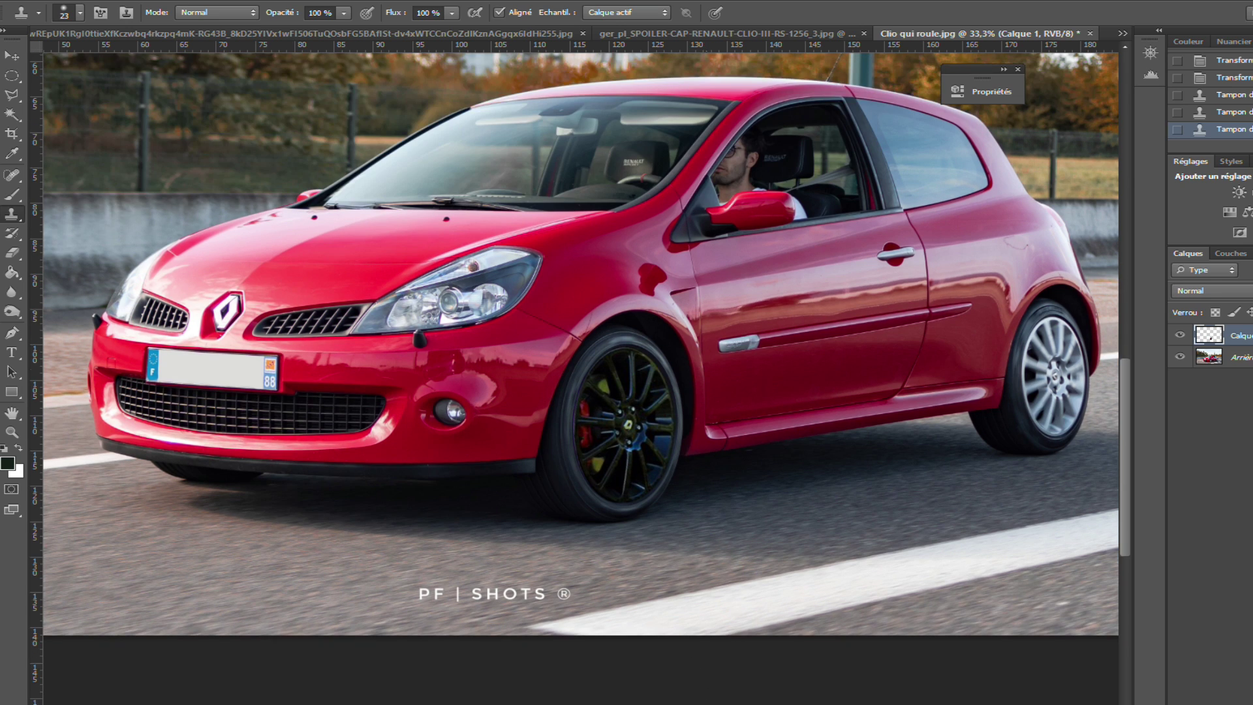
Outline the yellow patch between the front rim's lower spokes with the Polygonal Lasso, clone black over it and deselect
scroll(452, 574, up, 4)
key(l)
key(ctrl+plus)
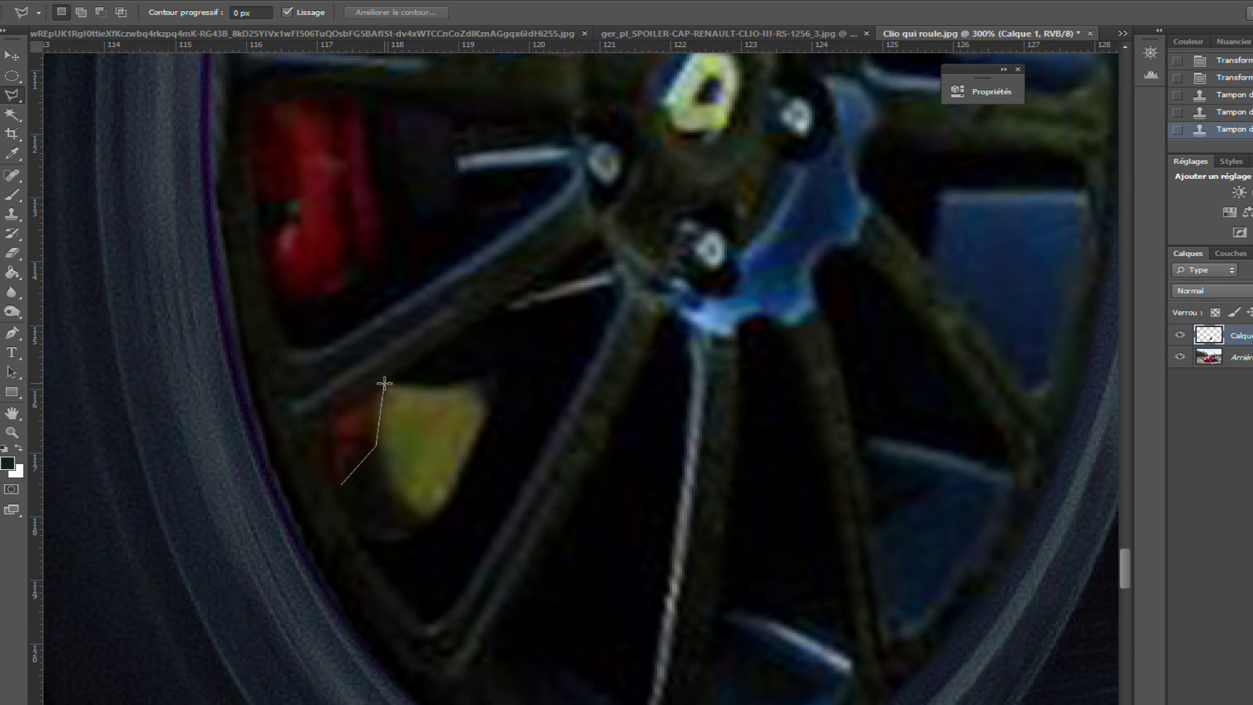
click(384, 381)
click(469, 340)
click(536, 361)
click(533, 412)
click(435, 582)
click(339, 489)
key(s)
right_click(526, 378)
right_click(546, 353)
mouse_move(487, 386)
mouse_down()
mouse_move(447, 473)
mouse_move(425, 470)
mouse_move(399, 408)
mouse_move(392, 496)
mouse_move(397, 457)
mouse_up()
right_click(499, 405)
key(ctrl+d)
Clone black over the yellow patch behind the front rim's upper spokes above the red caliper
key(m)
key(ctrl+minus)
key(ctrl+minus)
key(ctrl+minus)
key(ctrl+minus)
key(ctrl+plus)
key(ctrl+plus)
key(ctrl+plus)
key(ctrl+plus)
key(s)
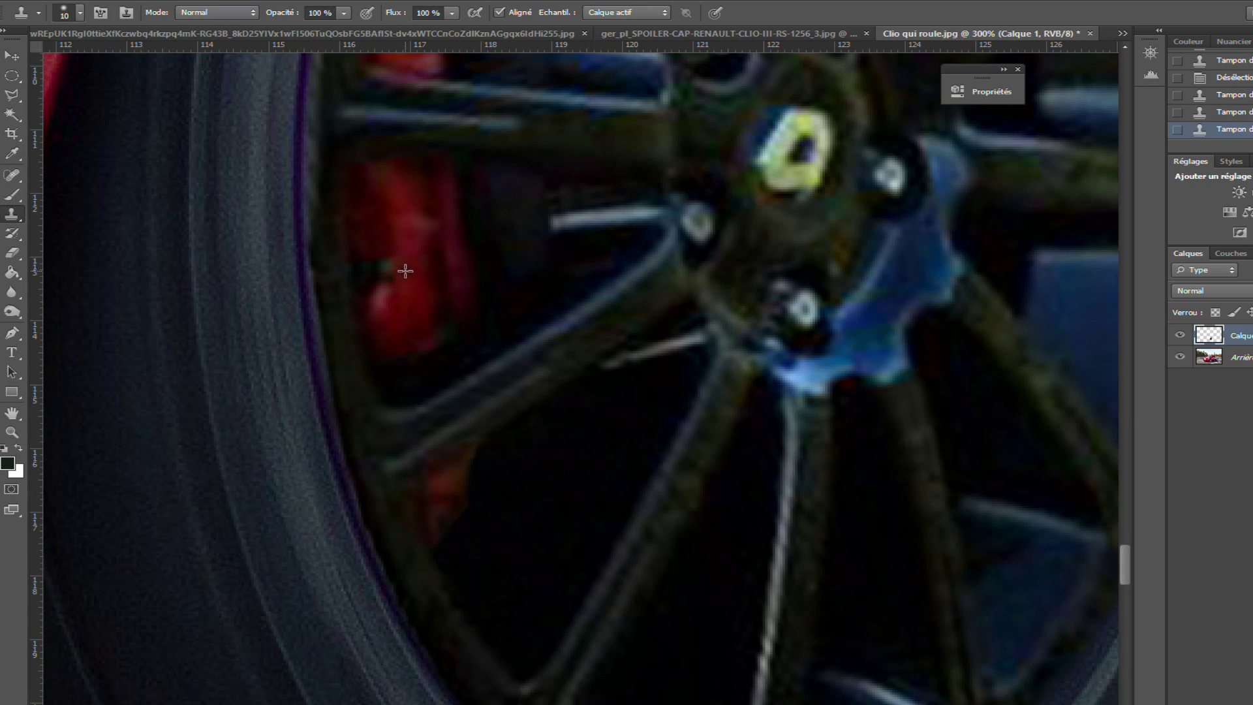
scroll(406, 271, up, 5)
right_click(663, 414)
mouse_move(621, 431)
mouse_down()
mouse_move(574, 306)
mouse_move(577, 385)
mouse_move(540, 327)
mouse_up()
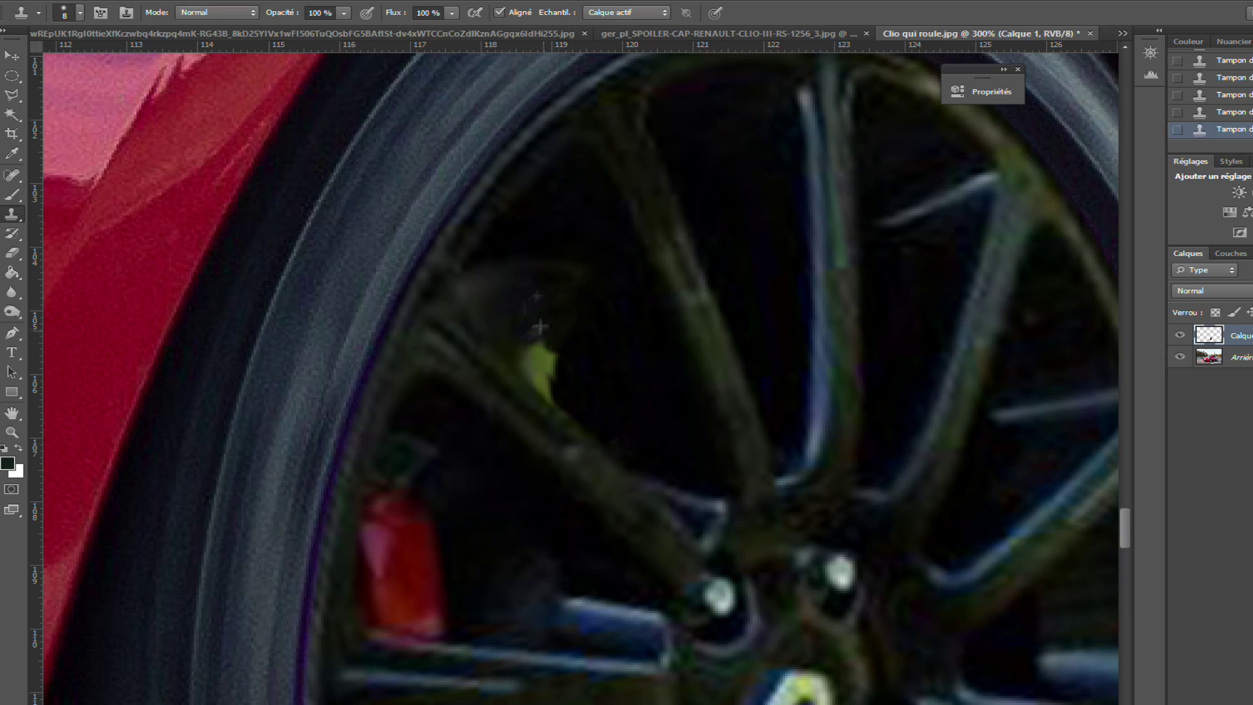
key(ctrl+minus)
key(ctrl+minus)
key(ctrl+minus)
key(ctrl+minus)
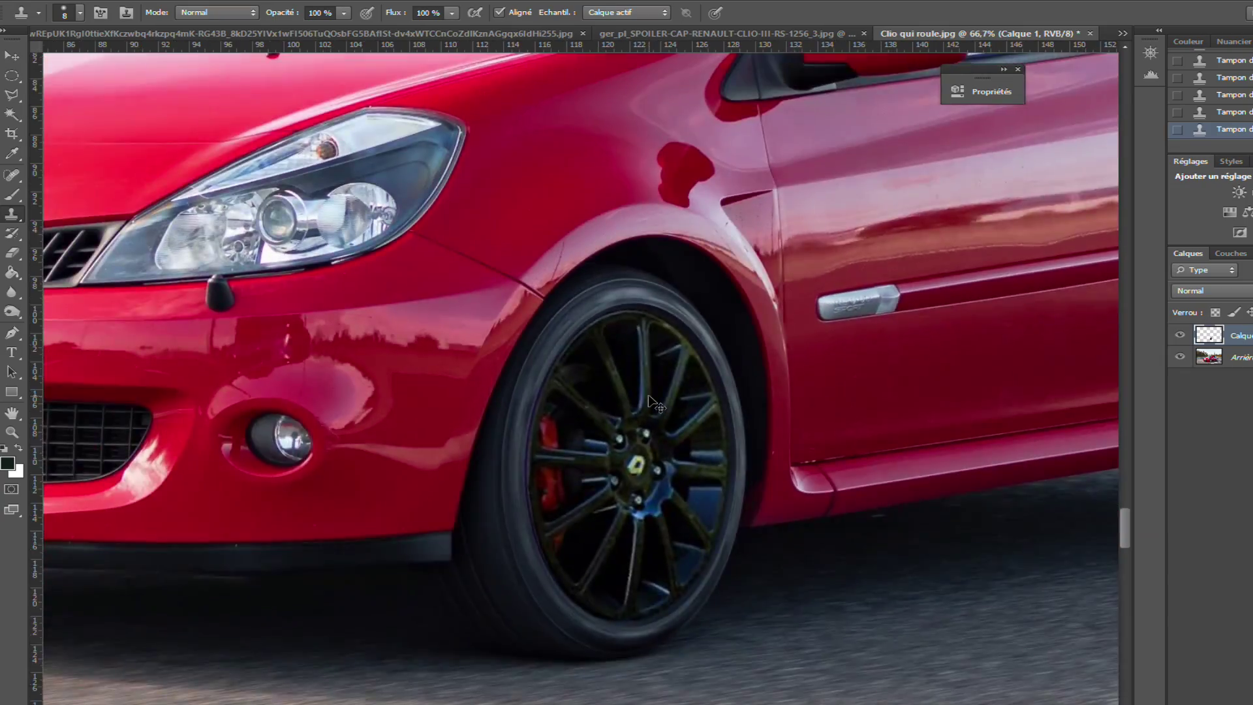
key(ctrl+minus)
key(ctrl+minus)
key(ctrl+minus)
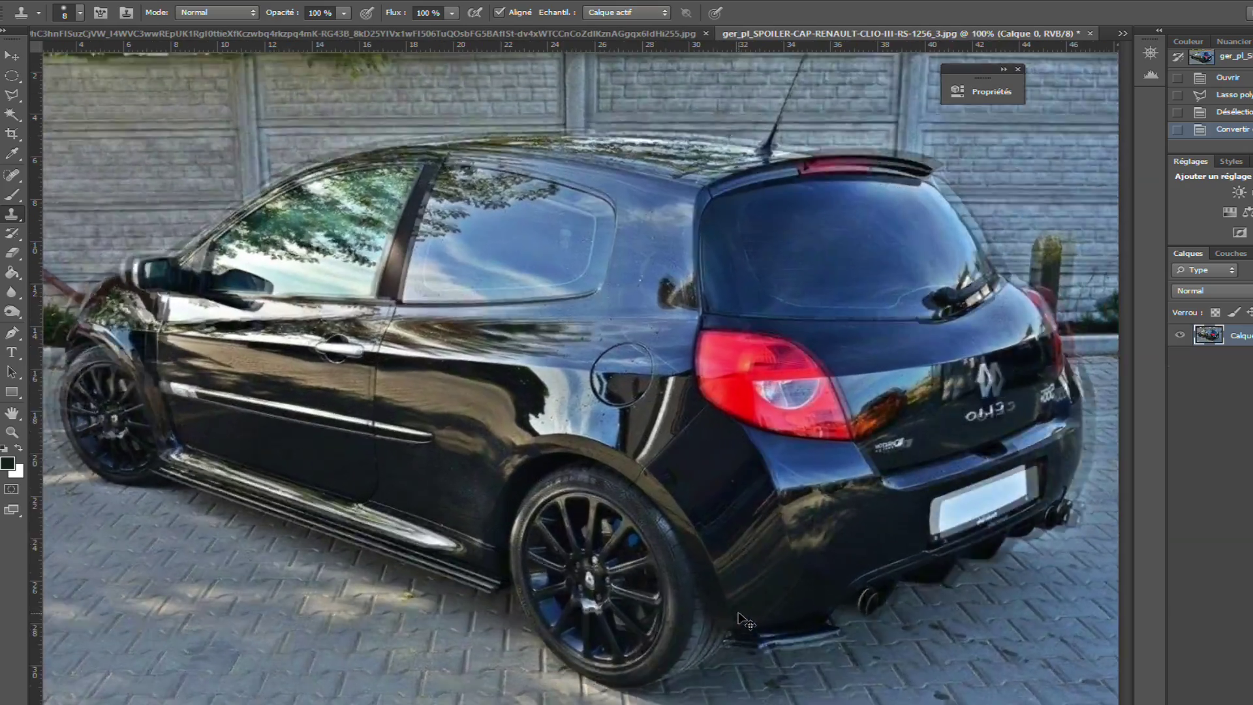
Outline the black Clio's rear rim in the spoiler reference photo with the Polygonal Lasso and copy it
key(ctrl+plus)
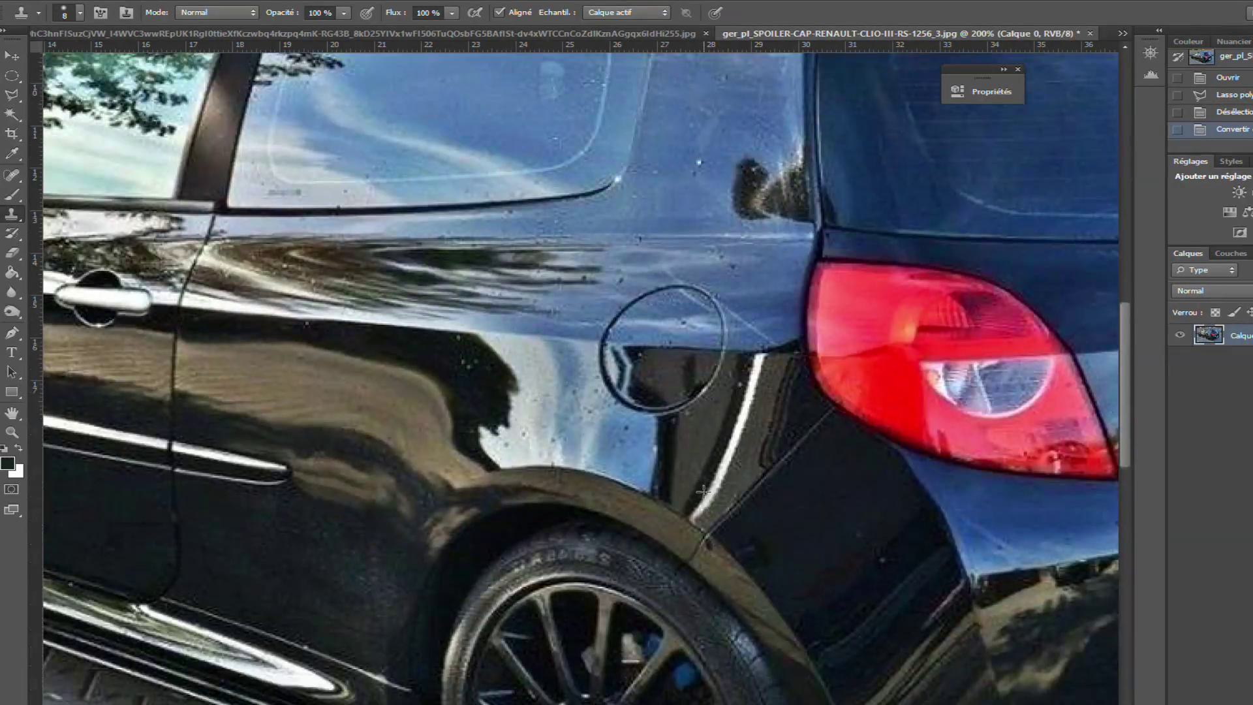
scroll(581, 372, down, 1)
scroll(581, 375, right, 1)
scroll(581, 375, down, 10)
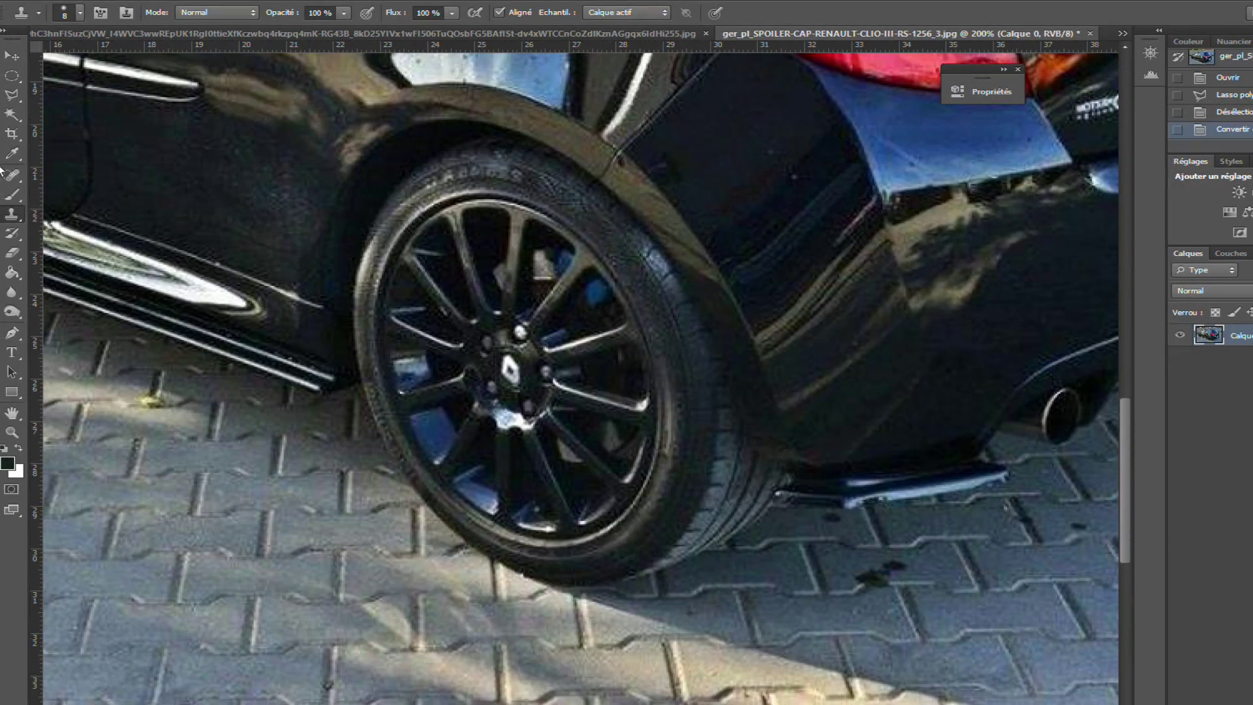
click(18, 94)
key(ctrl+plus)
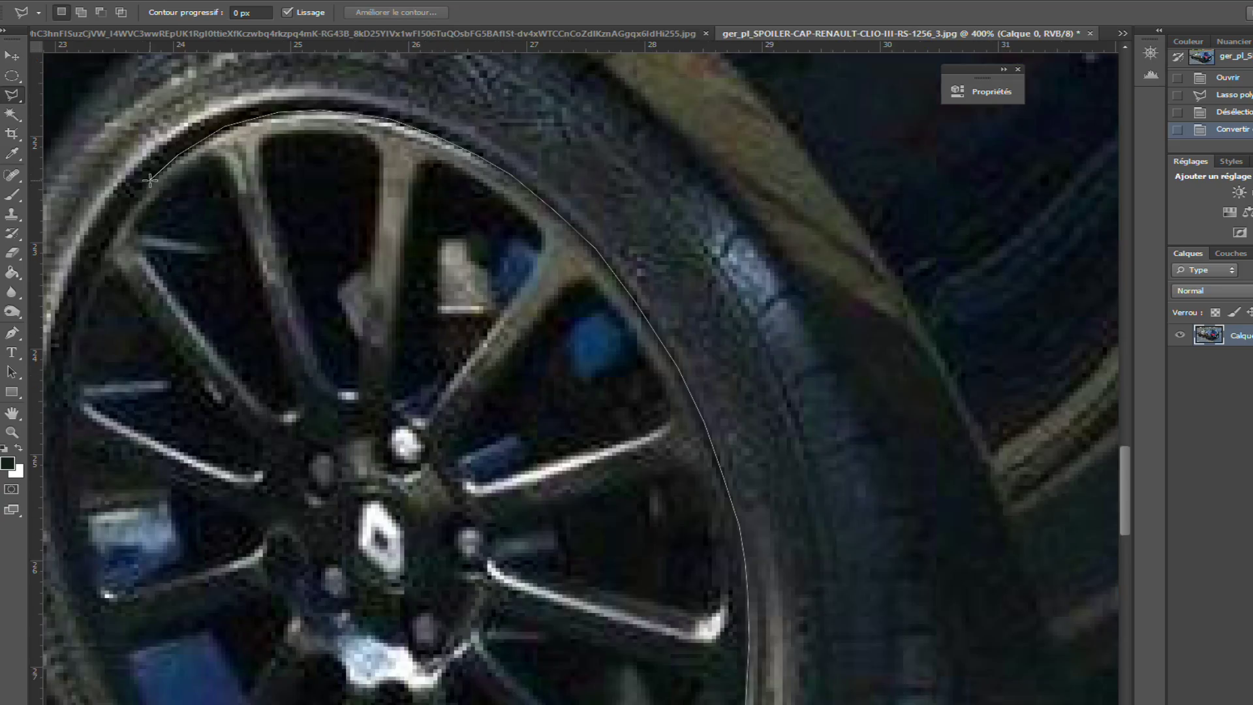
click(145, 175)
drag(102, 244, 551, 256)
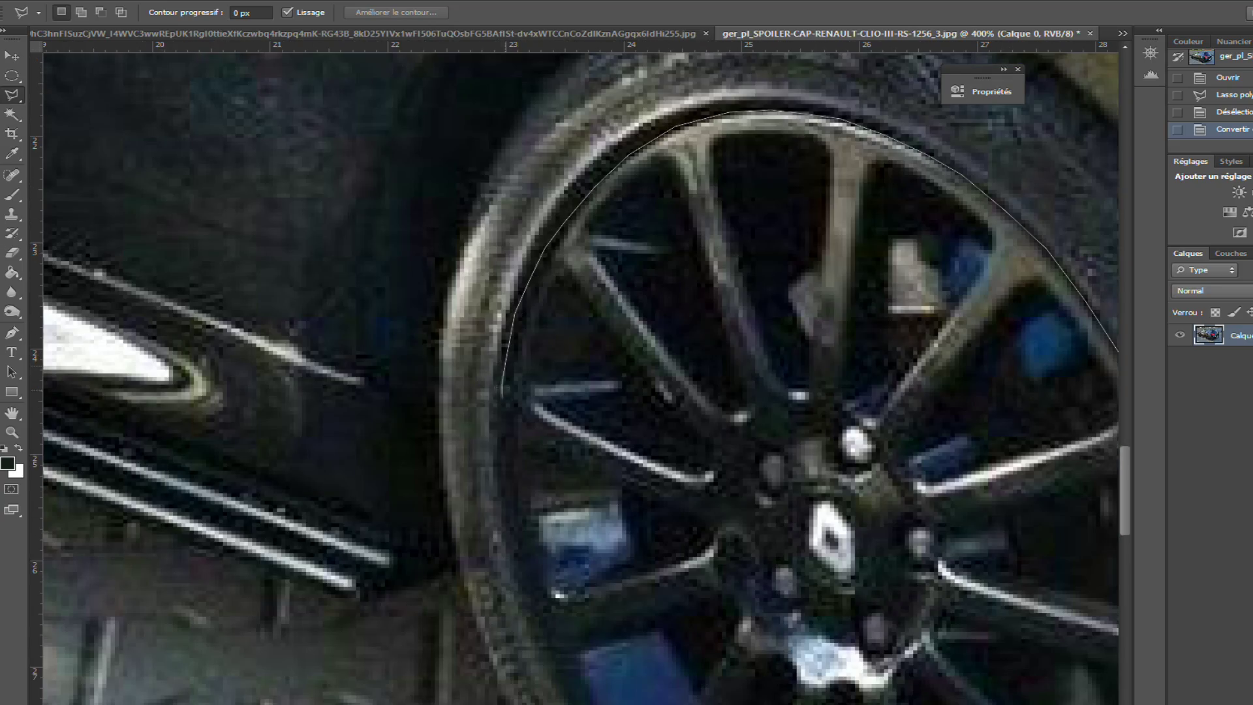
click(502, 451)
click(507, 539)
drag(507, 540, 507, 424)
click(540, 527)
drag(608, 665, 360, 481)
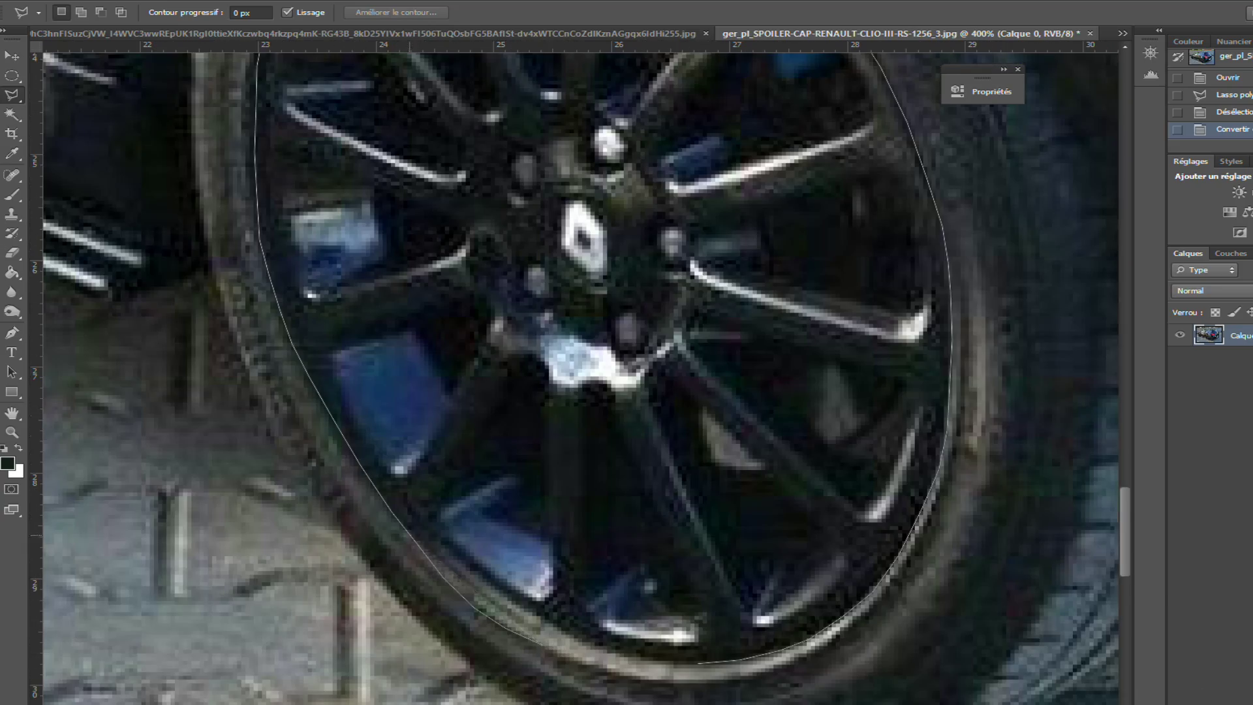
key(ctrl+0)
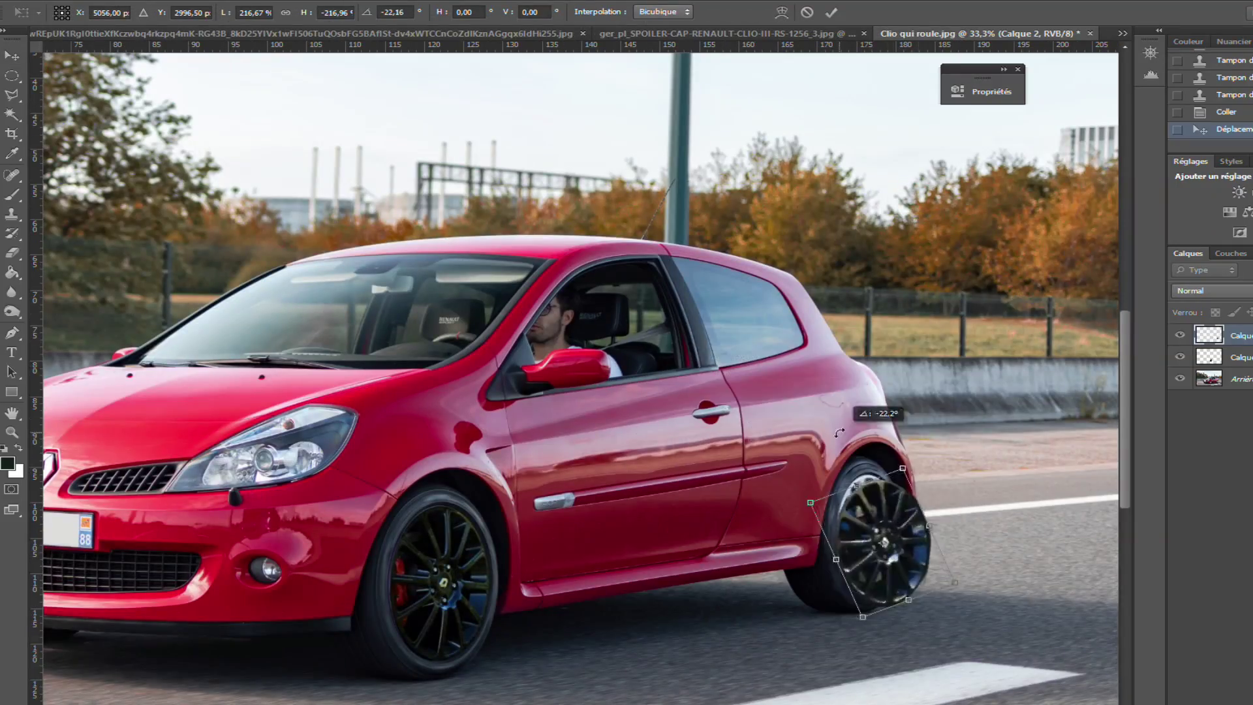
Rotate, move and resize the pasted rim with Free Transform to fit the red Clio's rear wheel
drag(839, 433, 840, 433)
scroll(871, 484, up, 2)
drag(640, 578, 613, 554)
scroll(568, 391, up, 1)
drag(498, 315, 534, 296)
drag(620, 496, 581, 518)
scroll(587, 509, down, 2)
drag(639, 662, 634, 640)
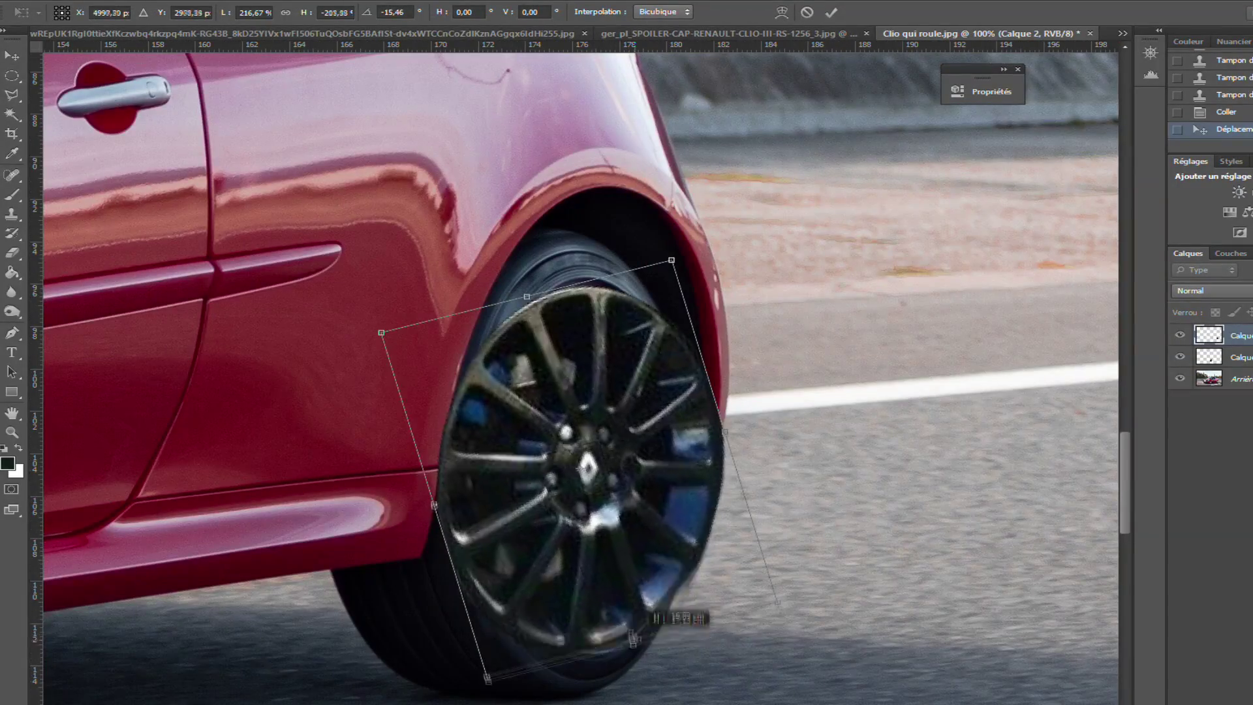
drag(724, 431, 686, 470)
key(Return)
key(ctrl+t)
key(Return)
key(ctrl+0)
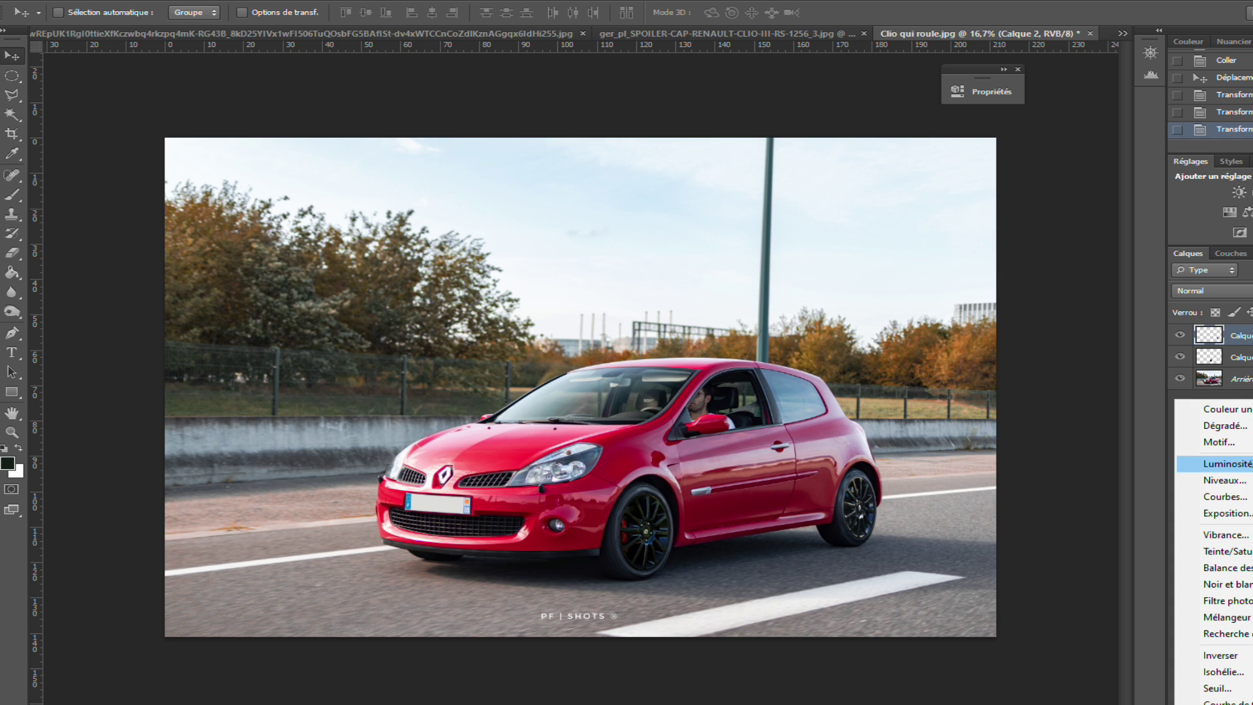
Darken the rear rim with a clipped Brightness/Contrast adjustment, setting brightness to -54 and contrast to 15
click(1226, 464)
drag(845, 164, 855, 196)
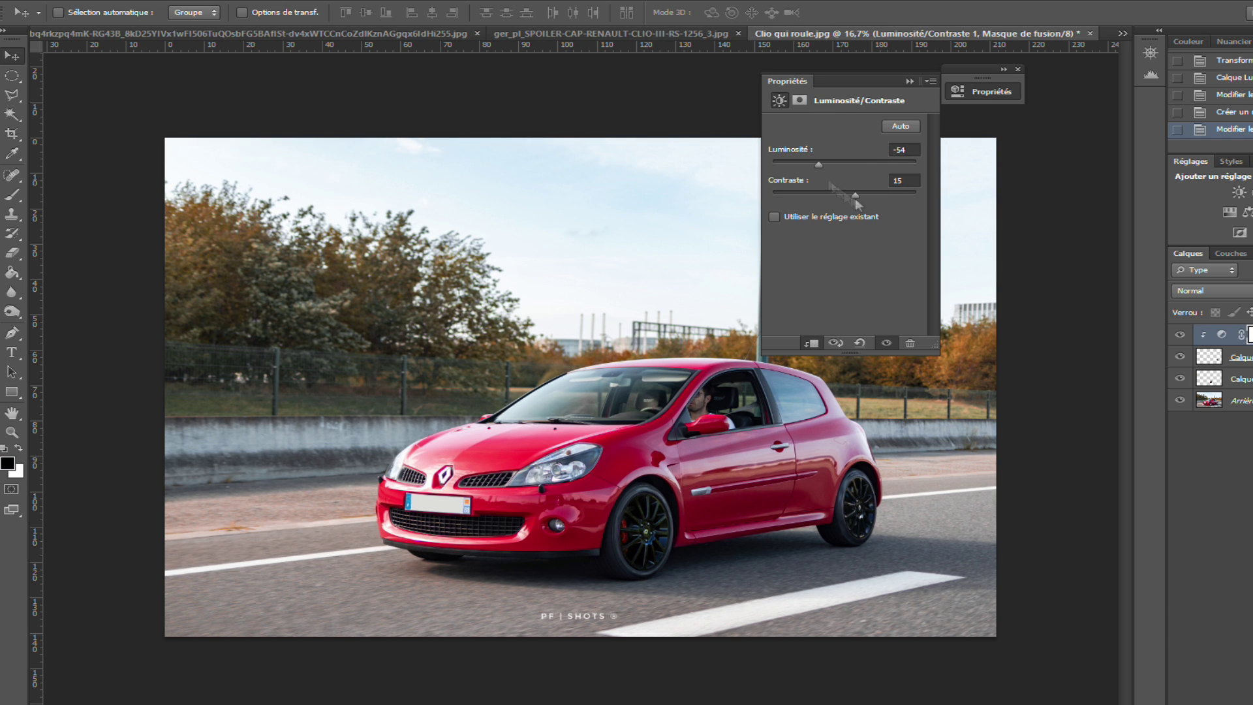
click(910, 81)
key(ctrl+plus)
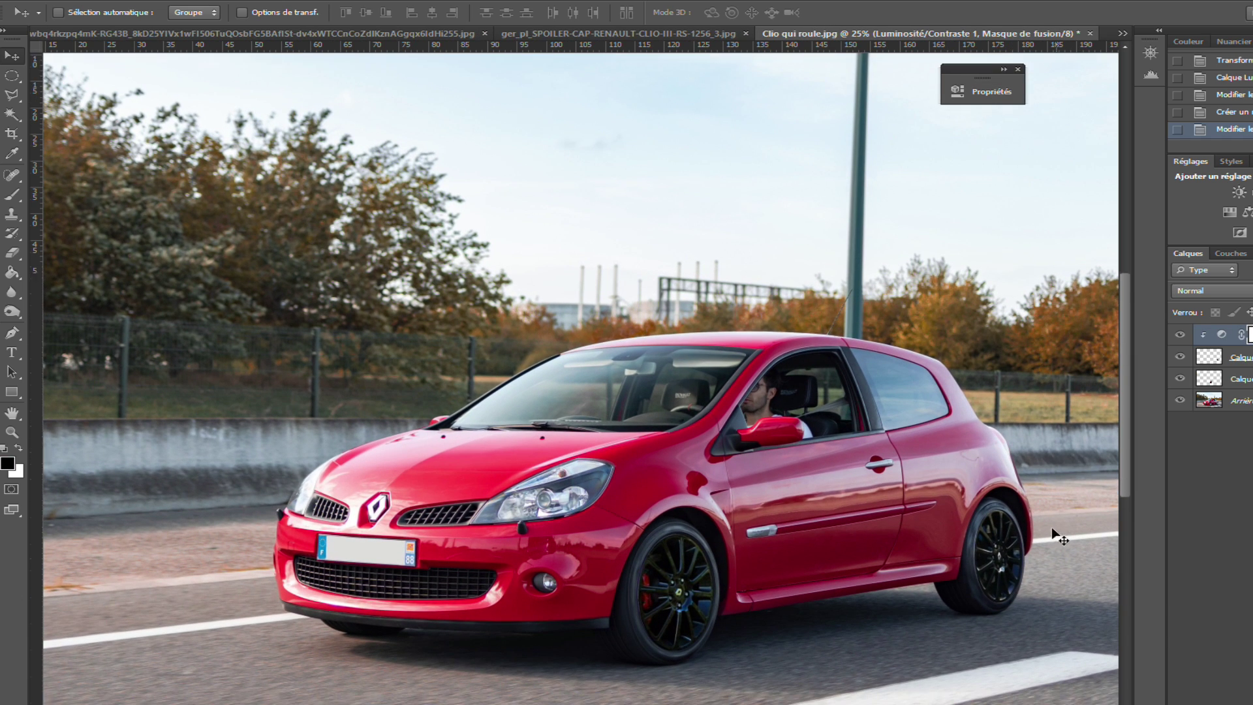
scroll(1035, 460, down, 2)
scroll(737, 661, down, 3)
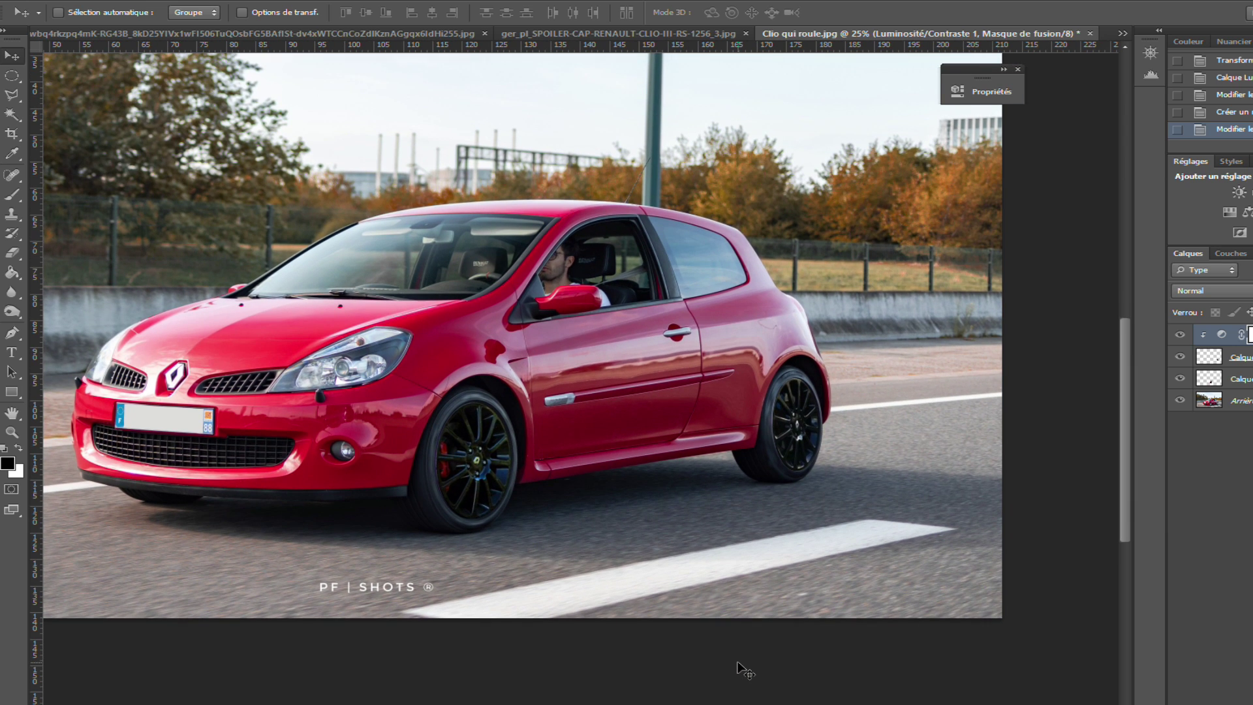
key(ctrl+plus)
scroll(581, 378, up, 1)
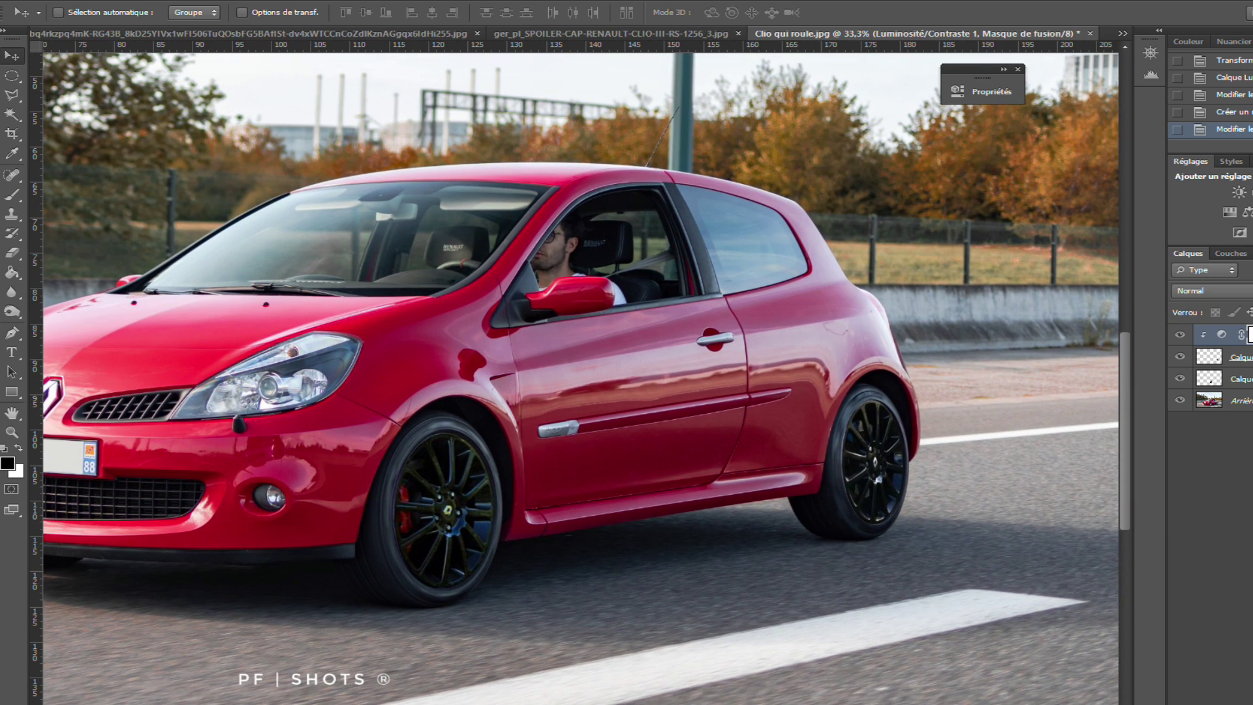
Select the front rim with an elliptical marquee and apply the directional blur filter to it on its own layer
ctrl+click(727, 208)
click(13, 77)
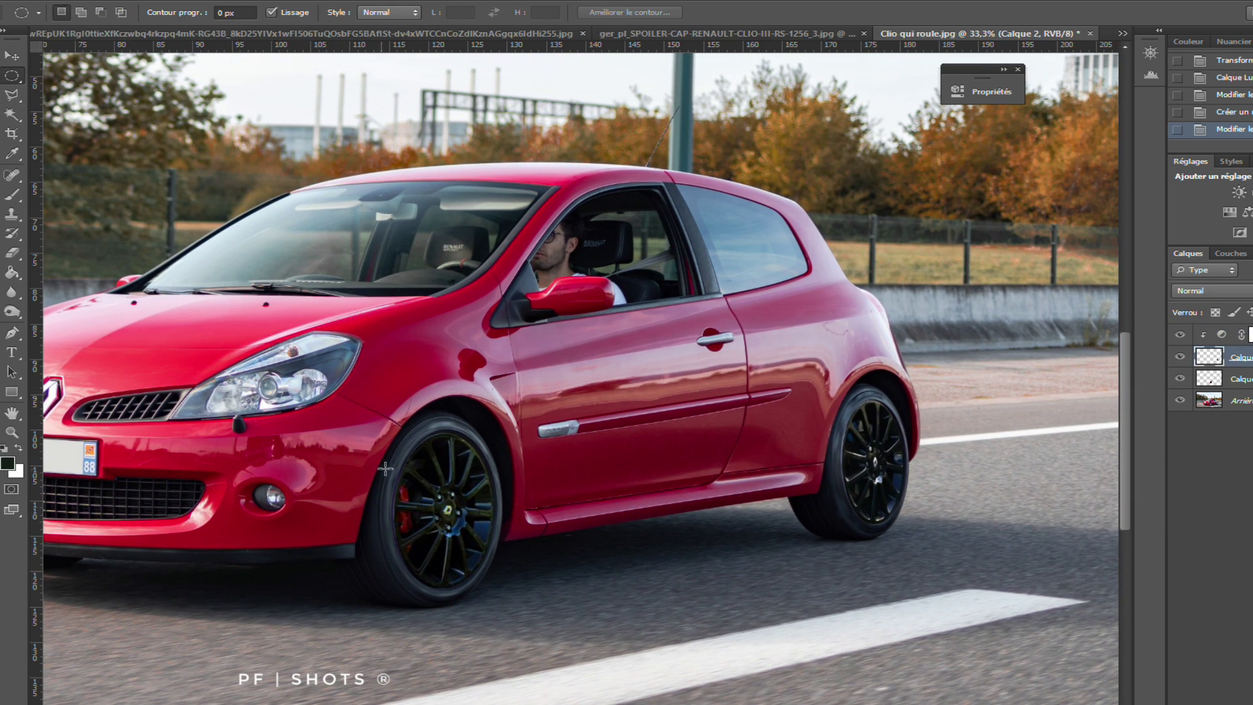
drag(386, 432, 454, 560)
click(313, 0)
mouse_move(349, 115)
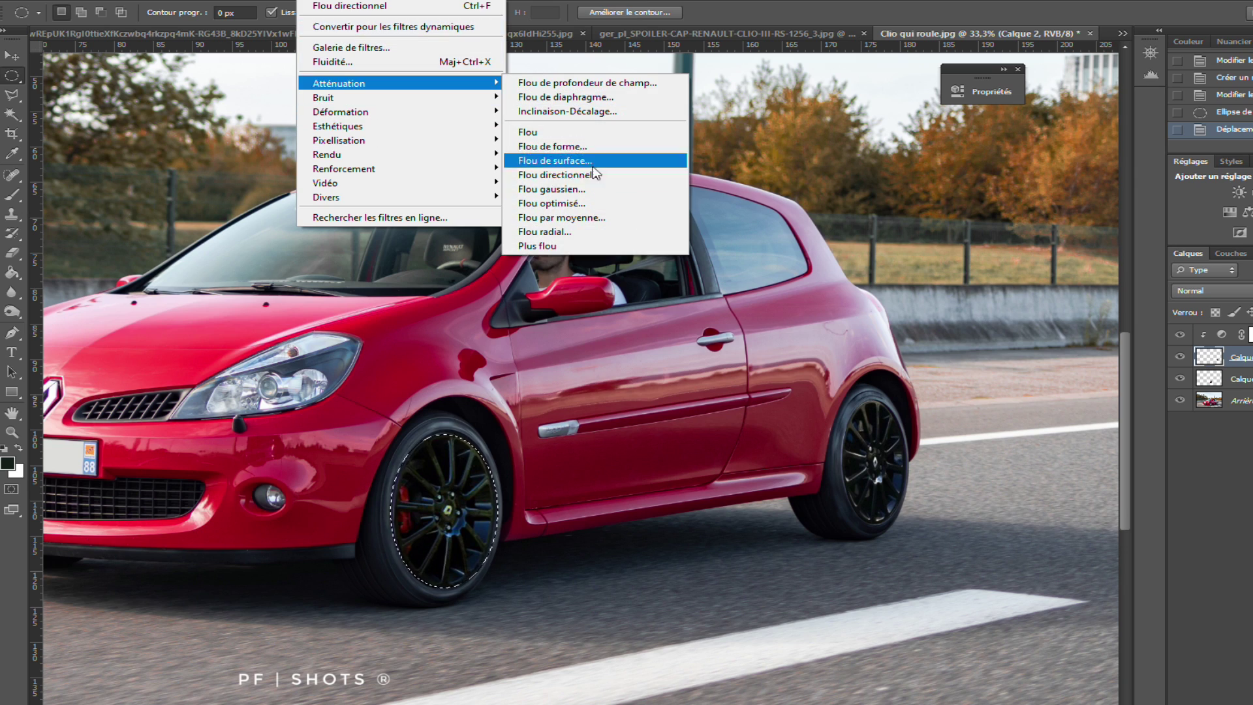
click(592, 177)
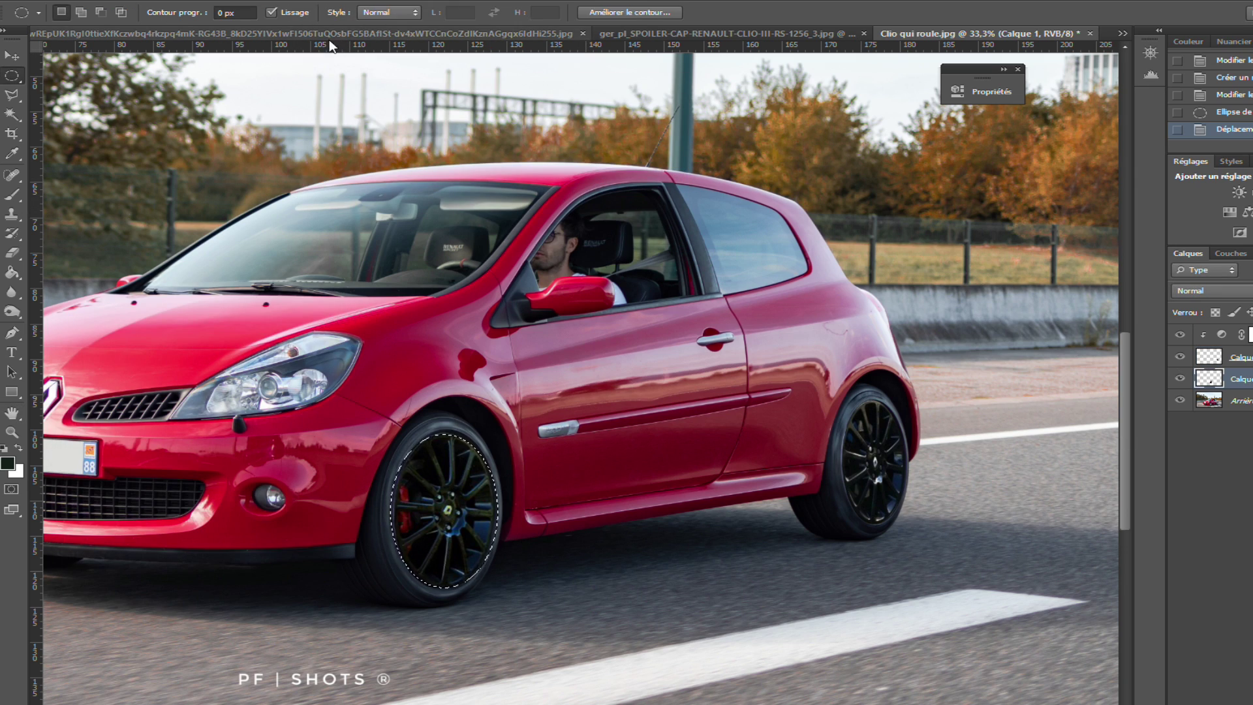
click(313, 2)
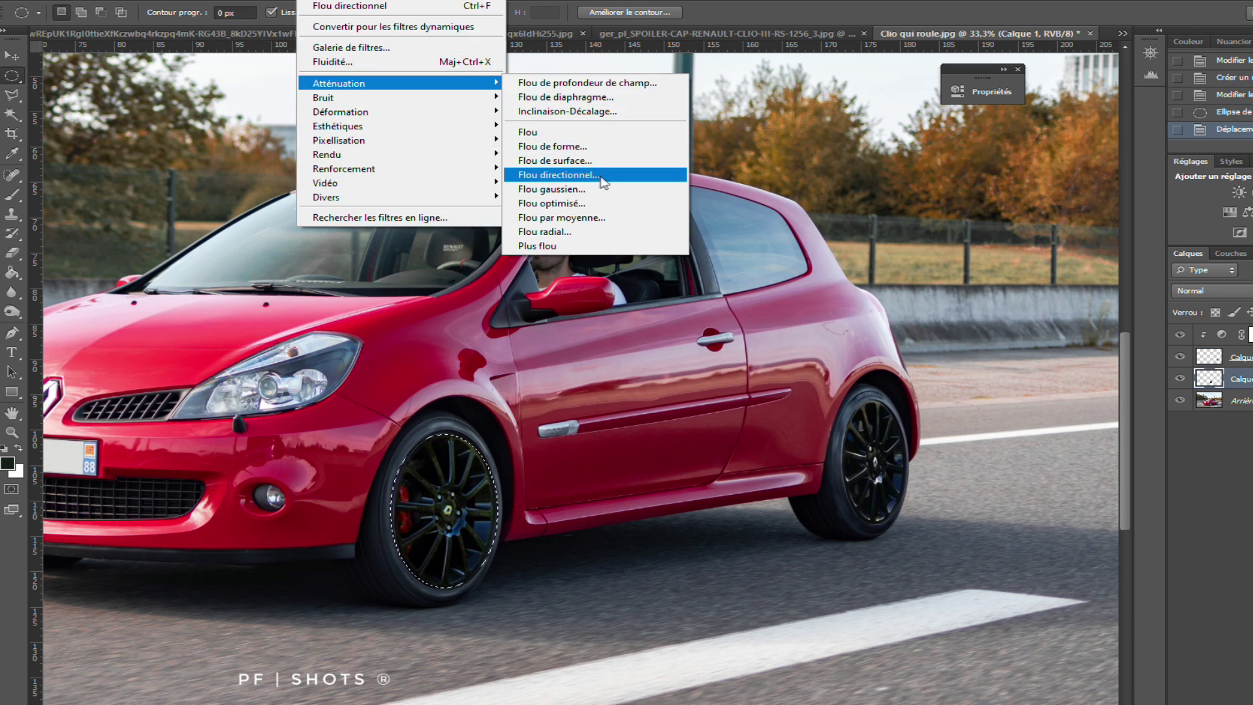
click(592, 170)
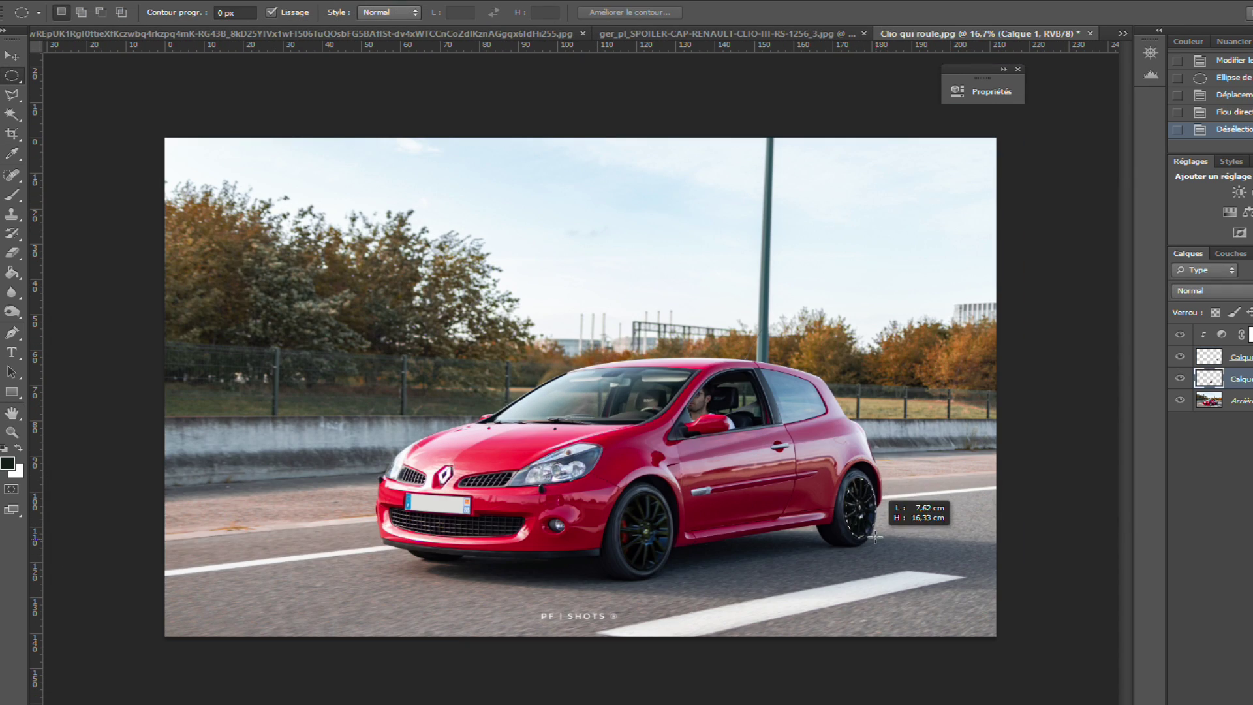
Apply a directional blur with angle 10° and distance 10 pixels to the rear rim
click(313, 1)
click(592, 170)
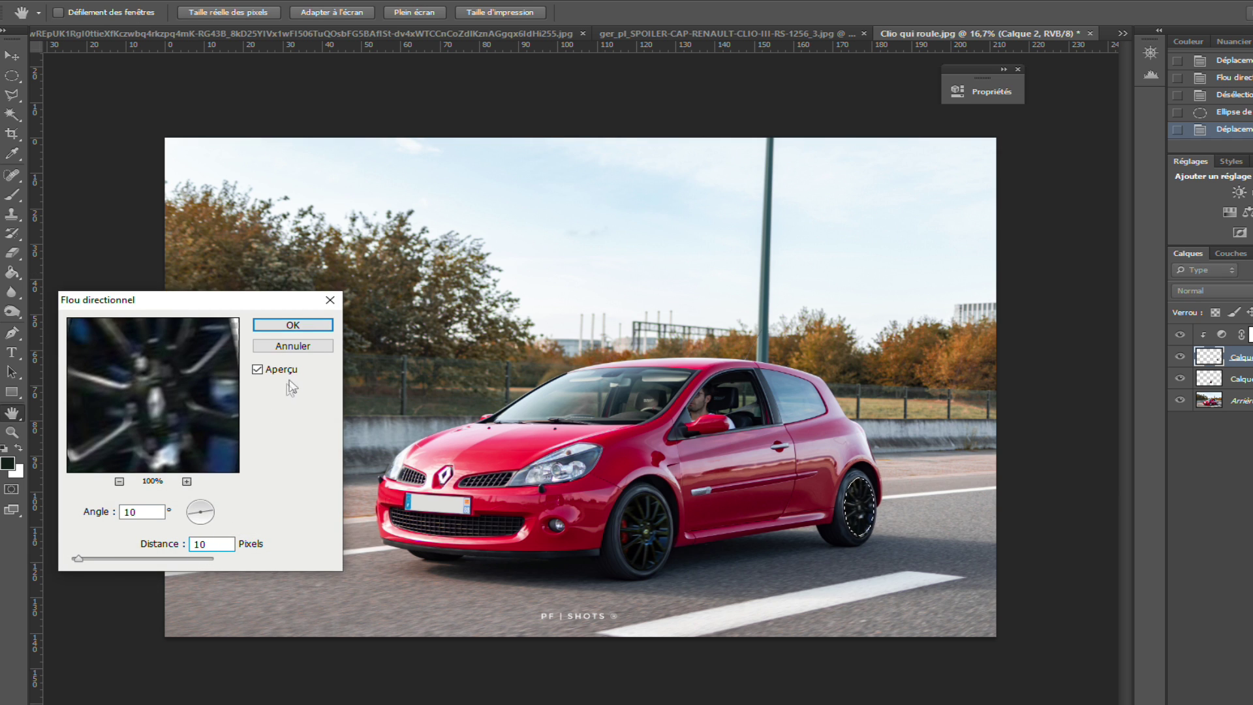
click(307, 324)
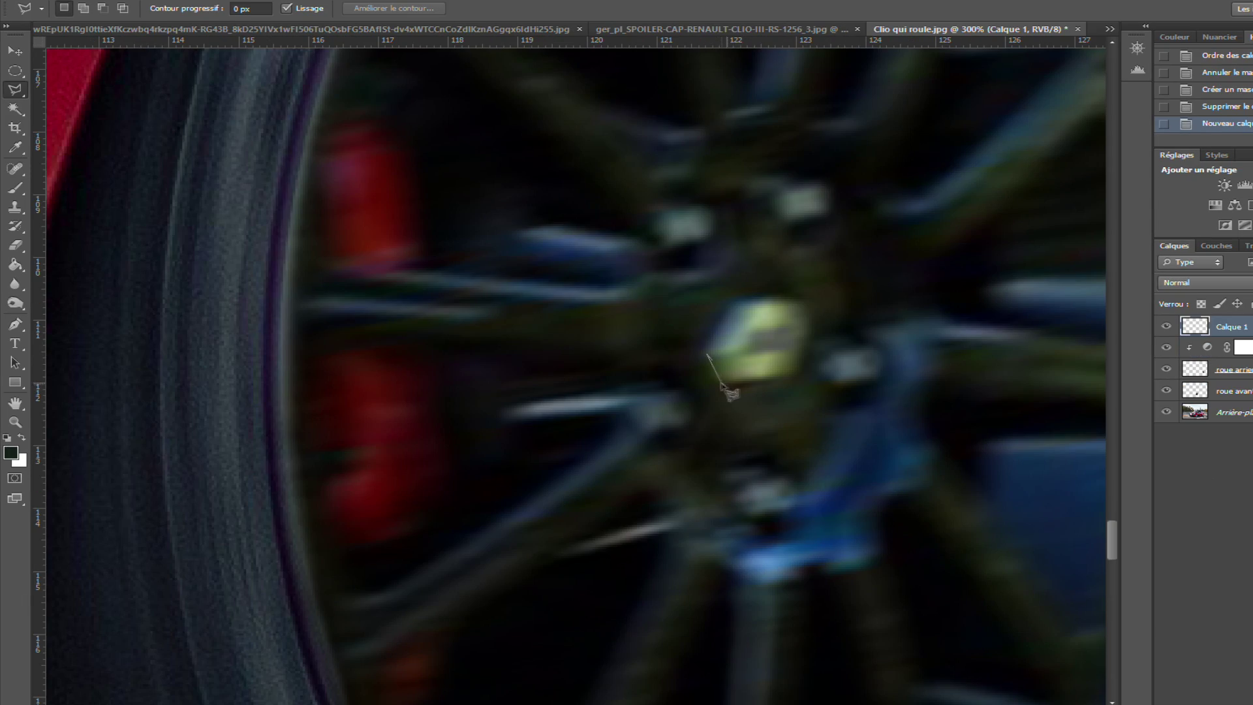
Outline the yellow centre logo of the front rim with the Polygonal Lasso and fill it with the foreground colour
click(722, 380)
click(792, 373)
click(806, 334)
click(774, 302)
click(736, 305)
click(710, 351)
click(721, 380)
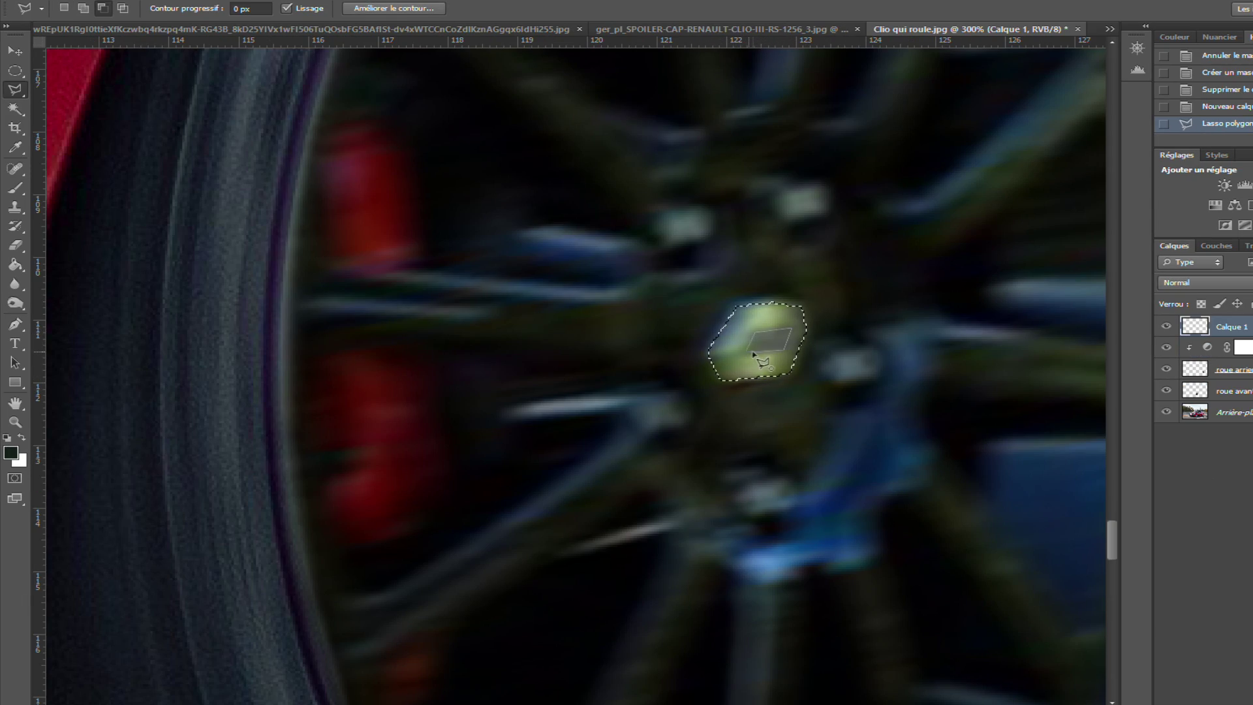
key(alt+BackSpace)
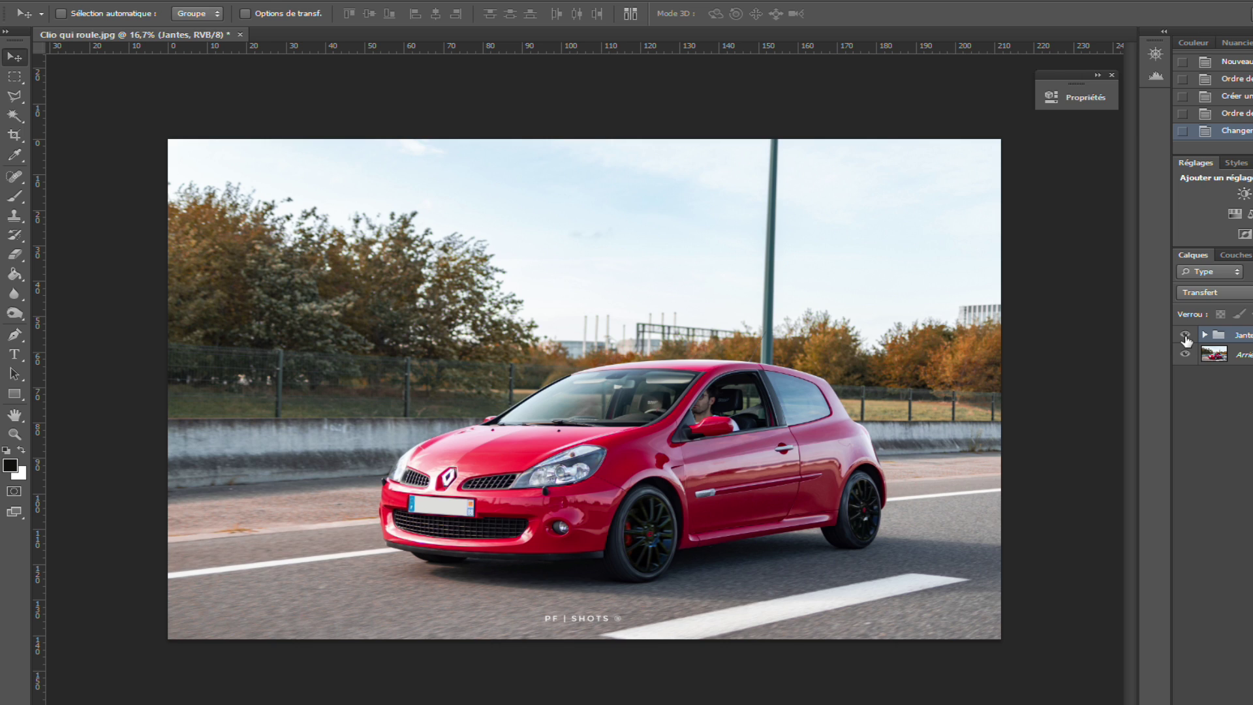
Toggle the Jantes group's visibility to compare the black rims with the original silver wheels
click(1185, 336)
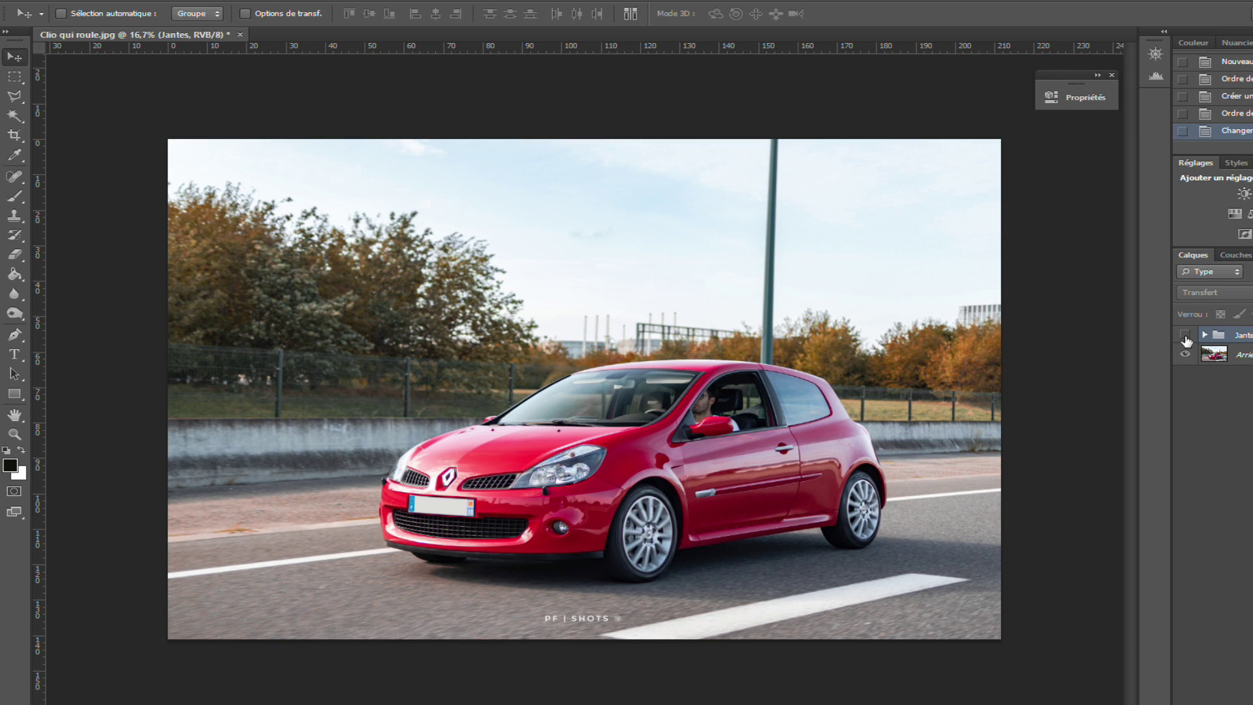
click(1186, 337)
click(1186, 336)
click(1186, 336)
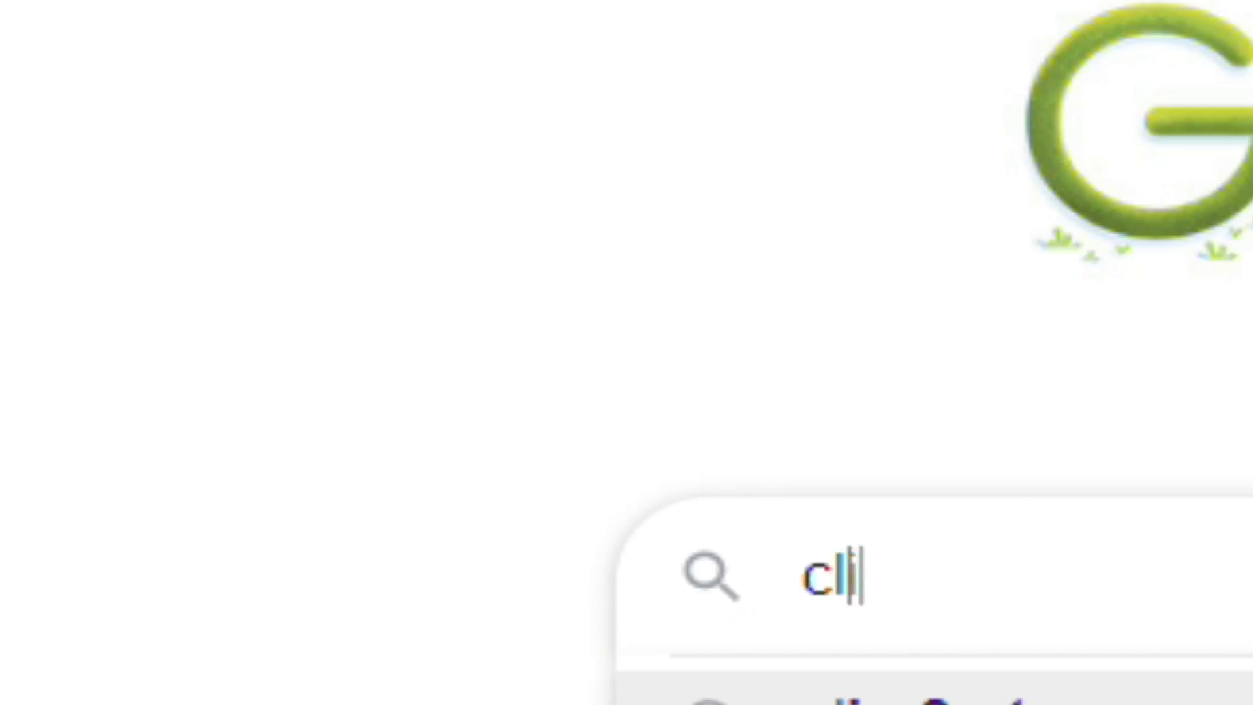
Search Google Images for "clio 3 rs f1 team" and save the photo of the yellow Clio parked by the house
text(io 3 rs f1 te)
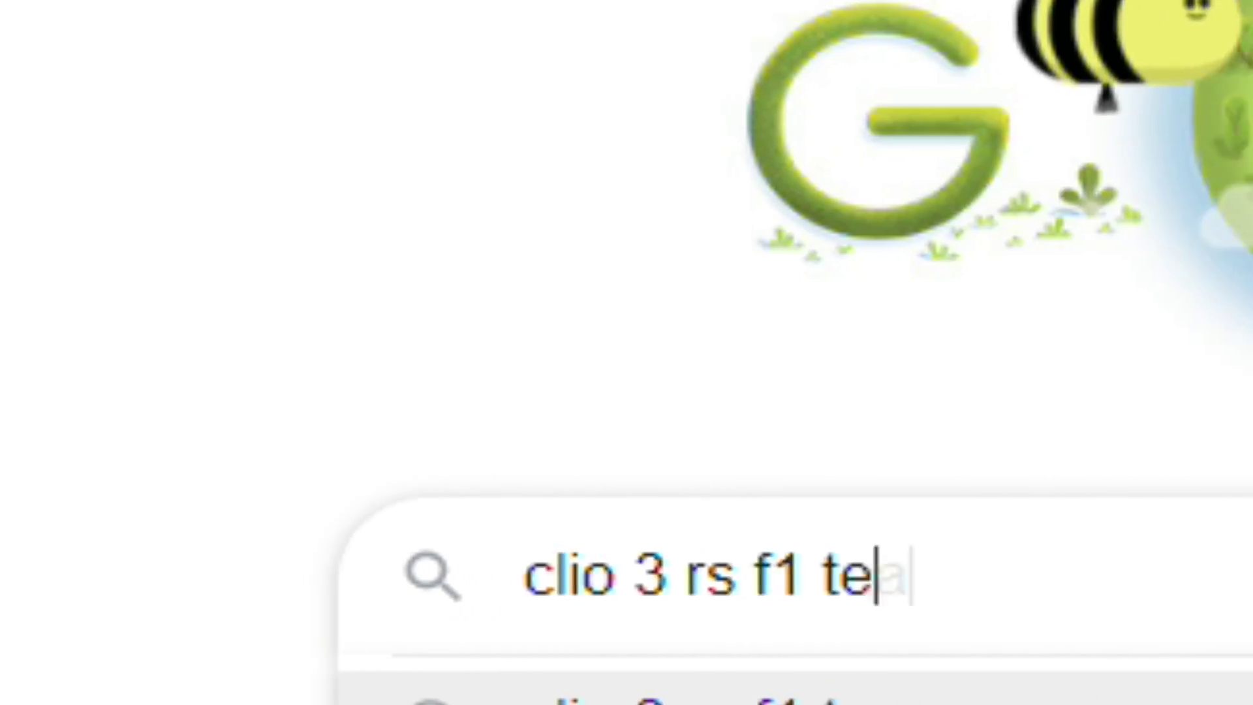
text(am)
key(Return)
click(270, 66)
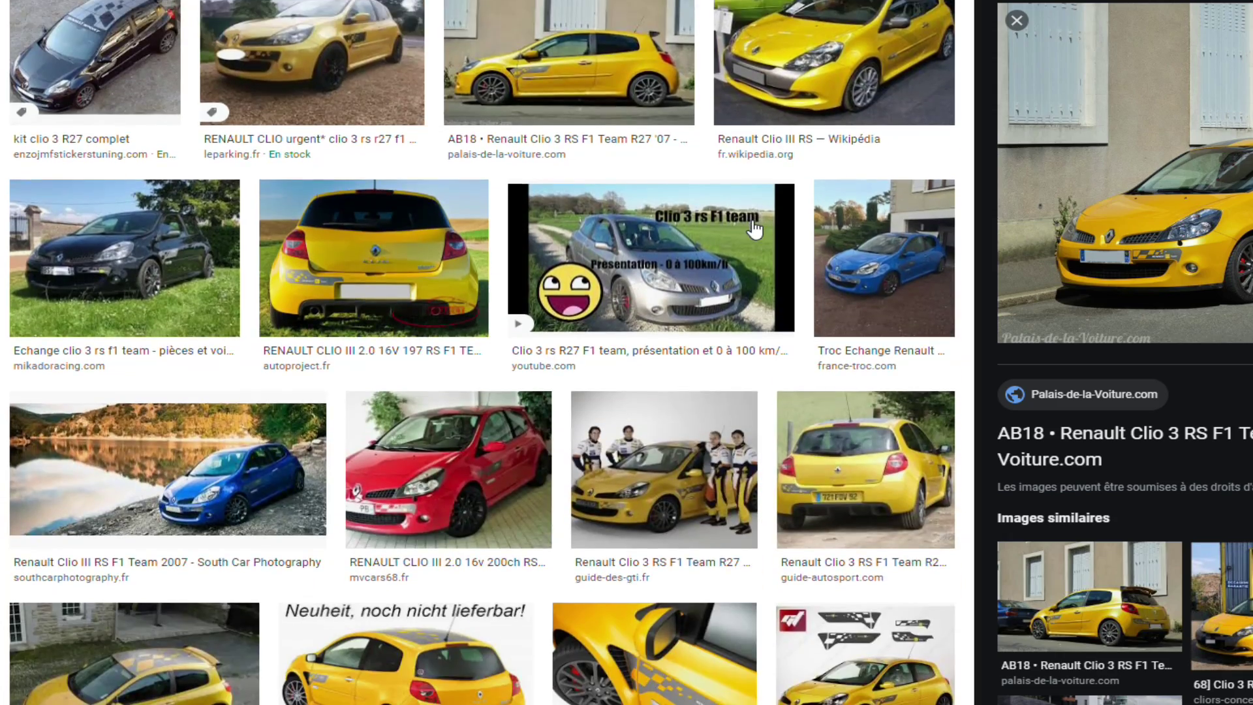
scroll(755, 230, down, 9)
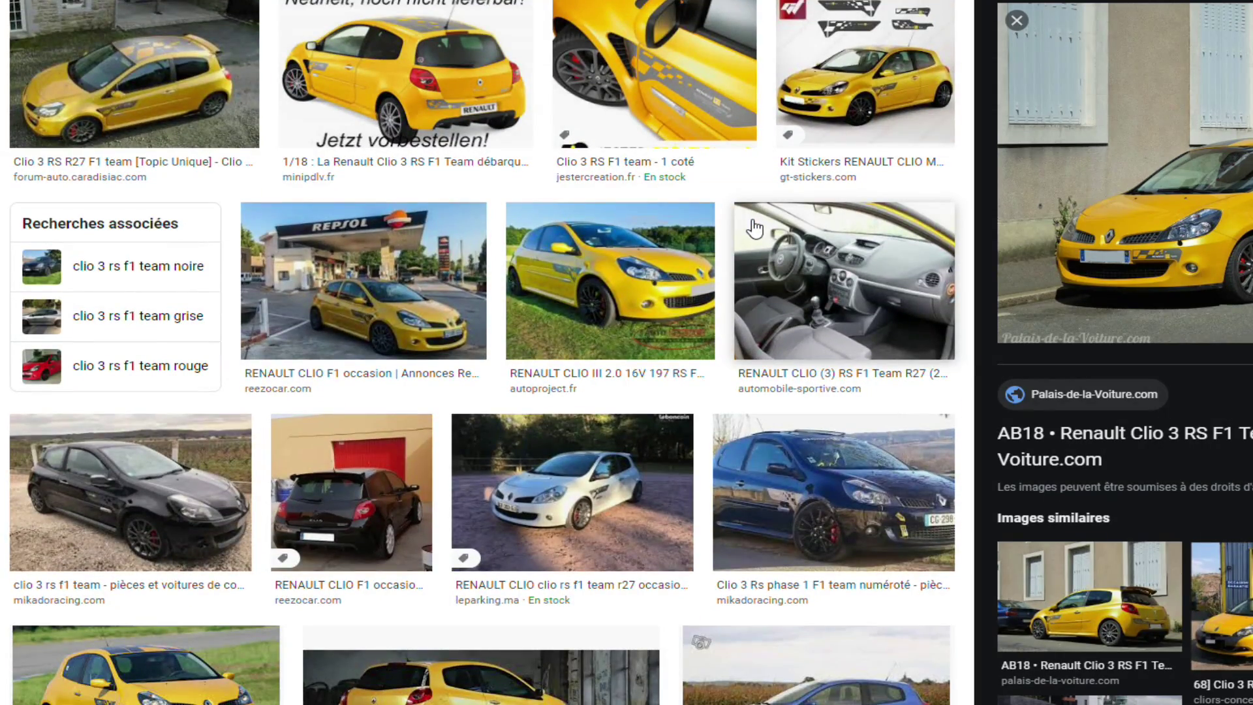
scroll(755, 230, down, 3)
right_click(913, 230)
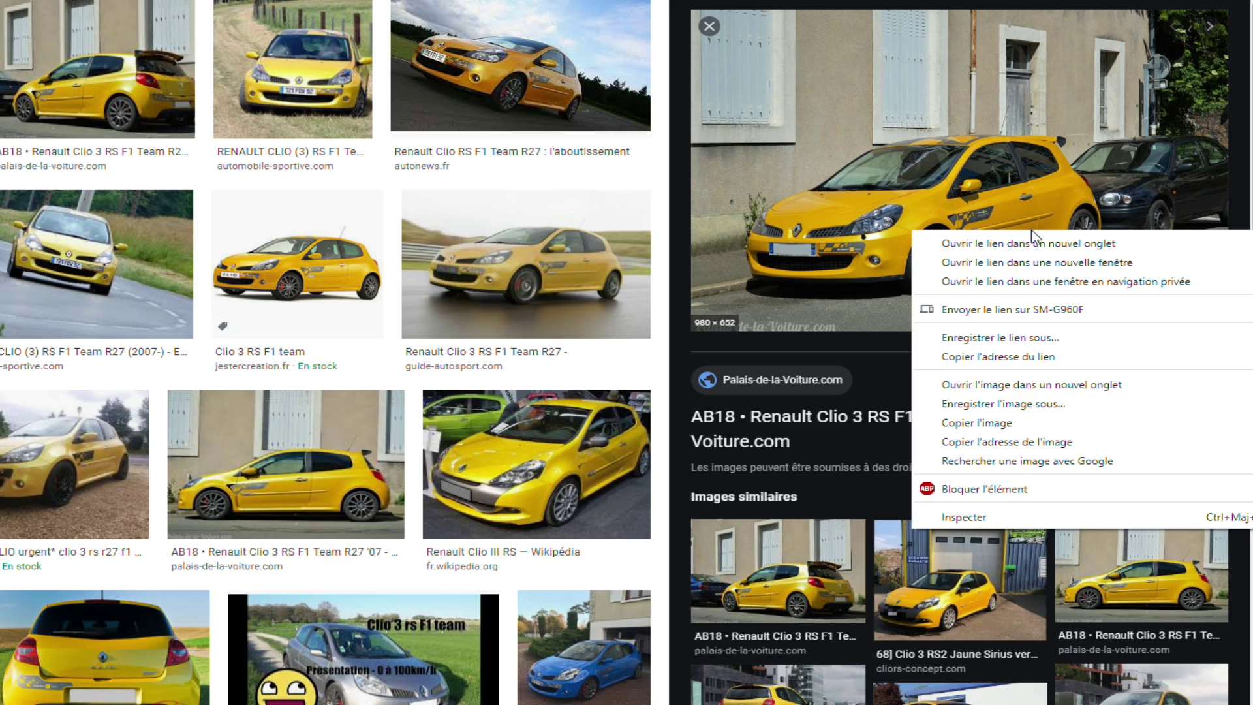
click(1044, 405)
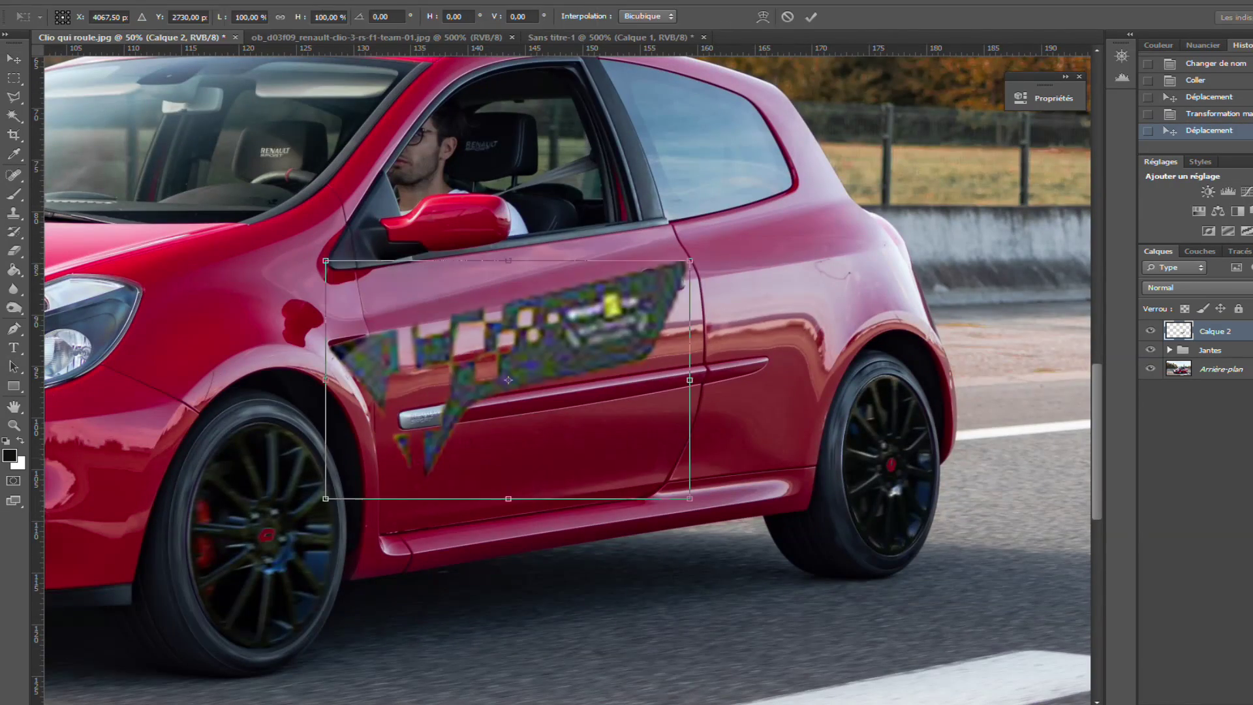
Scale the pasted F1 Team decal onto the fender and door, and fit the thin dark strip along its upper edge
drag(675, 520, 532, 396)
key(ctrl+plus)
key(ctrl+plus)
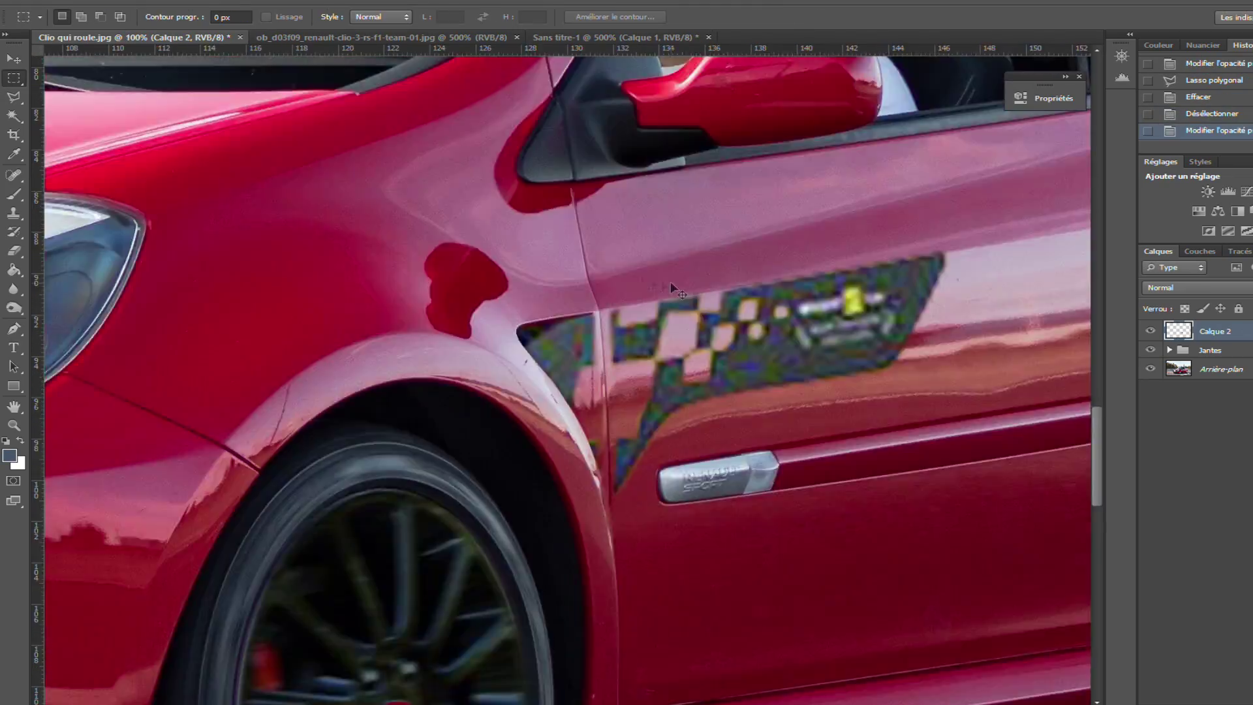
drag(971, 401, 963, 401)
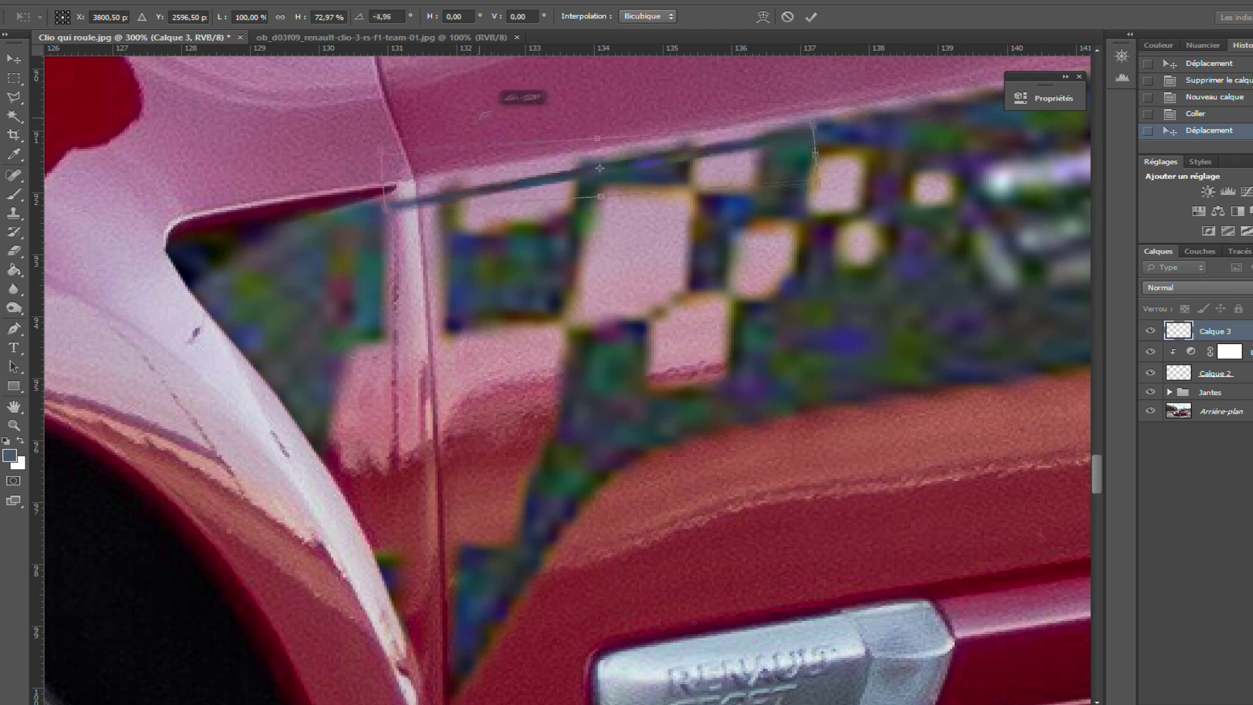
mouse_move(485, 114)
mouse_down()
mouse_move(353, 207)
mouse_move(491, 164)
mouse_up()
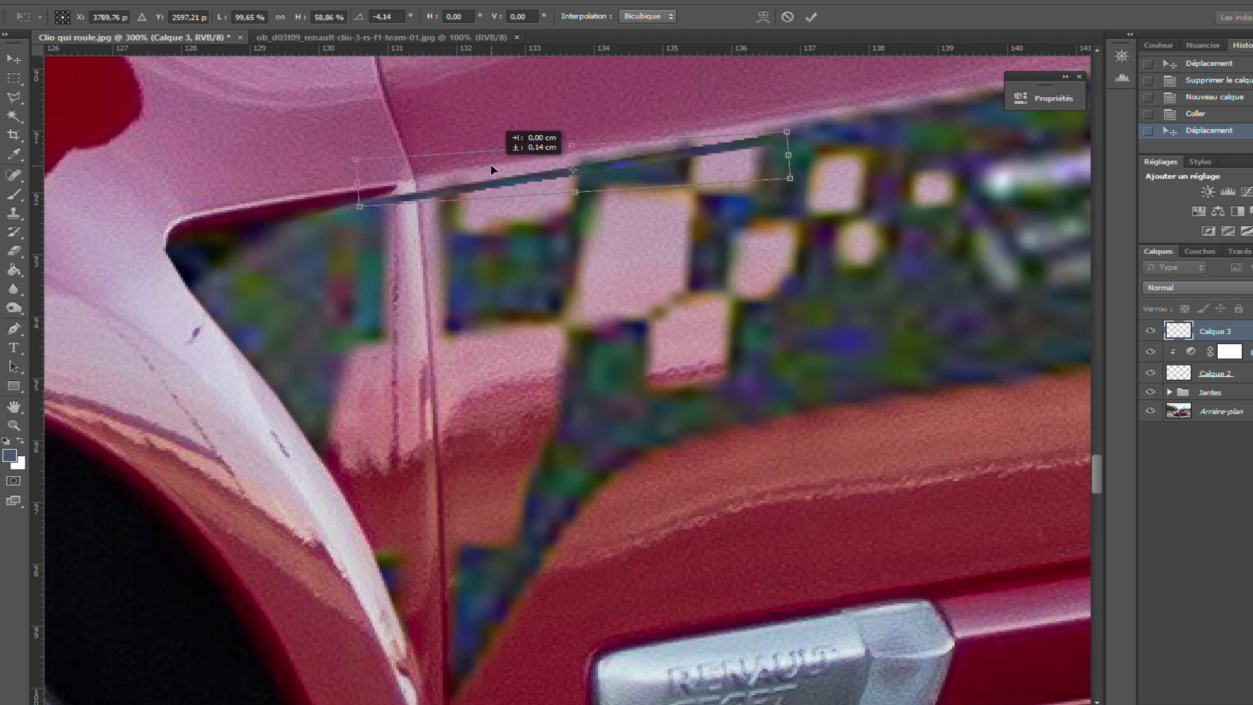
key(Return)
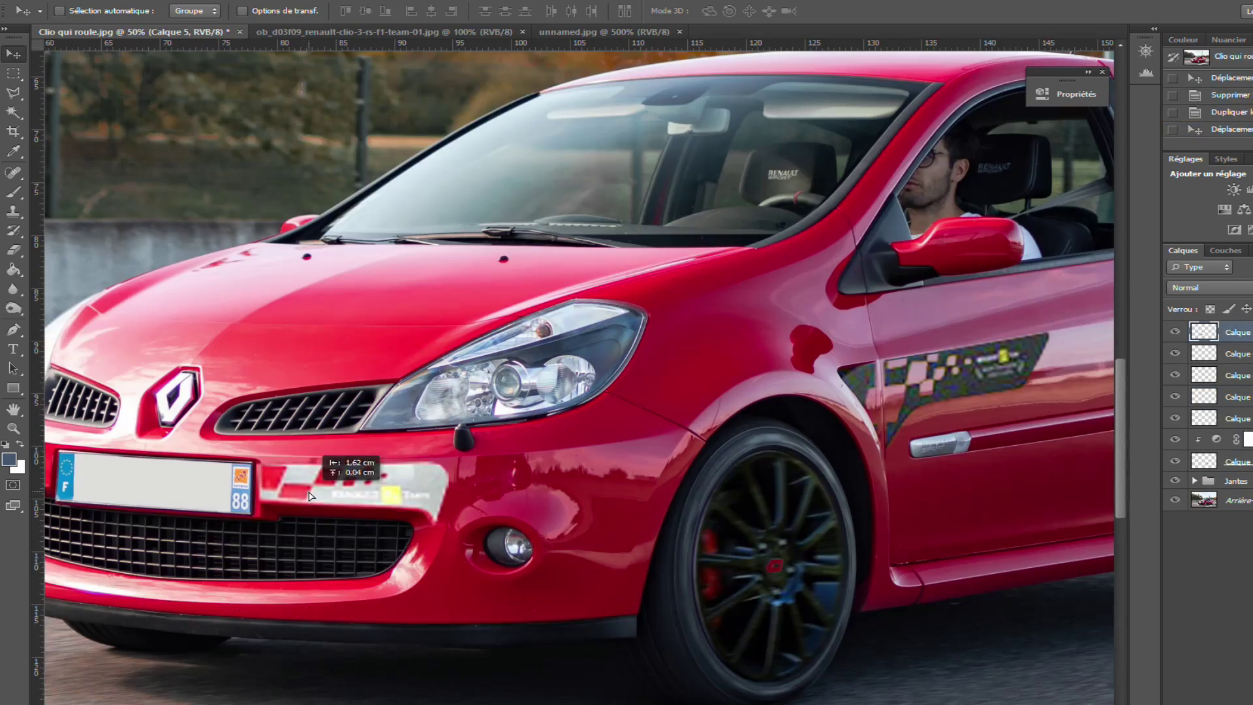
Place the F1 Team bumper decal beside the licence plate and collapse the Stickz group
drag(281, 477, 291, 483)
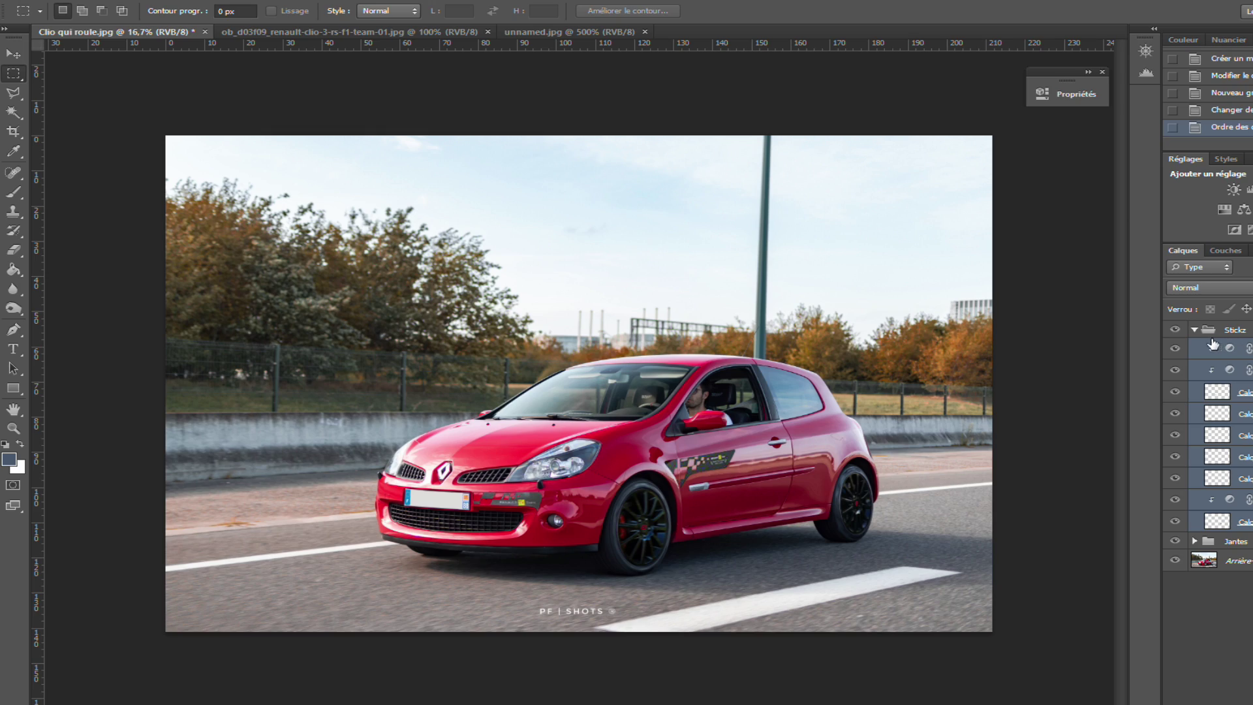
click(1195, 330)
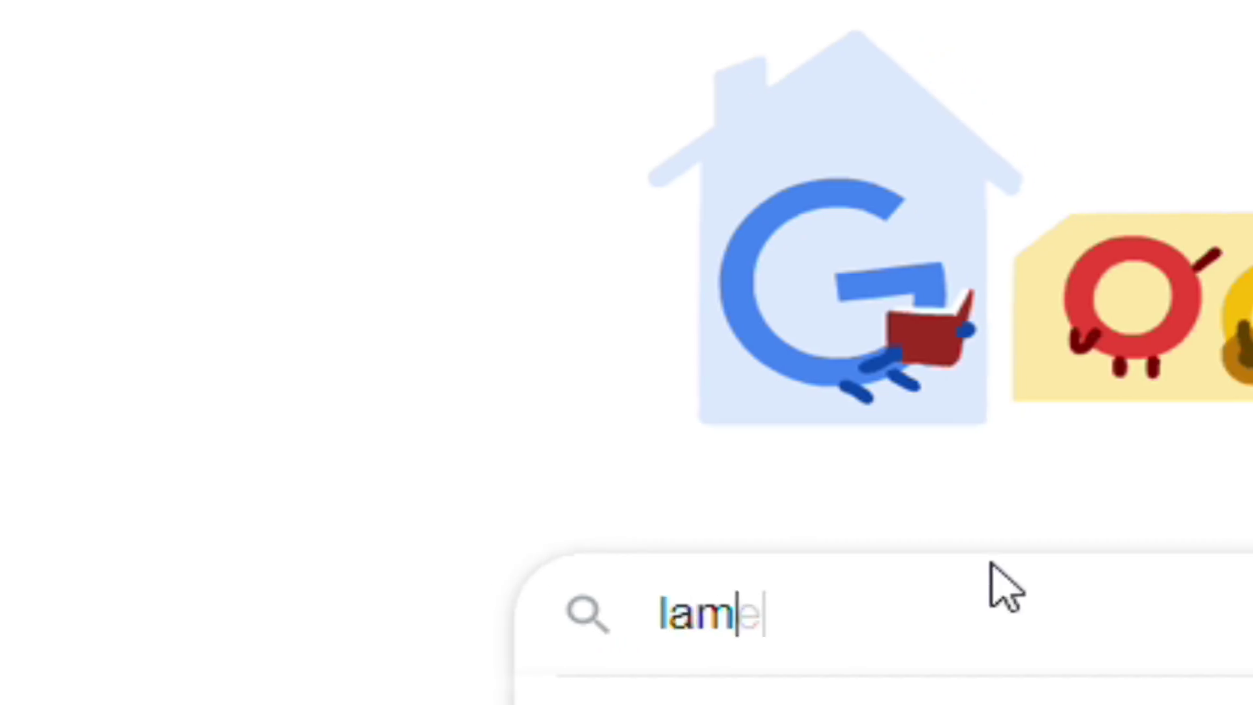
Search Google Images for "lame f1 clio" and open the image options for the grey Clio front lip photo
text(e f1 clio)
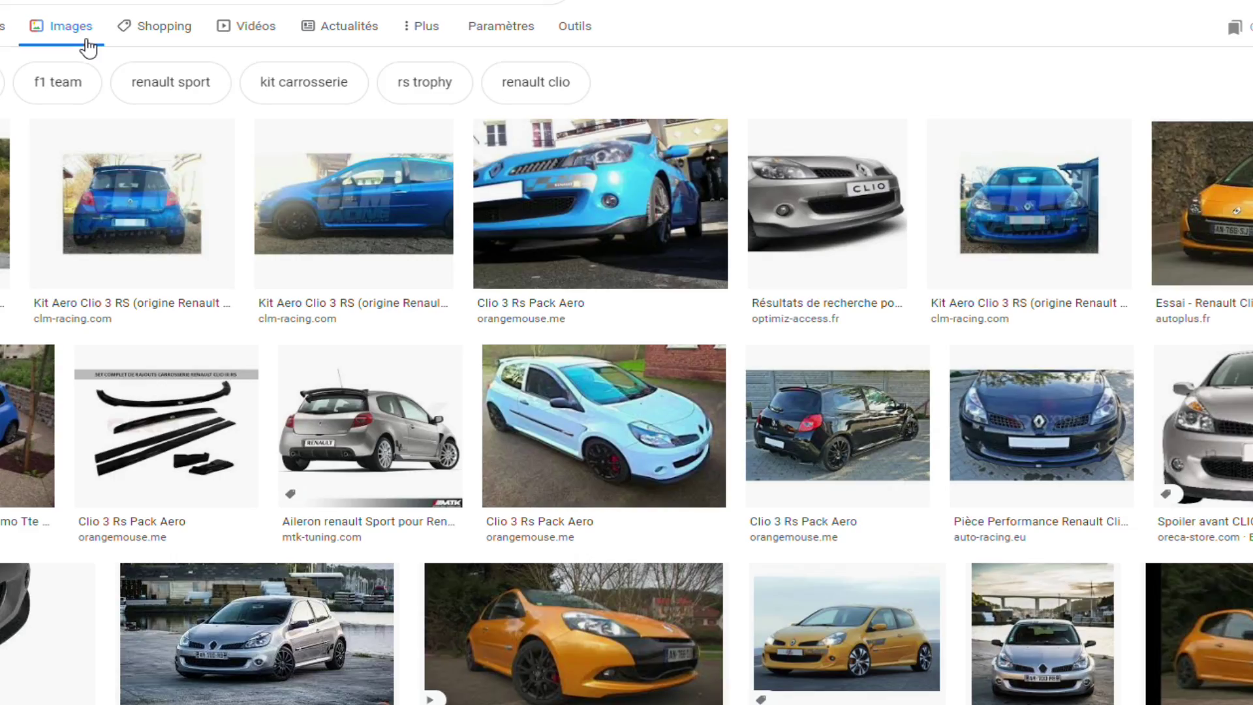
click(829, 202)
right_click(1005, 342)
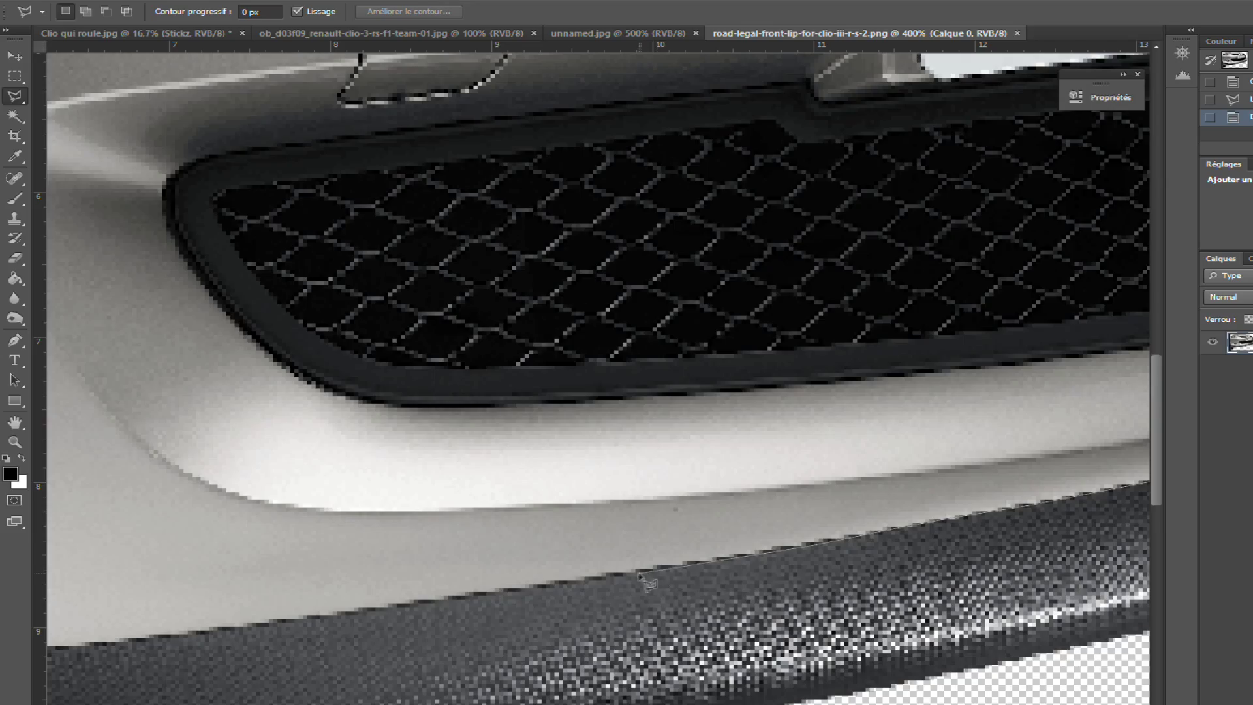
Outline the lip in the reference photo, flip its pasted copy horizontally and fit it under the red Clio's front bumper
scroll(640, 578, left, 10)
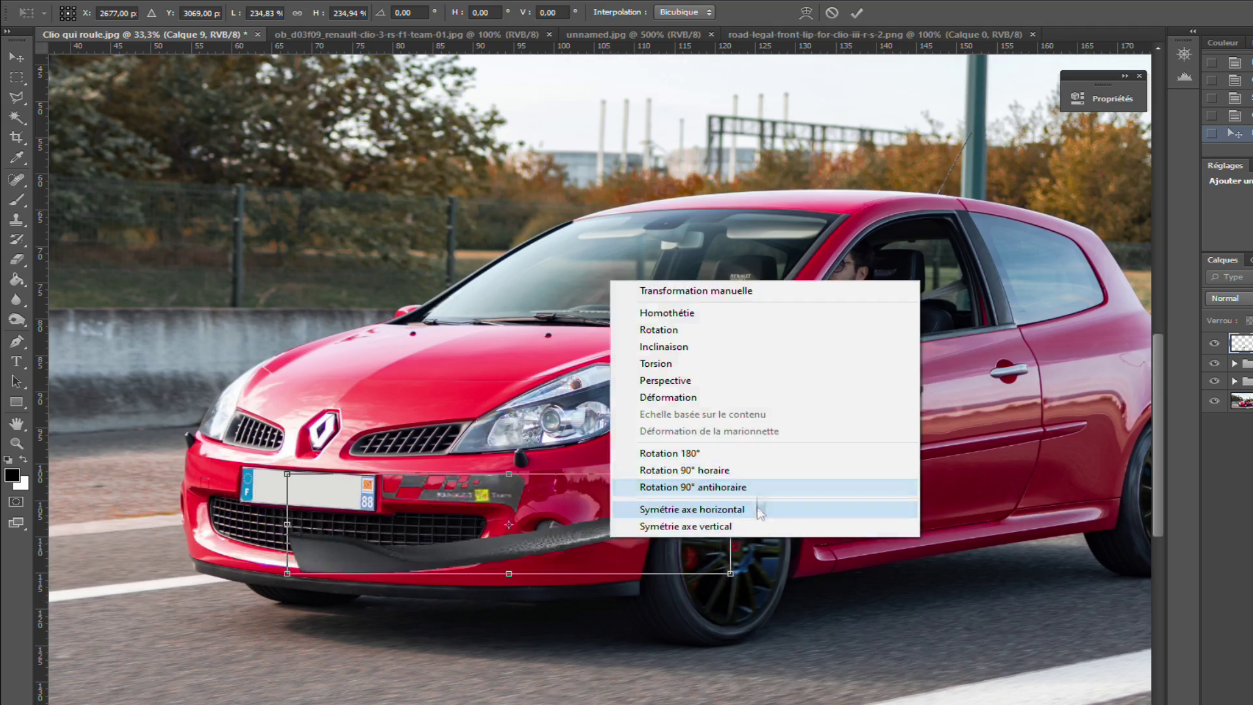
click(742, 495)
scroll(514, 537, up, 4)
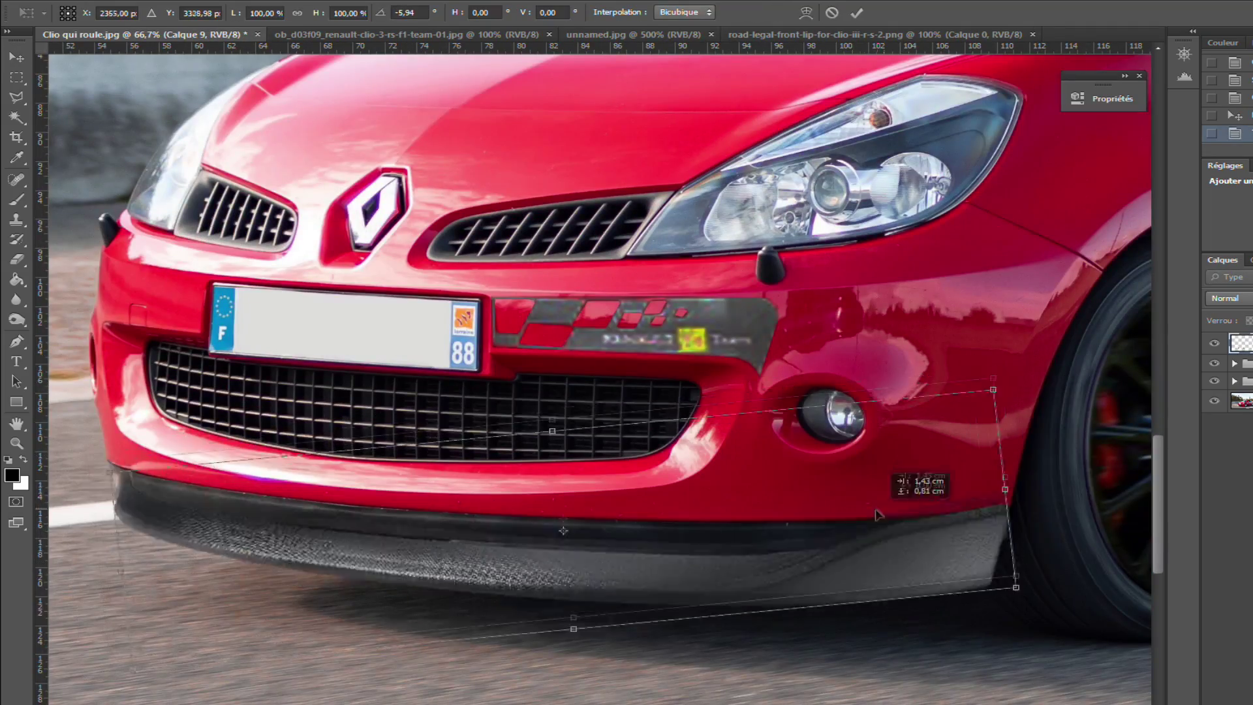
key(Return)
Darken the front lip by lowering the lightness of a new Hue/Saturation adjustment
key(m)
scroll(513, 537, down, 5)
scroll(514, 537, up, 2)
click(1243, 554)
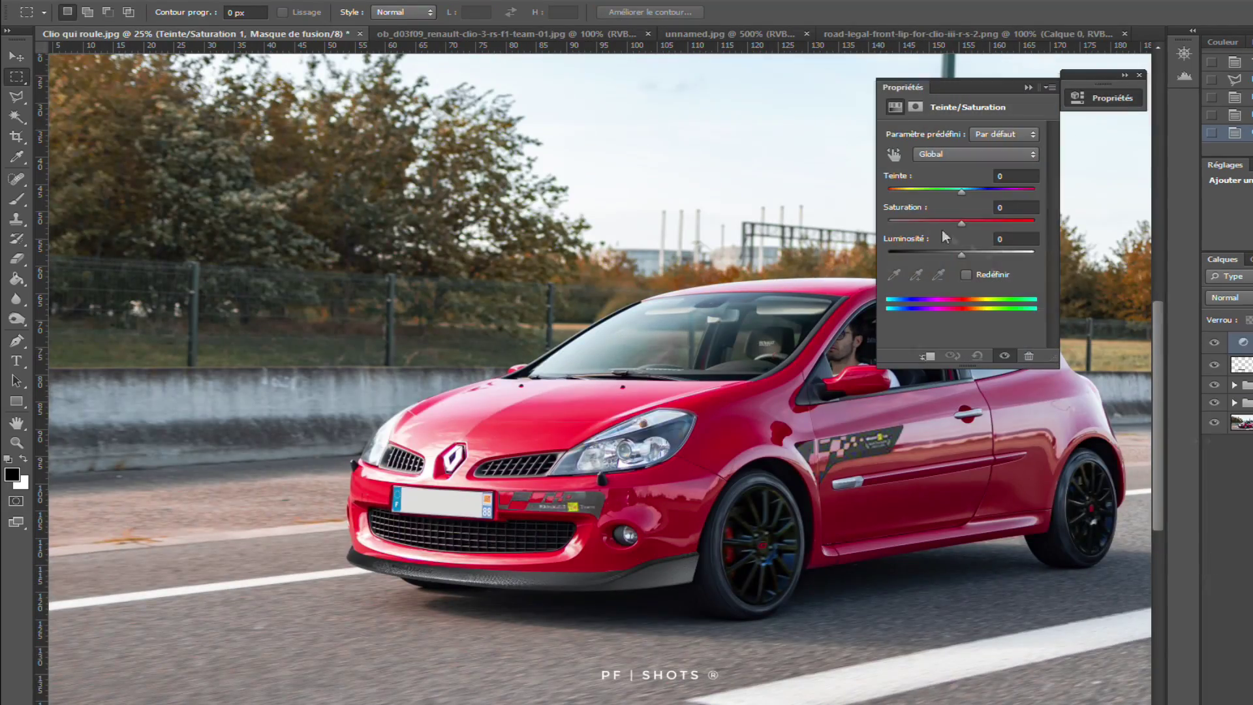
drag(961, 255, 939, 254)
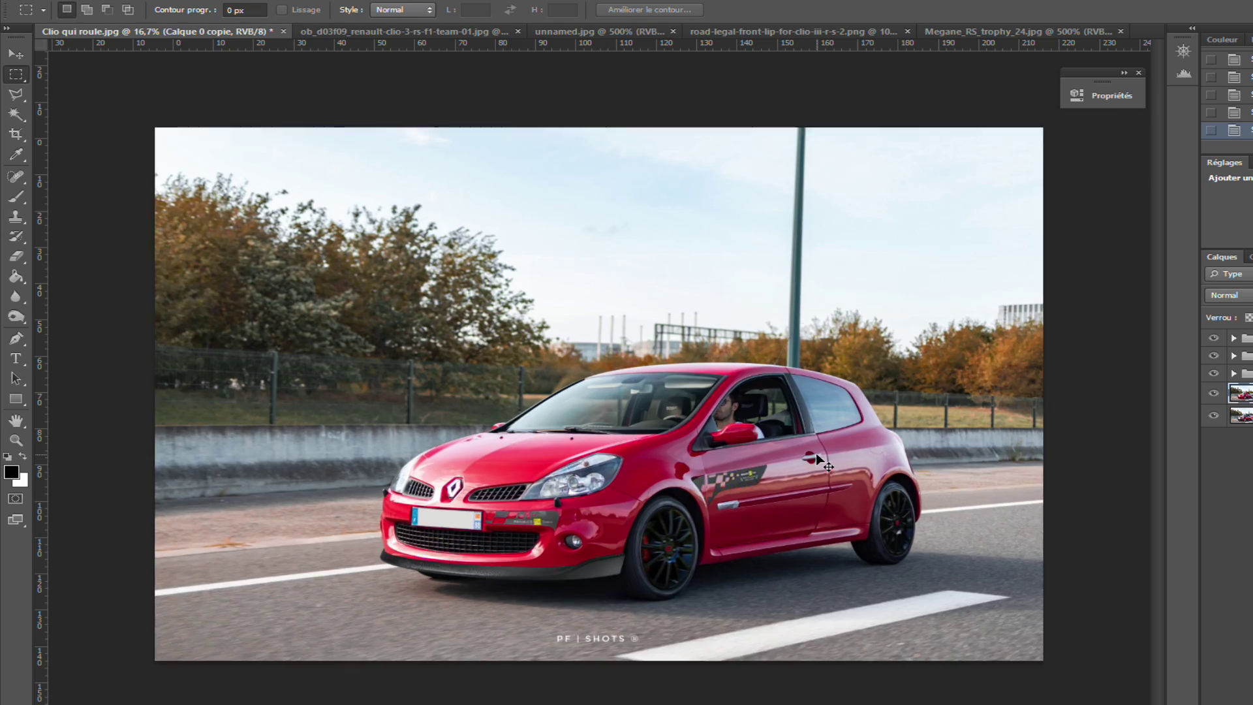
Set the black door-handle fill's blending mode to Incrustation and deselect the handle
key(ctrl+plus)
key(ctrl+plus)
key(ctrl+plus)
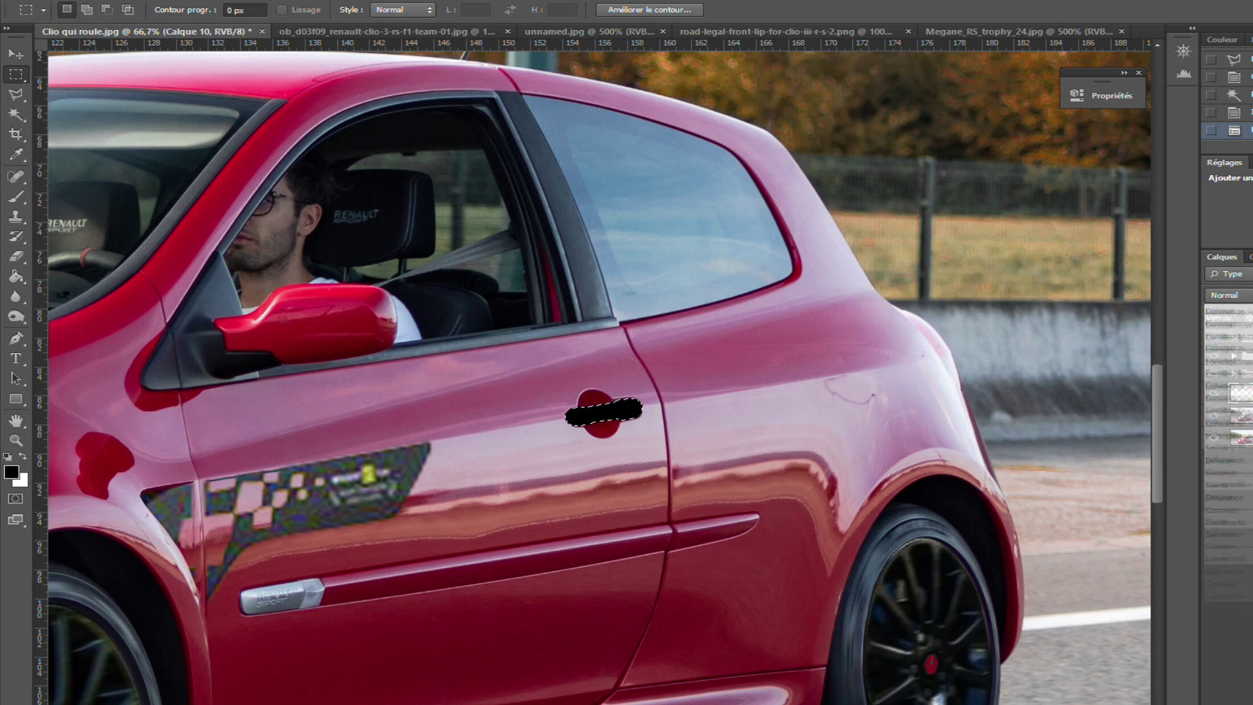
click(1227, 295)
click(1227, 466)
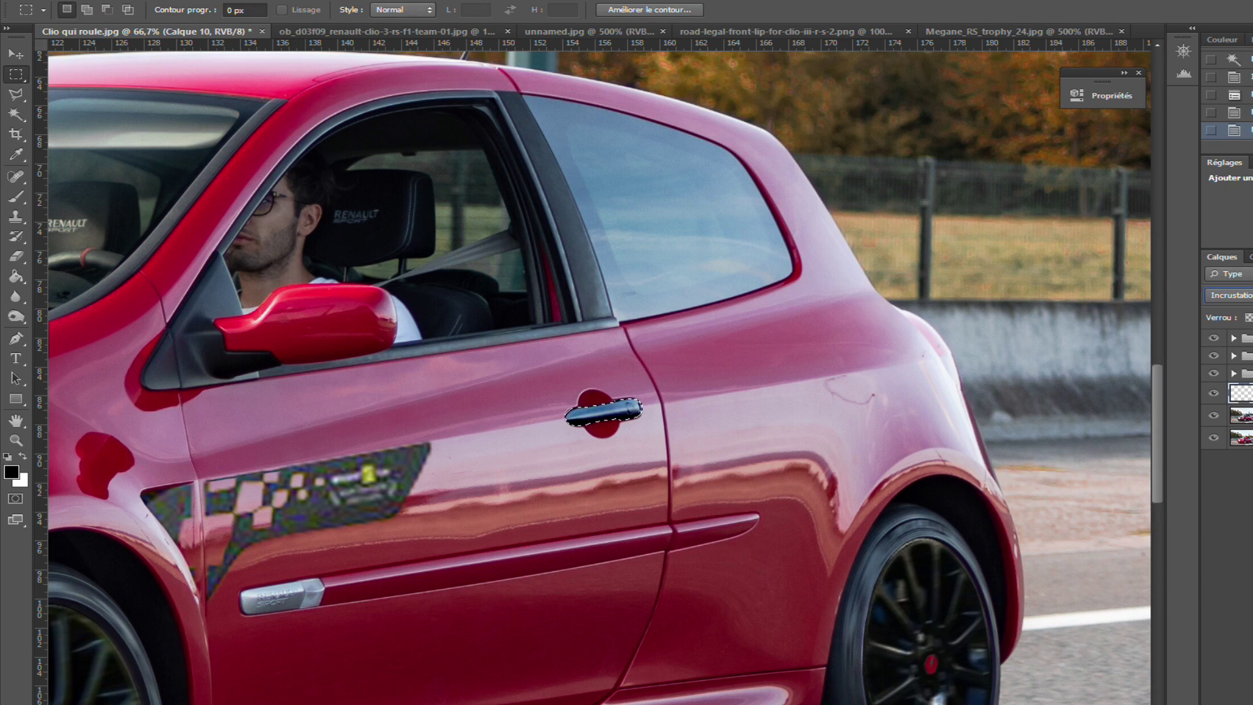
key(ctrl+d)
key(ctrl+minus)
key(ctrl+minus)
key(ctrl+minus)
key(ctrl+minus)
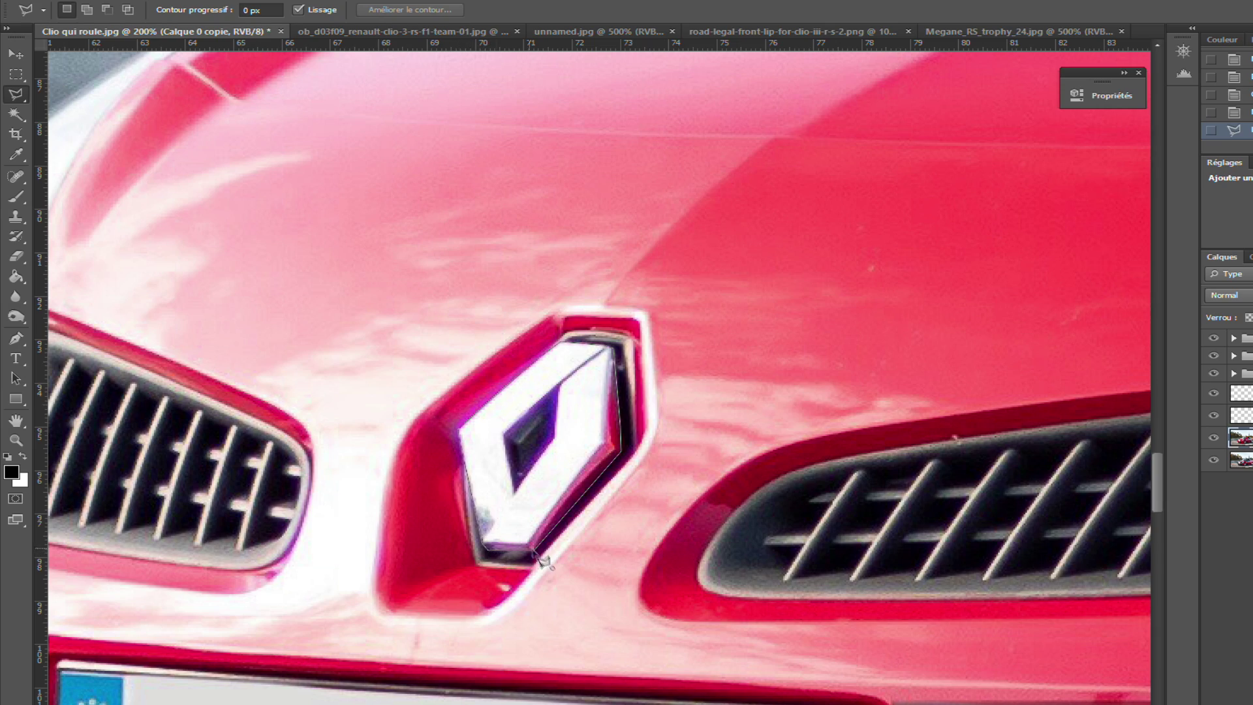
Subtract the dark centre from the Polygonal Lasso selection of the Renault badge on the bonnet
click(568, 391)
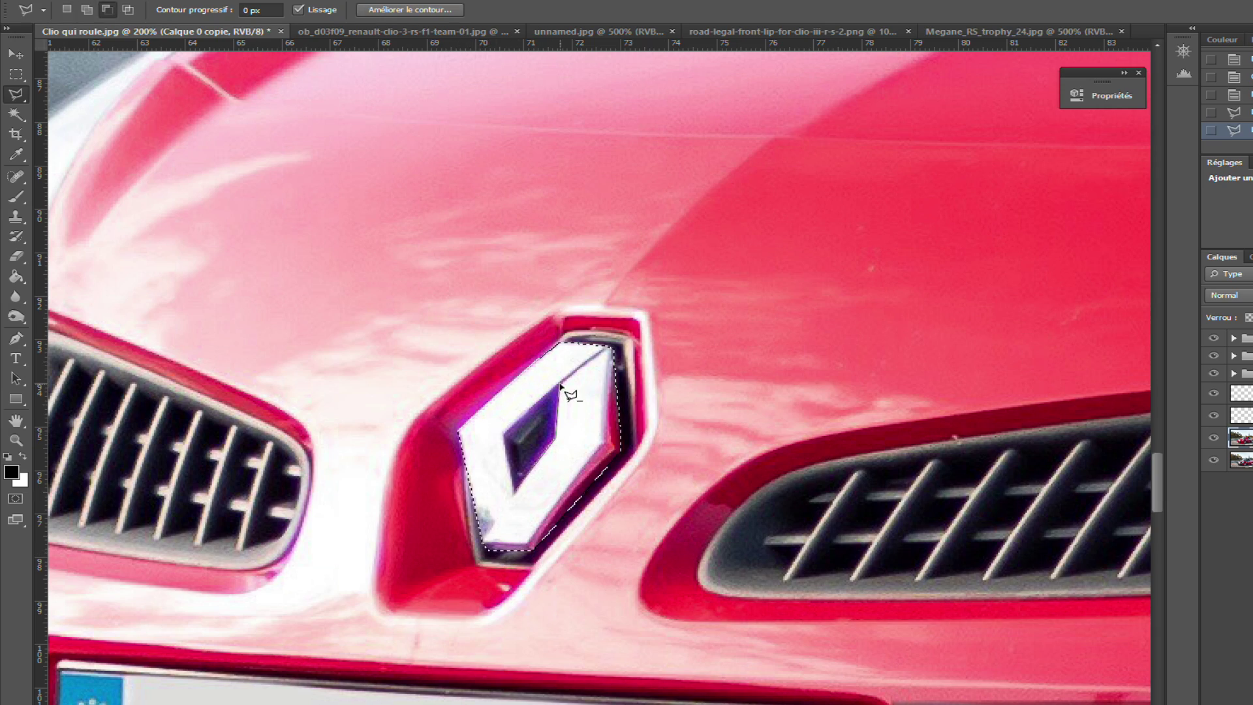
key(ctrl+minus)
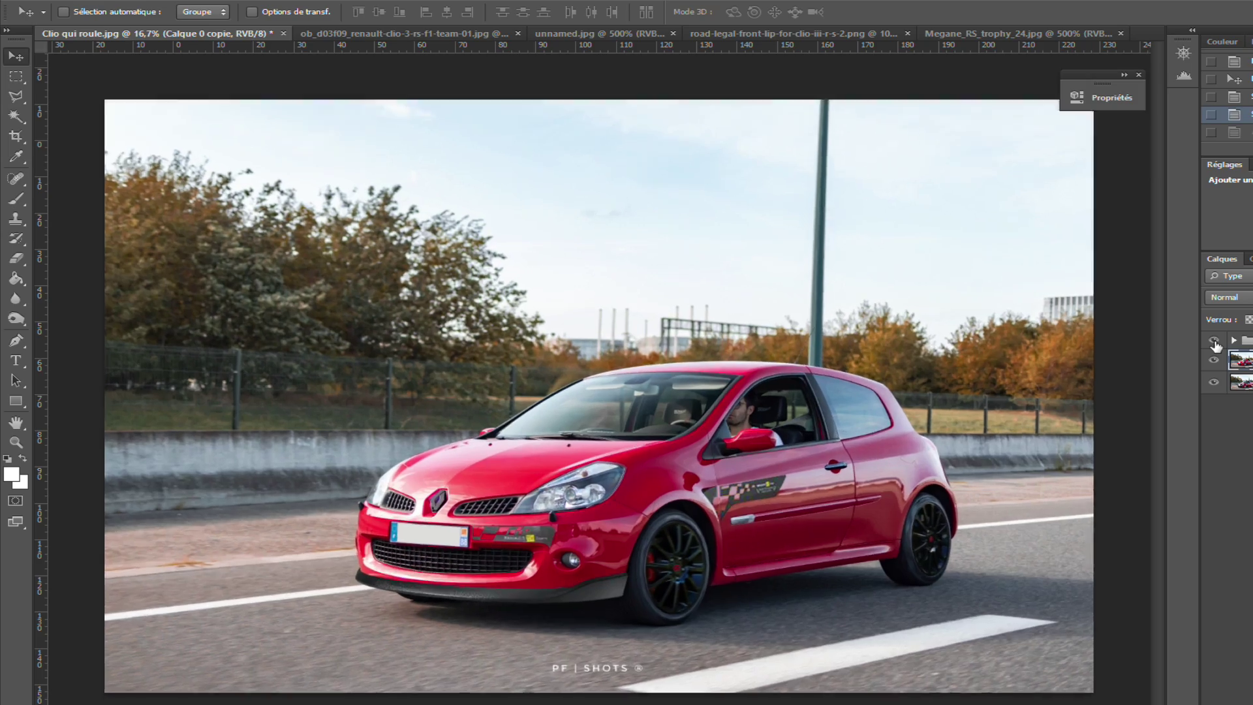
scroll(598, 372, up, 3)
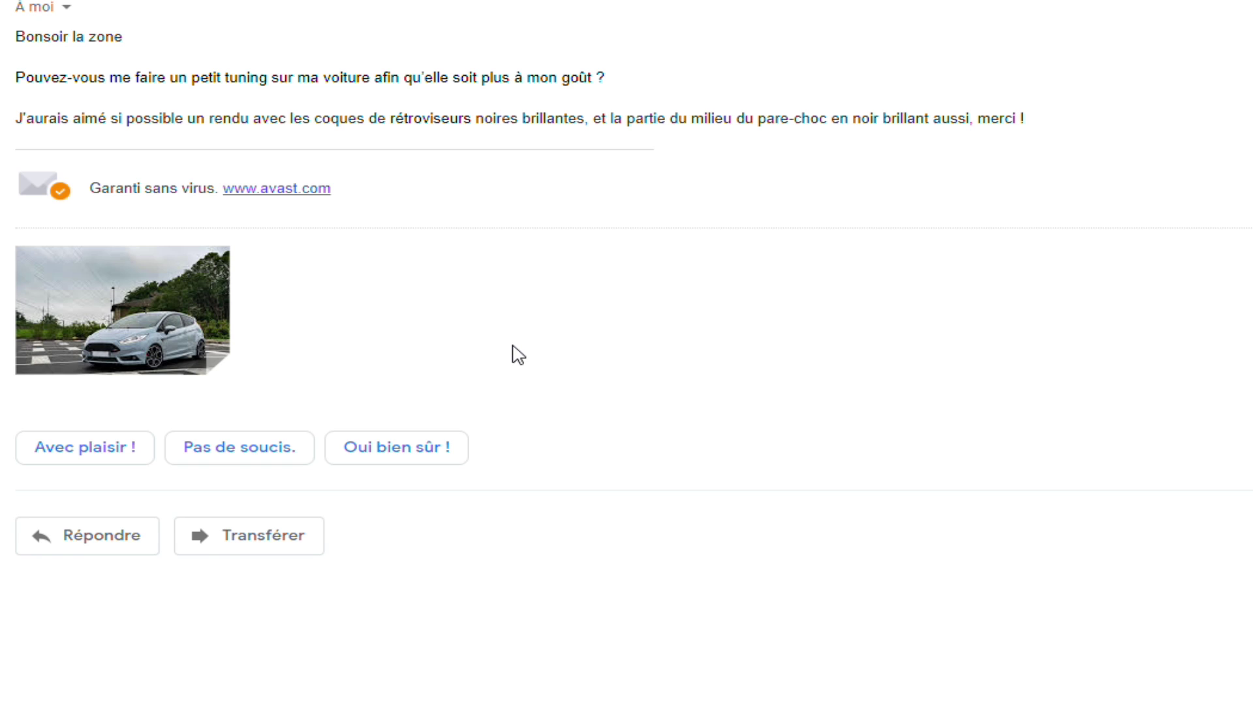
Examine the attached light blue car photo and highlight the e-mail's request for glossy black mirror caps
click(167, 317)
drag(304, 118, 588, 119)
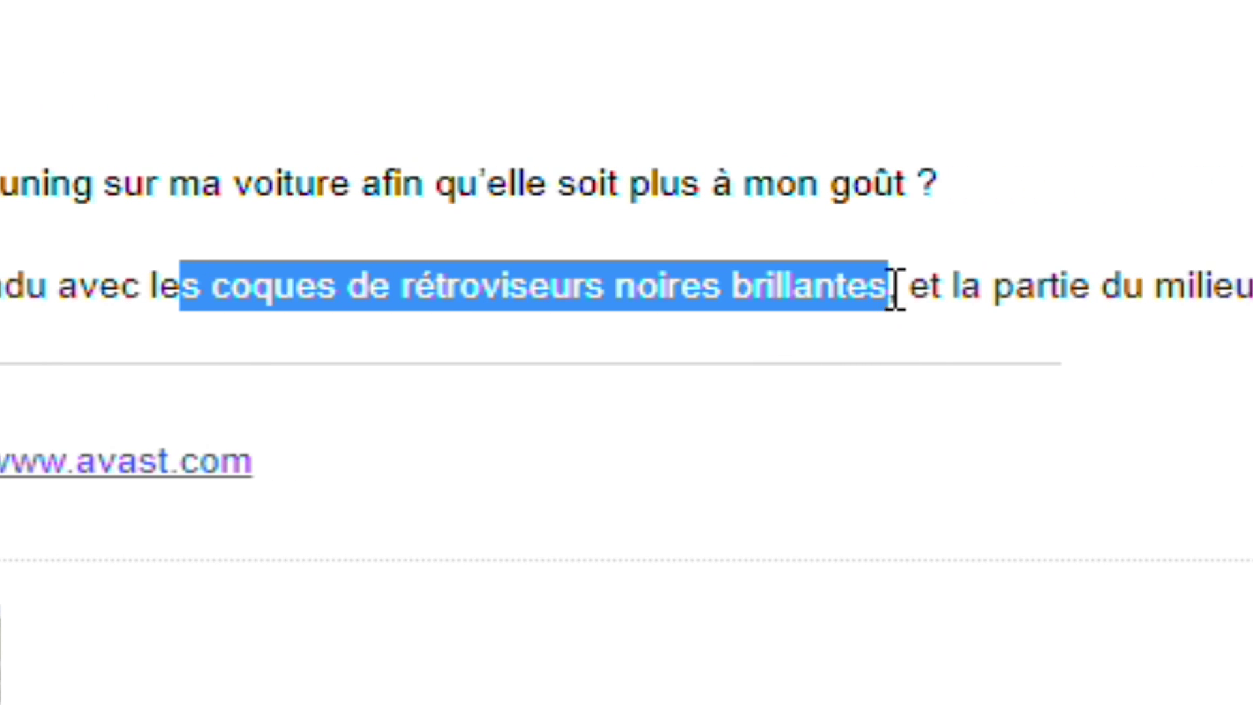
Highlight the e-mail's request concerning the middle part of the bumper
drag(671, 118, 949, 119)
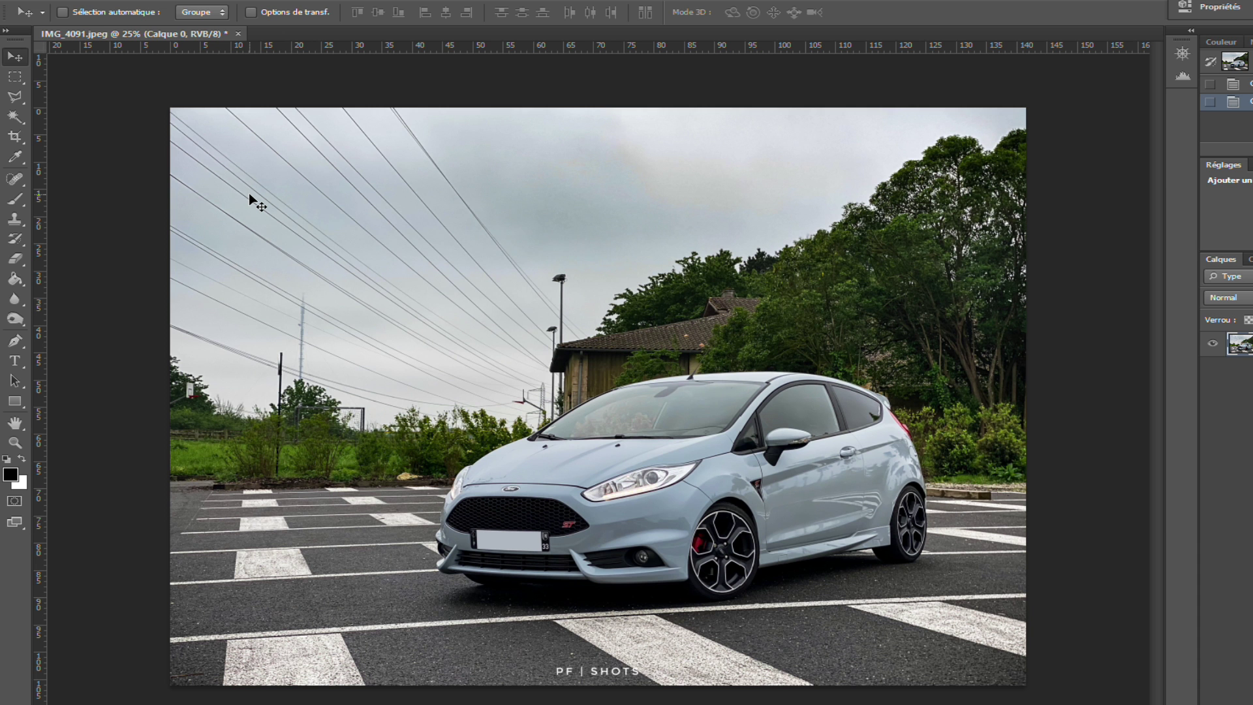
Outline the light blue door mirror cap with the Polygonal Lasso, following its lower edge and leaving out the indicator
key(ctrl+plus)
key(ctrl+plus)
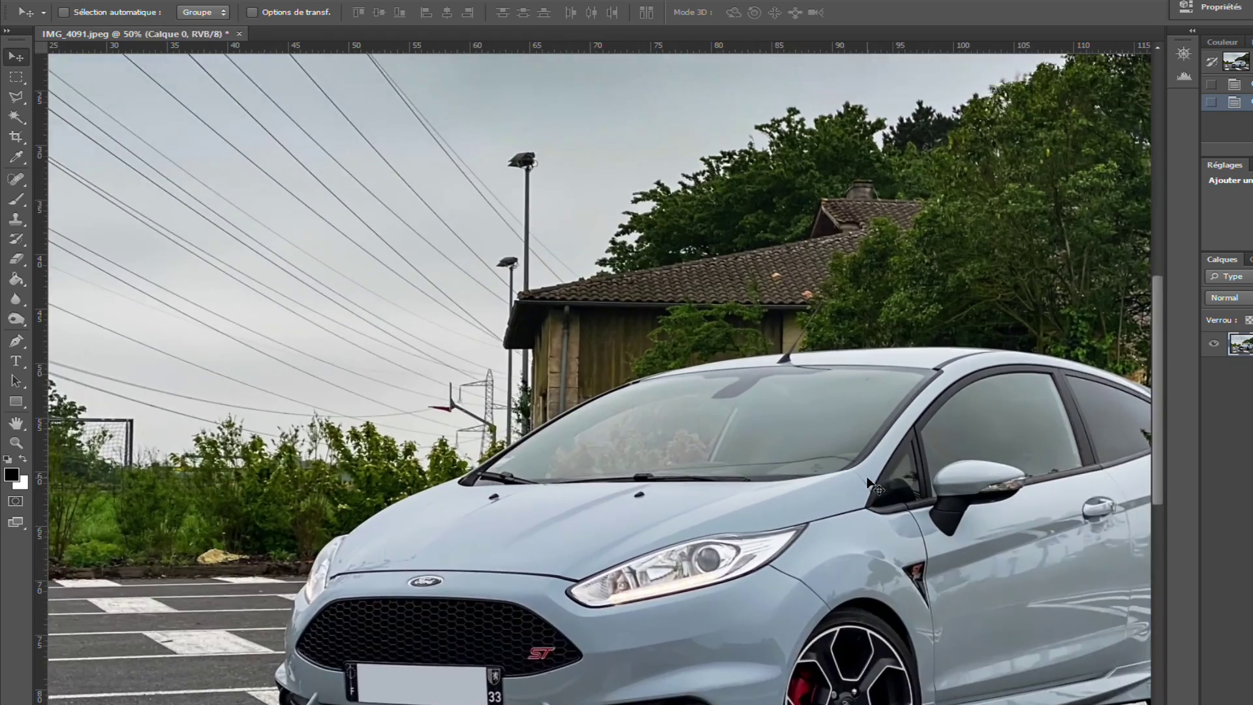
scroll(600, 380, right, 5)
scroll(599, 379, down, 2)
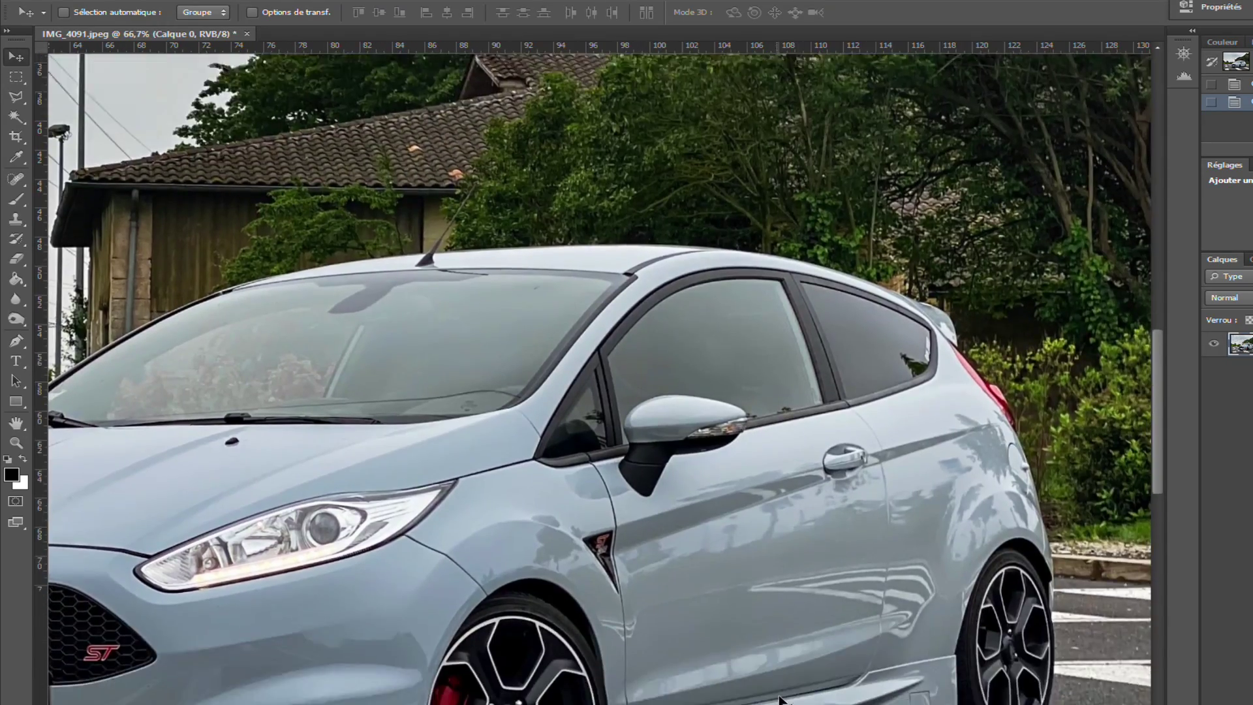
key(ctrl+plus)
key(ctrl+plus)
key(ctrl+plus)
scroll(840, 650, up, 2)
scroll(840, 652, right, 7)
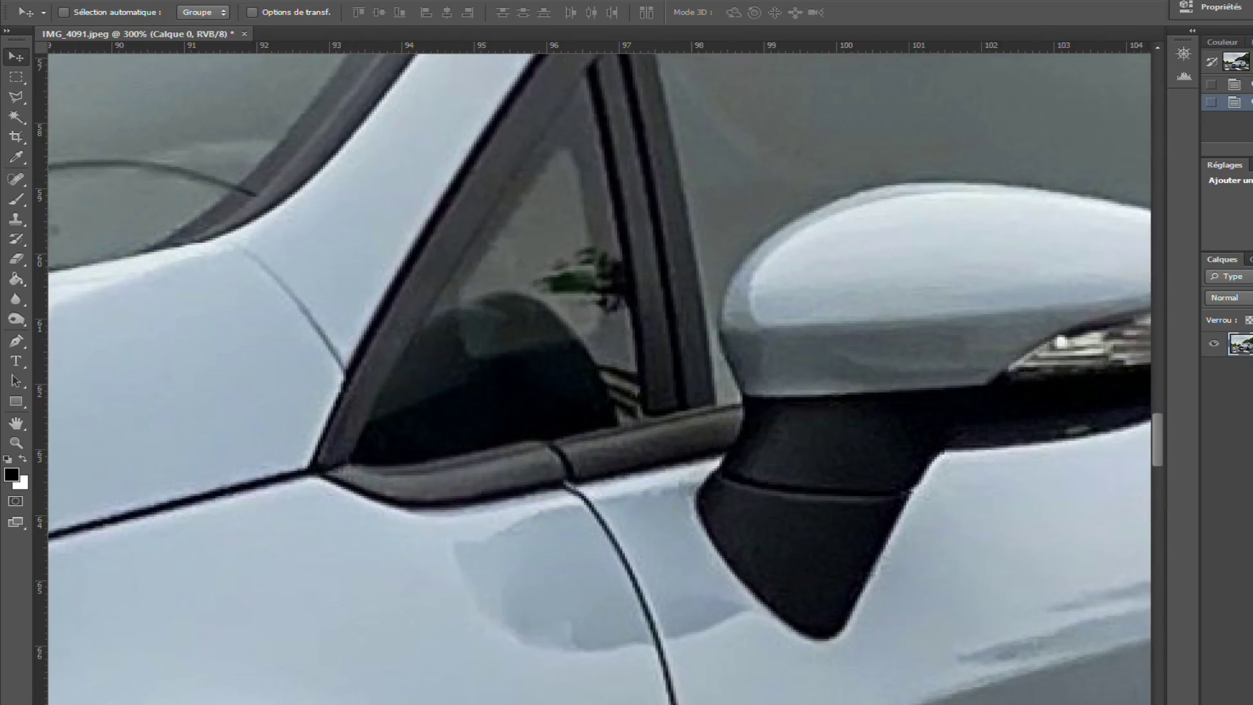
scroll(799, 602, up, 3)
click(698, 532)
click(718, 517)
click(770, 482)
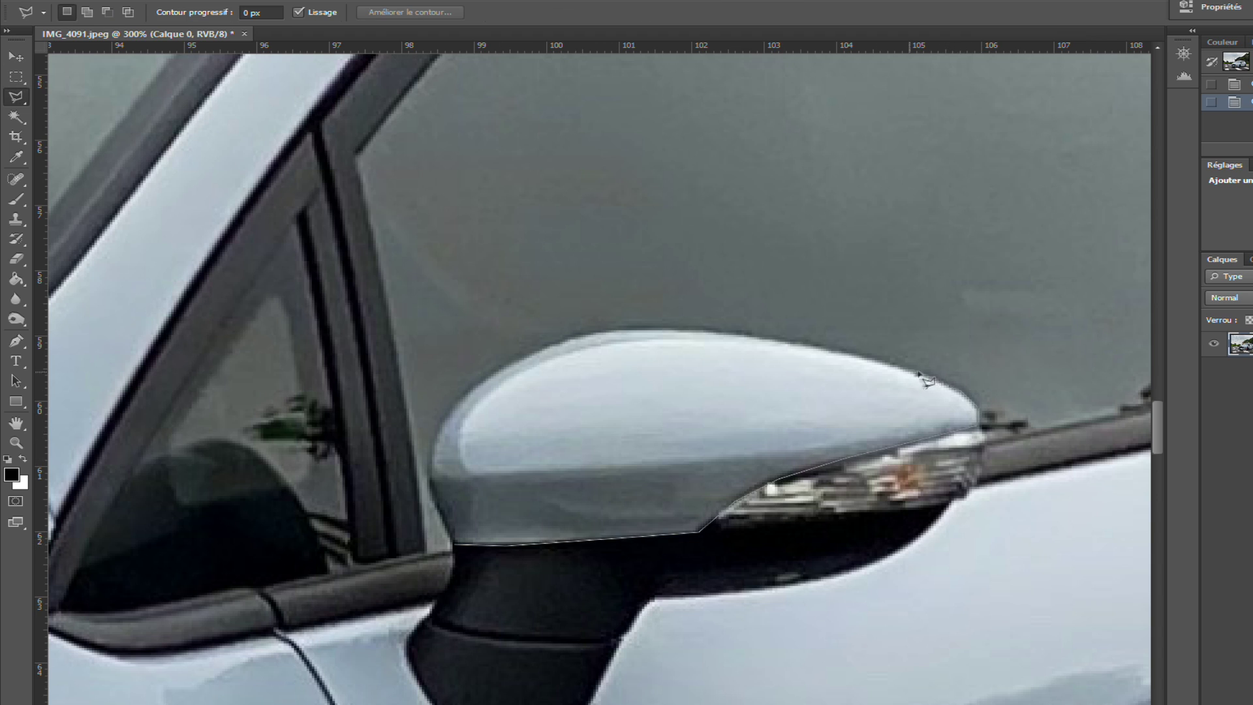
click(436, 496)
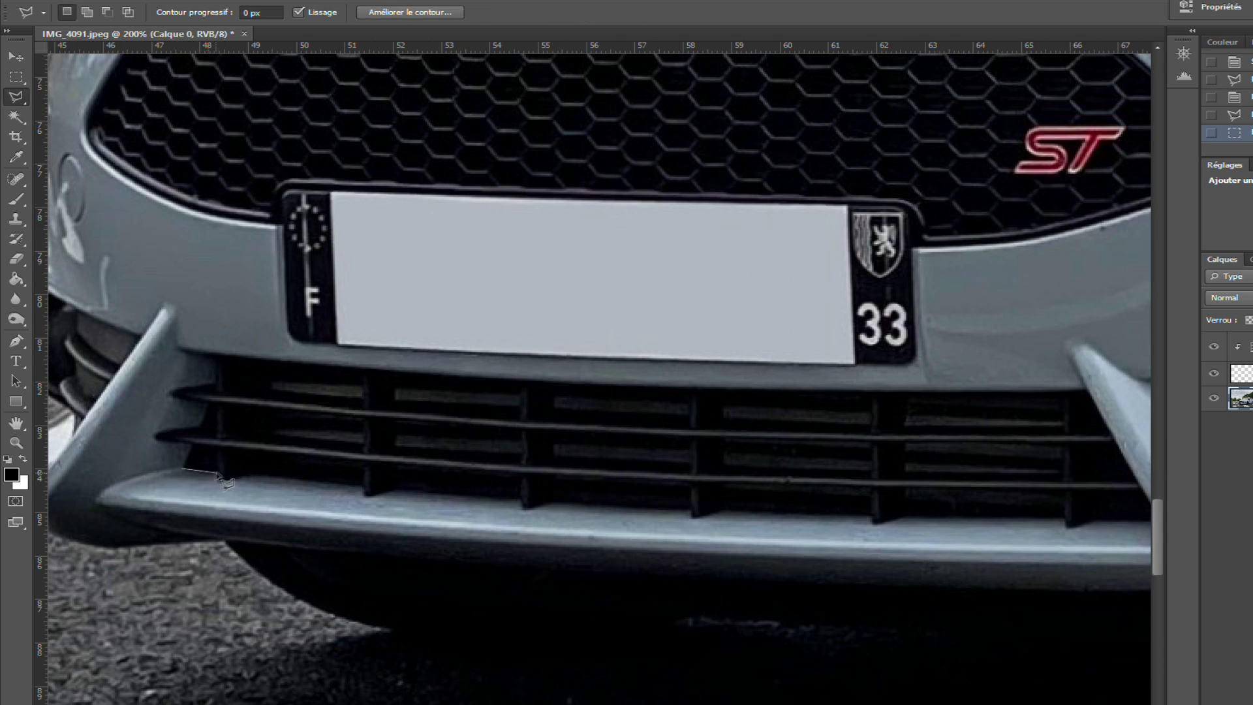
Trace the light blue centre lip below the lower front grille with the Polygonal Lasso
click(1074, 526)
click(907, 521)
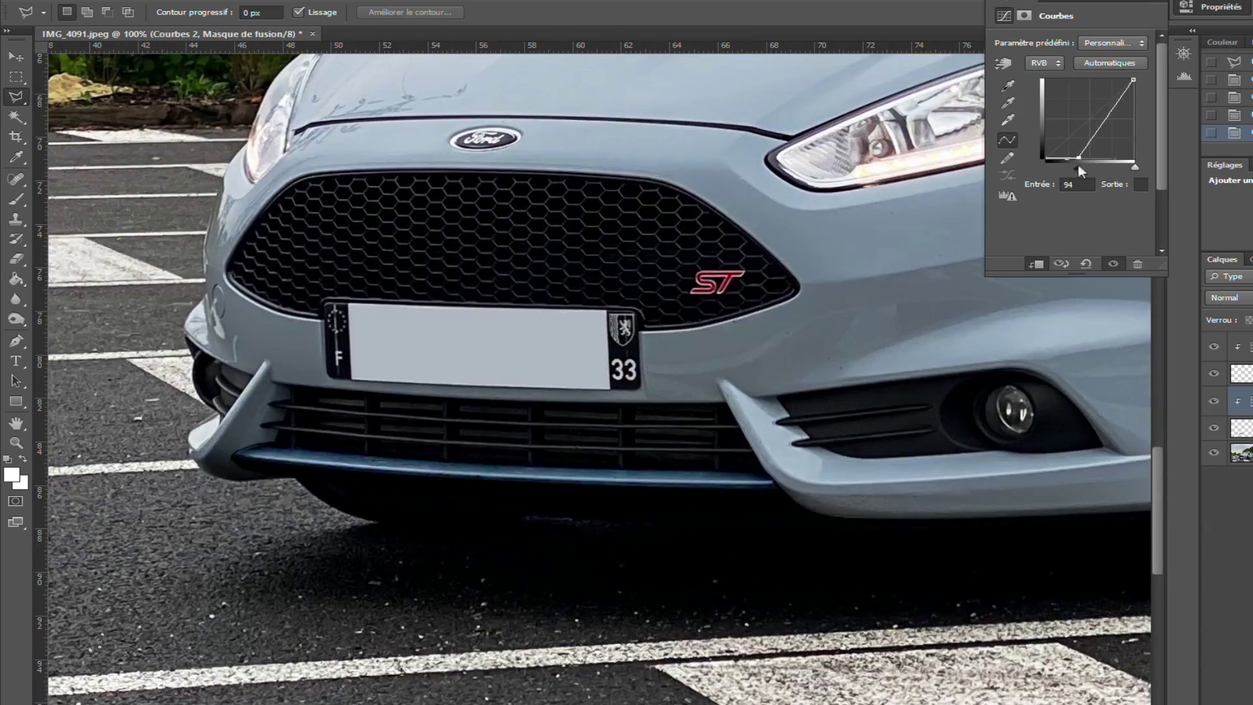
Darken the bumper's centre lip in the Curves adjustment by moving the shadow point to input 155 and lowering the white end to about half
drag(1078, 171, 1086, 171)
key(ctrl+minus)
key(ctrl+minus)
key(ctrl+minus)
key(ctrl+minus)
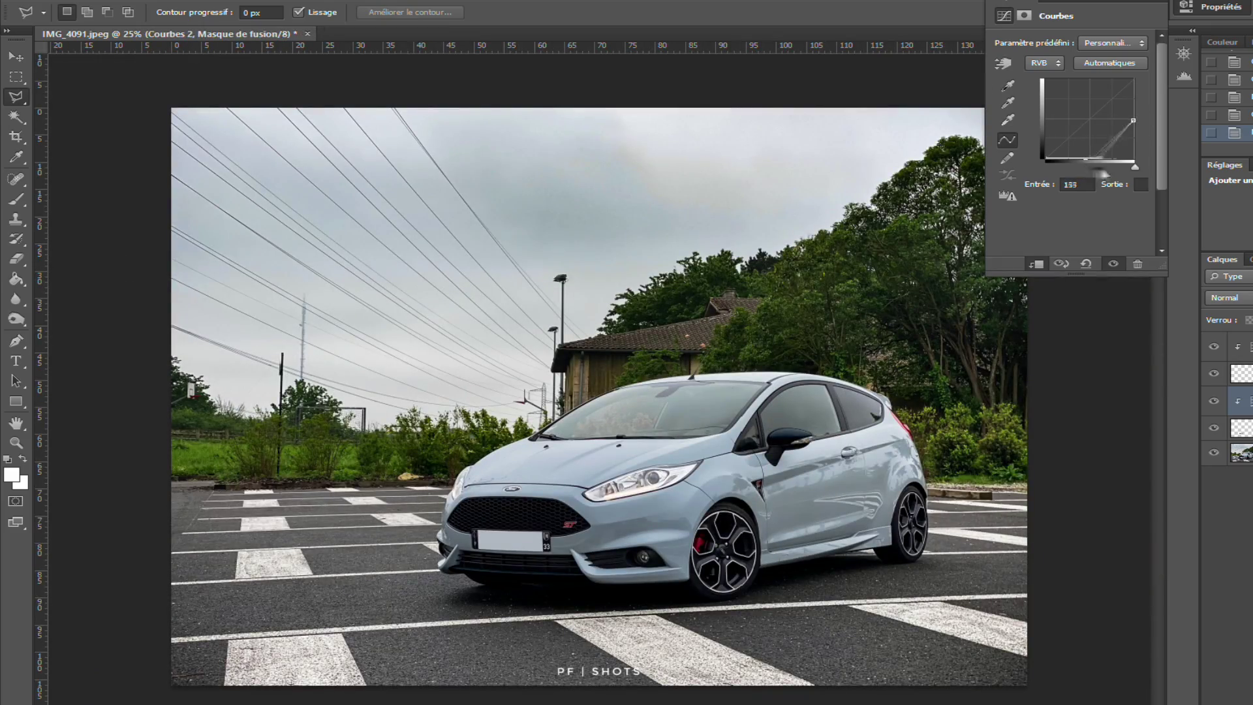